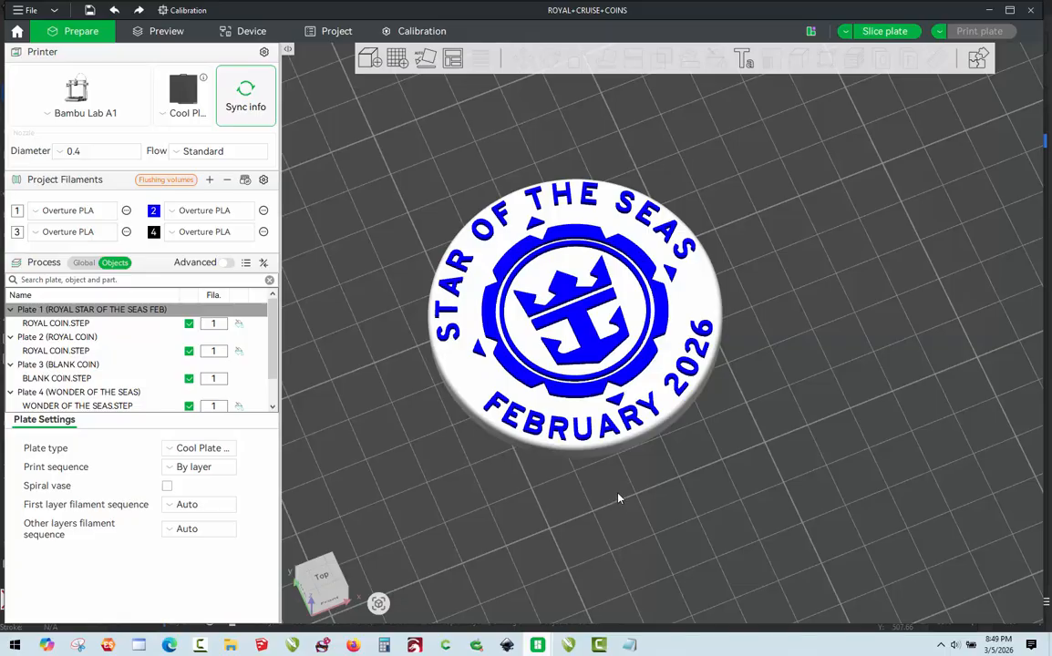
Step: Examine the raised lettering and emblem on the Star of the Seas coin from above and from the side
{"action": "right_click_drag", "start_coordinate": [603, 509], "coordinate": [635, 495]}
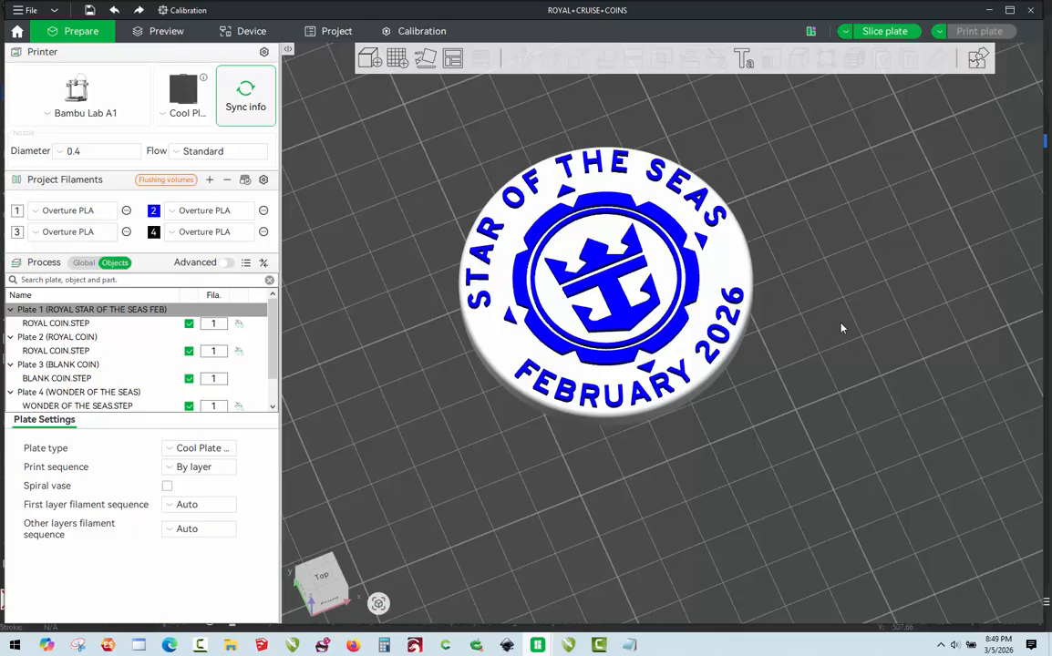
{"action": "right_click_drag", "start_coordinate": [860, 339], "coordinate": [842, 360]}
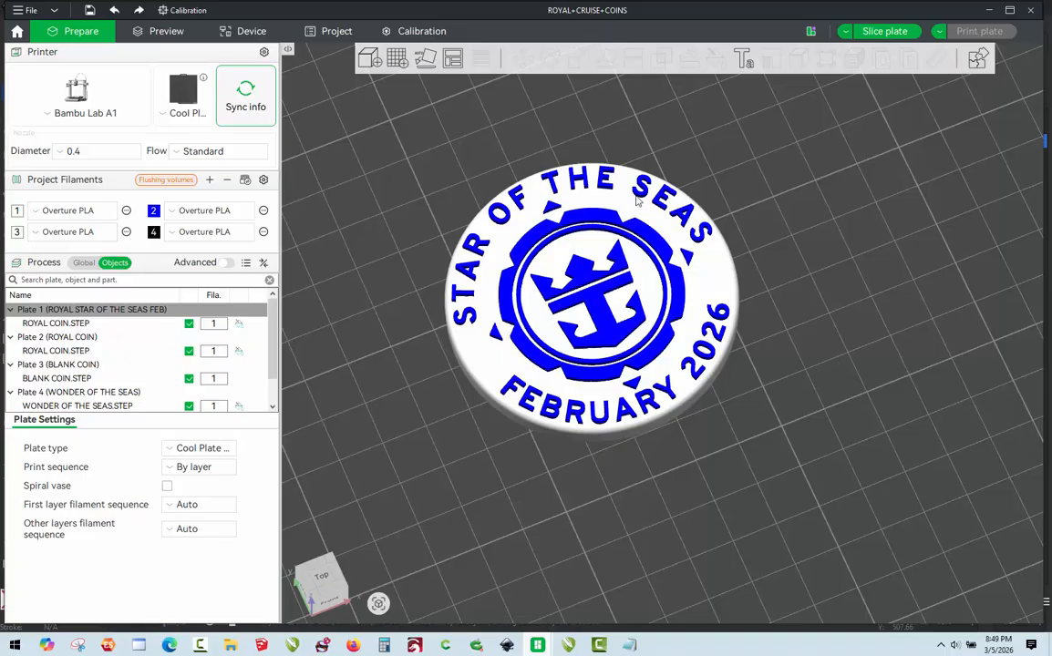
{"action": "left_click_drag", "start_coordinate": [636, 513], "coordinate": [680, 504]}
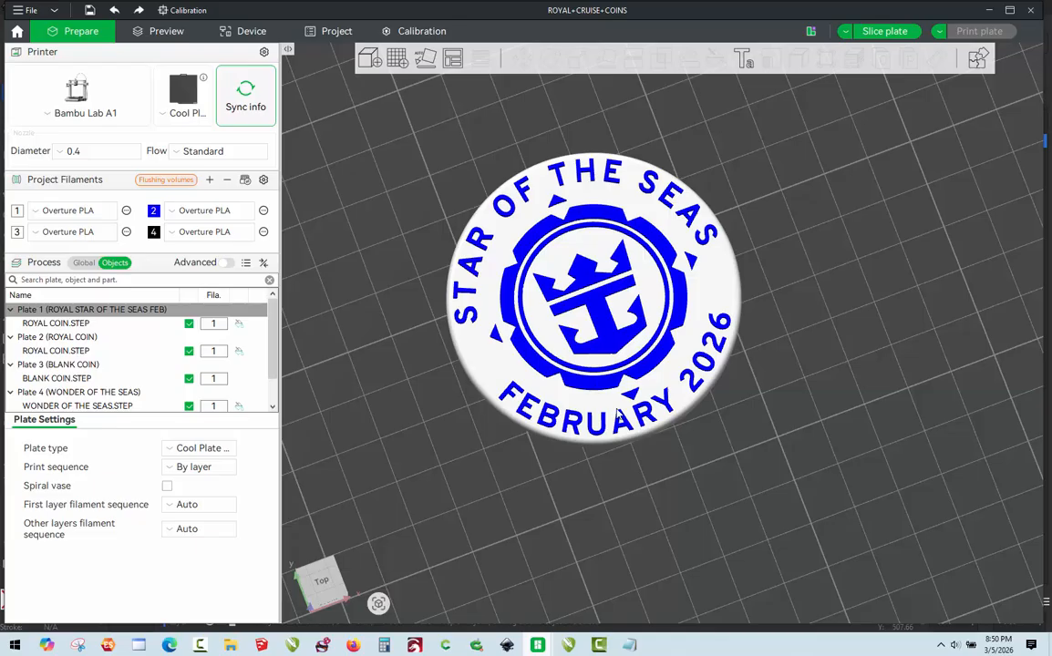
{"action": "left_click_drag", "start_coordinate": [755, 482], "coordinate": [759, 469]}
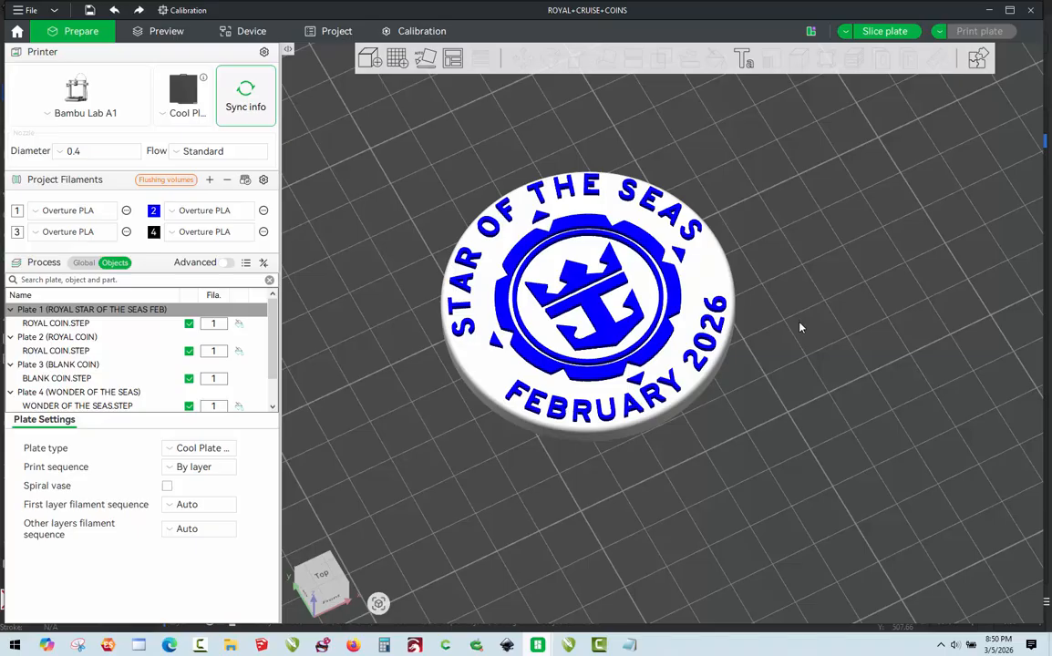
{"action": "left_click_drag", "start_coordinate": [801, 327], "coordinate": [798, 343]}
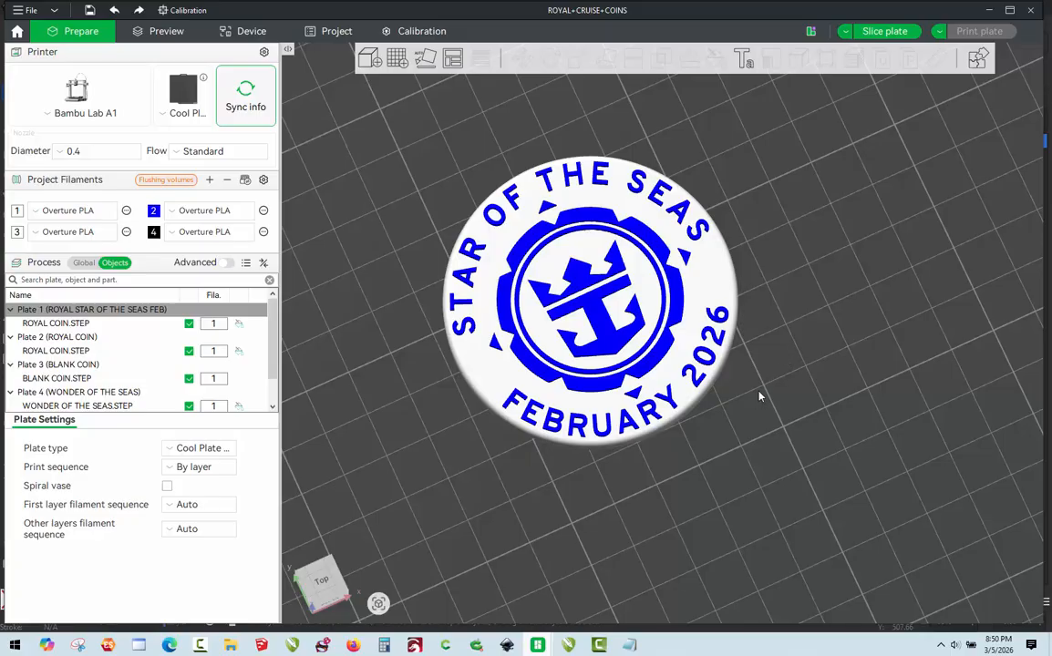
{"action": "left_click_drag", "start_coordinate": [774, 407], "coordinate": [773, 397]}
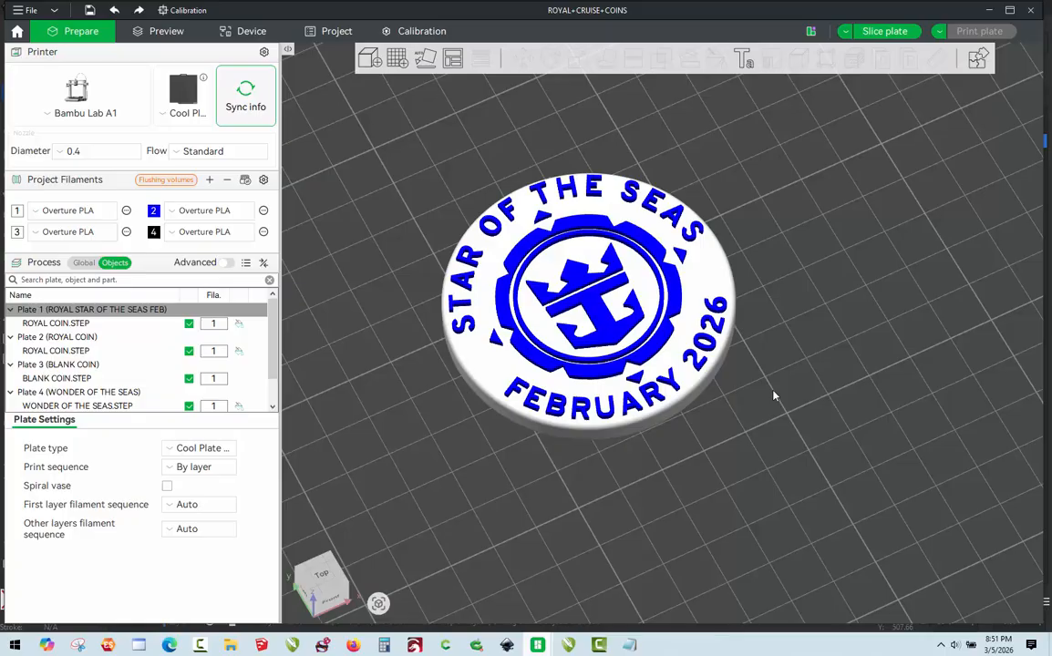
{"action": "key", "text": "3"}
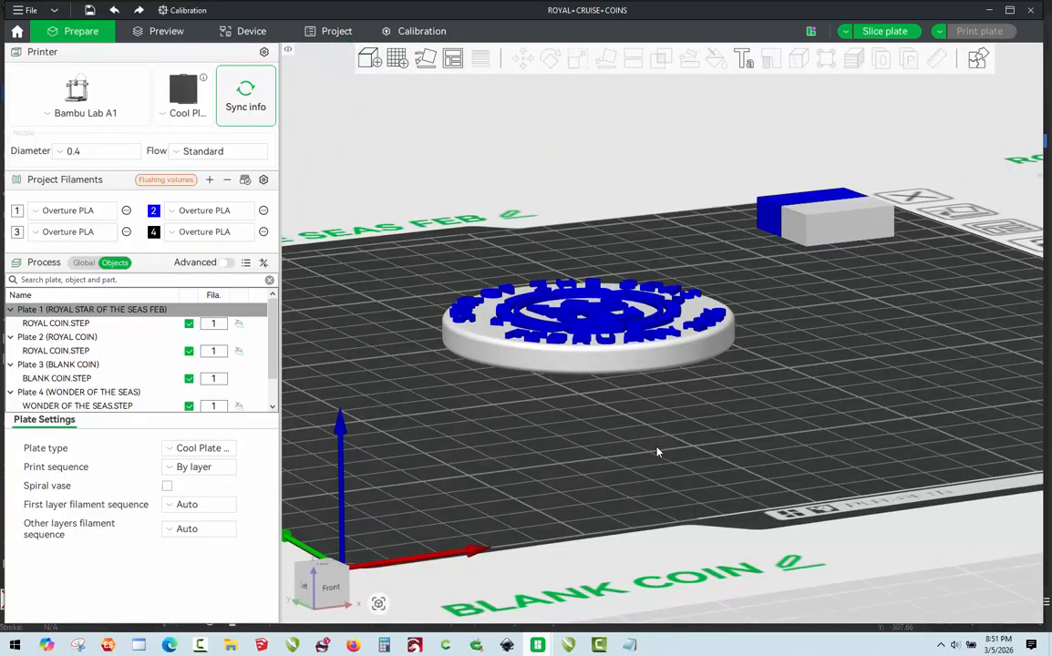
{"action": "left_click_drag", "start_coordinate": [658, 452], "coordinate": [659, 469]}
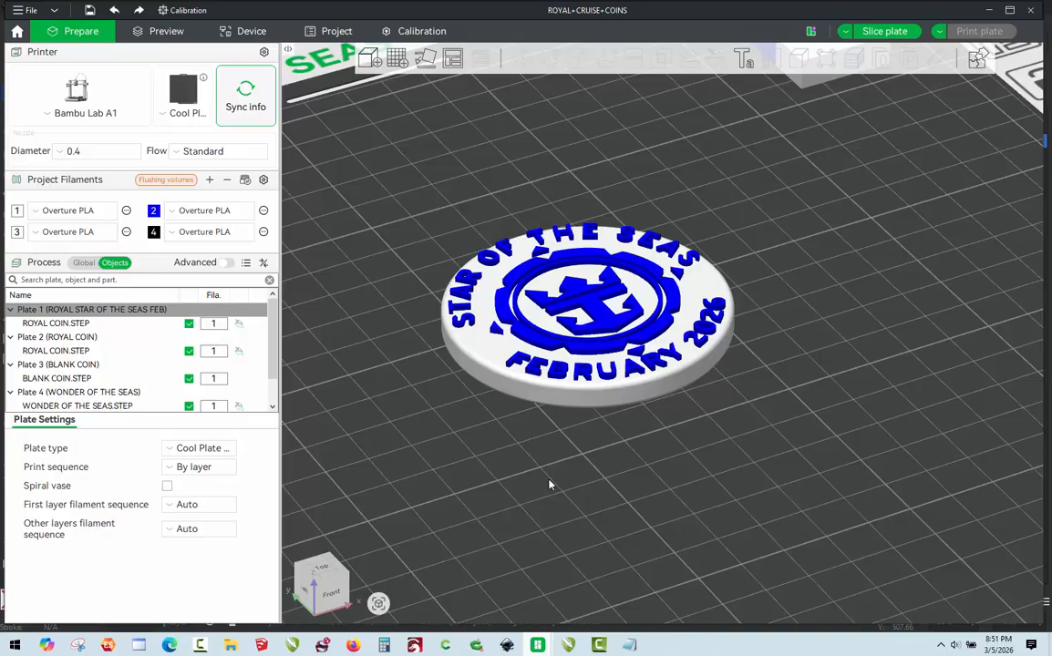
{"action": "left_click_drag", "start_coordinate": [548, 484], "coordinate": [552, 493]}
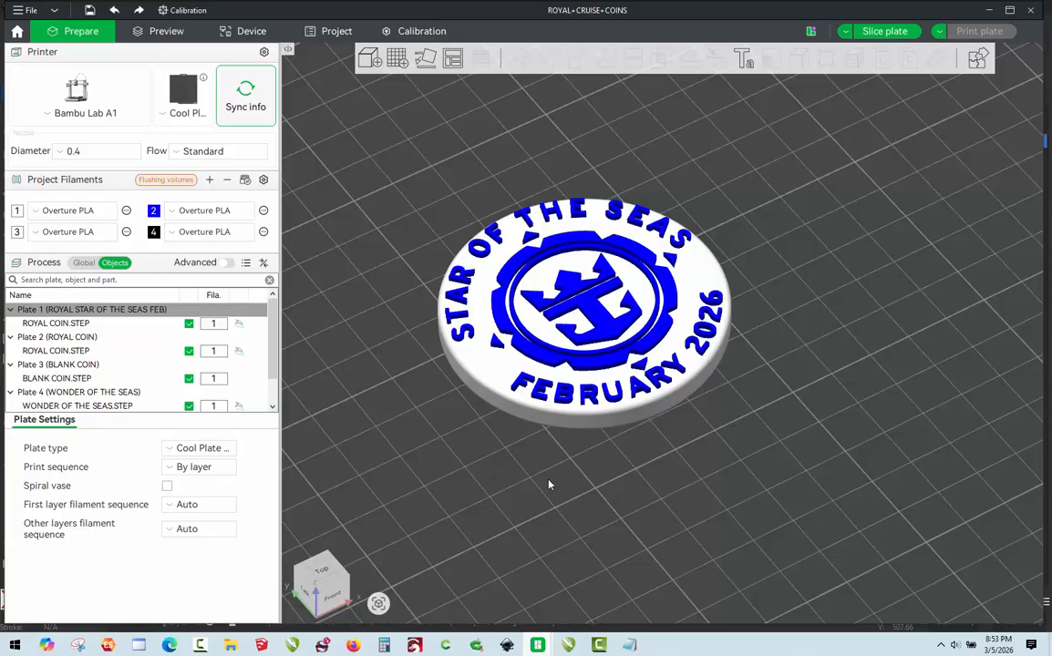
Step: Look over the coins on the other plates and inspect the Wonder of the Seas coin on plate 4 up close
{"action": "scroll", "coordinate": [553, 492], "scroll_direction": "down", "scroll_amount": 10}
{"action": "scroll", "coordinate": [688, 356], "scroll_direction": "down", "scroll_amount": 6}
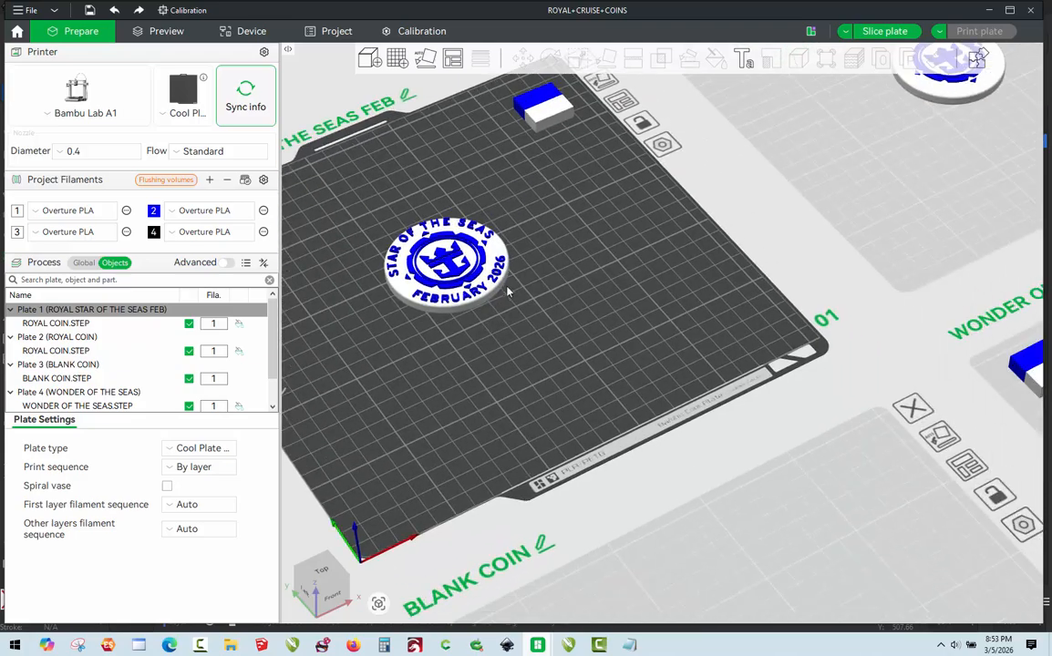
{"action": "scroll", "coordinate": [743, 367], "scroll_direction": "up", "scroll_amount": 10}
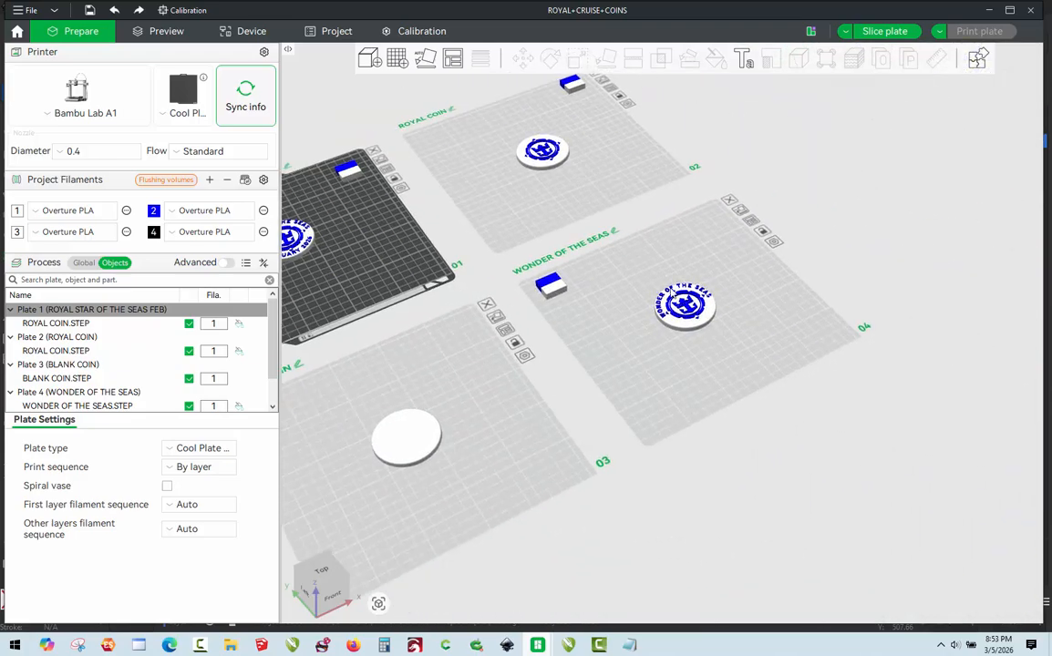
{"action": "scroll", "coordinate": [851, 198], "scroll_direction": "up", "scroll_amount": 5}
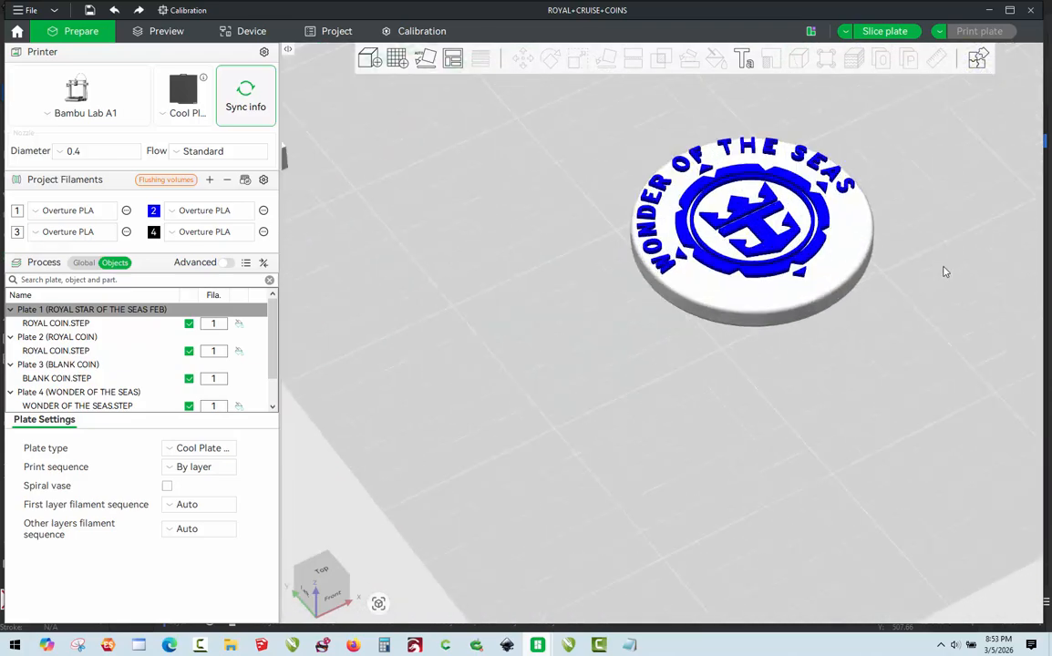
{"action": "left_click_drag", "start_coordinate": [853, 277], "coordinate": [848, 290]}
{"action": "scroll", "coordinate": [853, 285], "scroll_direction": "down", "scroll_amount": 8}
{"action": "scroll", "coordinate": [612, 517], "scroll_direction": "up", "scroll_amount": 3}
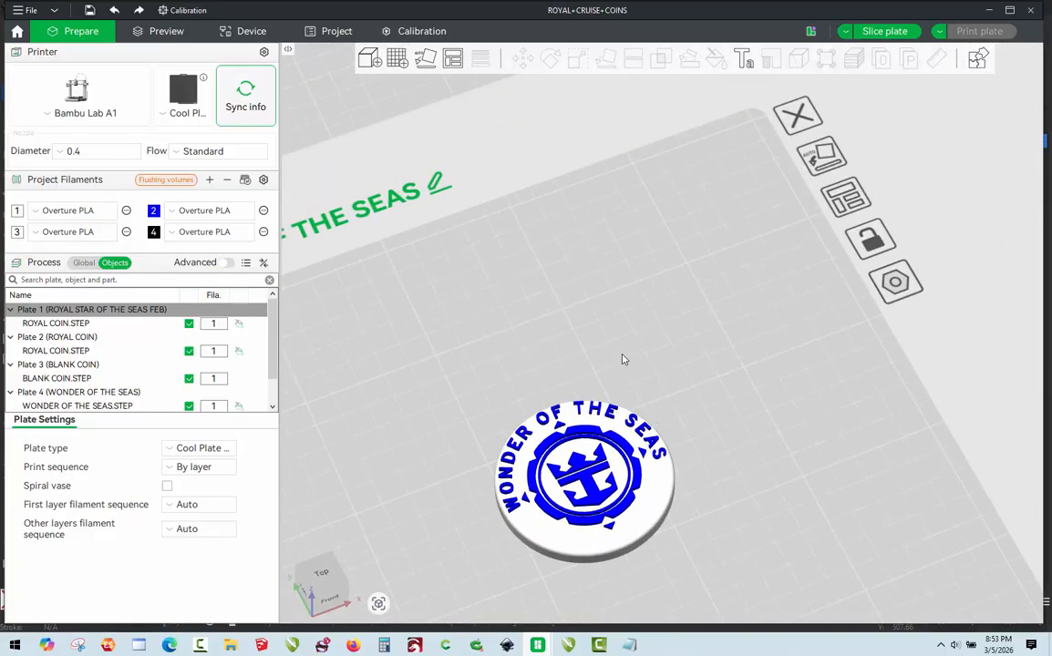
{"action": "right_click_drag", "start_coordinate": [637, 320], "coordinate": [692, 175]}
{"action": "scroll", "coordinate": [494, 588], "scroll_direction": "up", "scroll_amount": 4}
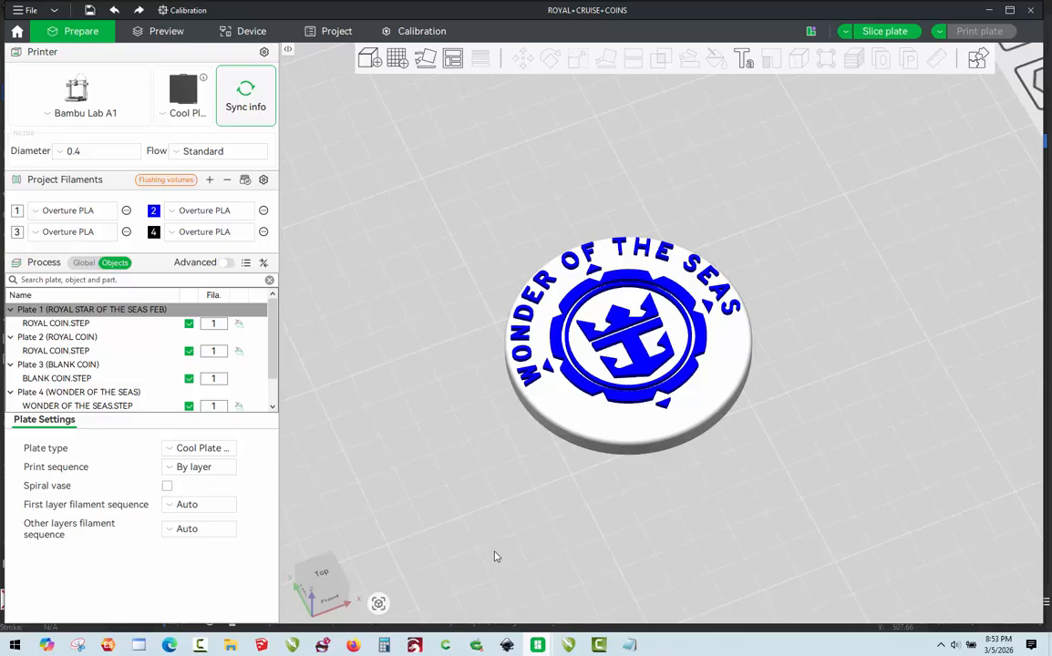
{"action": "scroll", "coordinate": [495, 558], "scroll_direction": "down", "scroll_amount": 1}
{"action": "scroll", "coordinate": [495, 558], "scroll_direction": "up", "scroll_amount": 1}
Step: View the split options for the Wonder of the Seas coin without splitting it, and make plate 4 the active plate
{"action": "left_click", "coordinate": [653, 453]}
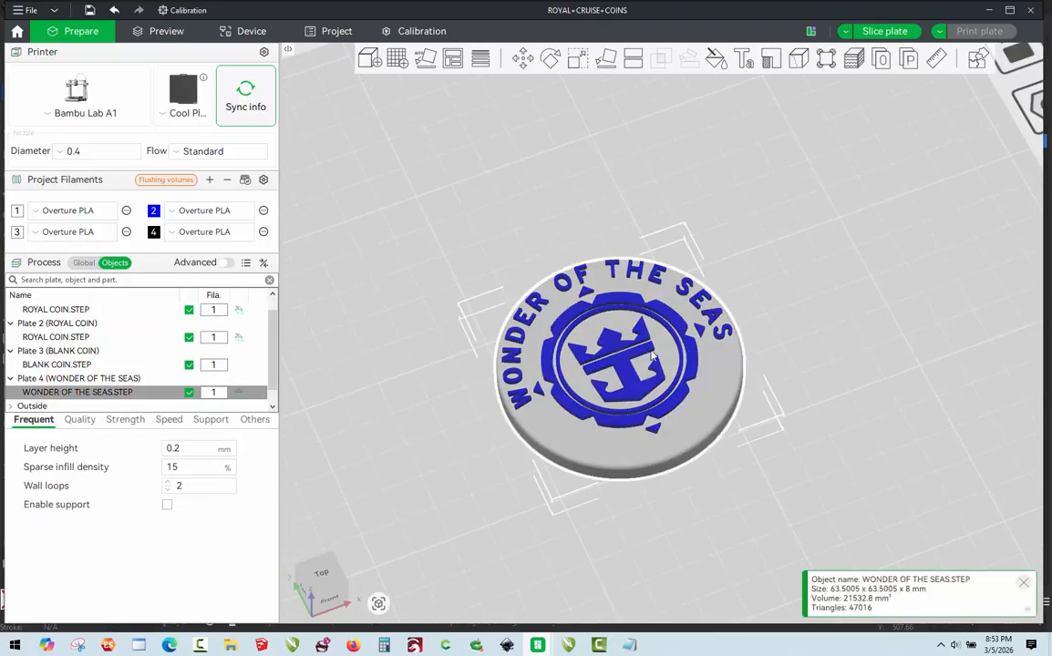
{"action": "scroll", "coordinate": [270, 334], "scroll_direction": "down", "scroll_amount": 1}
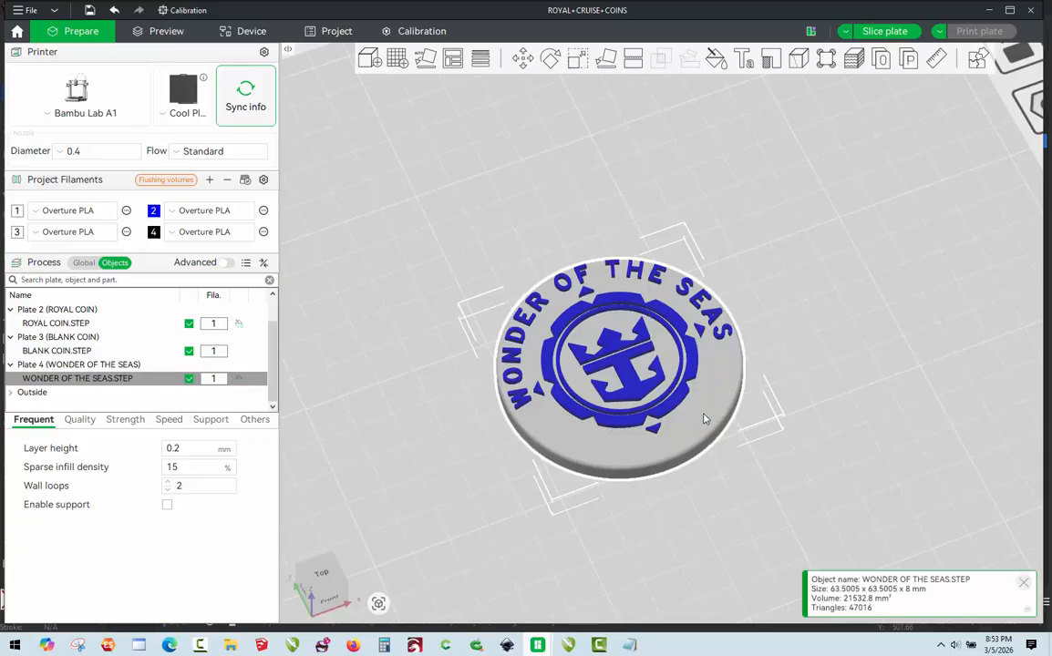
{"action": "right_click", "coordinate": [599, 413]}
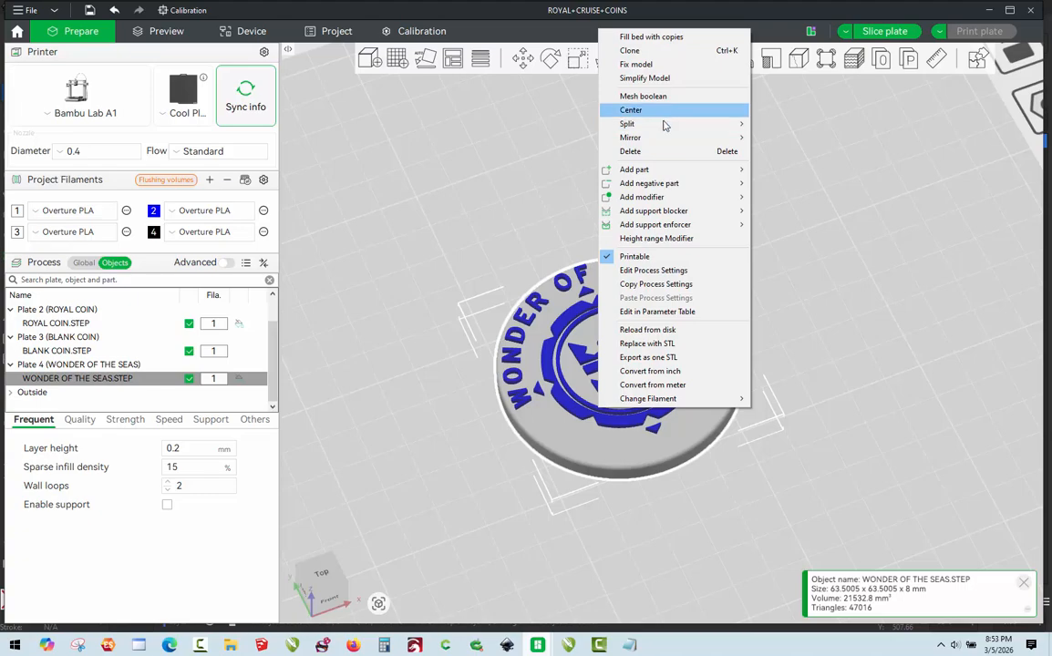
{"action": "mouse_move", "coordinate": [665, 126]}
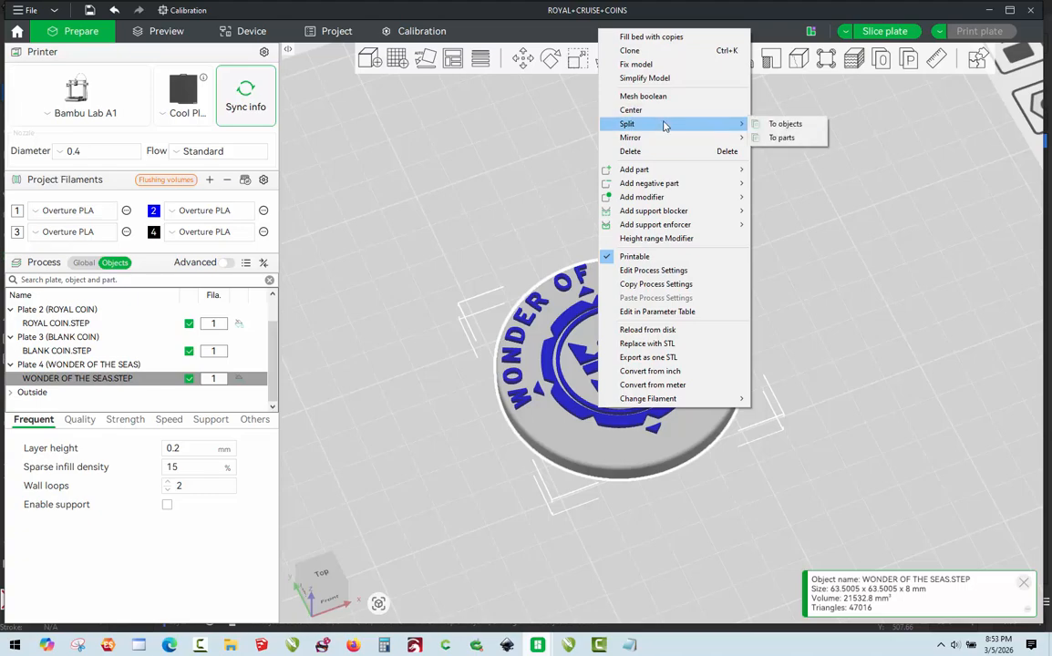
{"action": "left_click", "coordinate": [975, 252]}
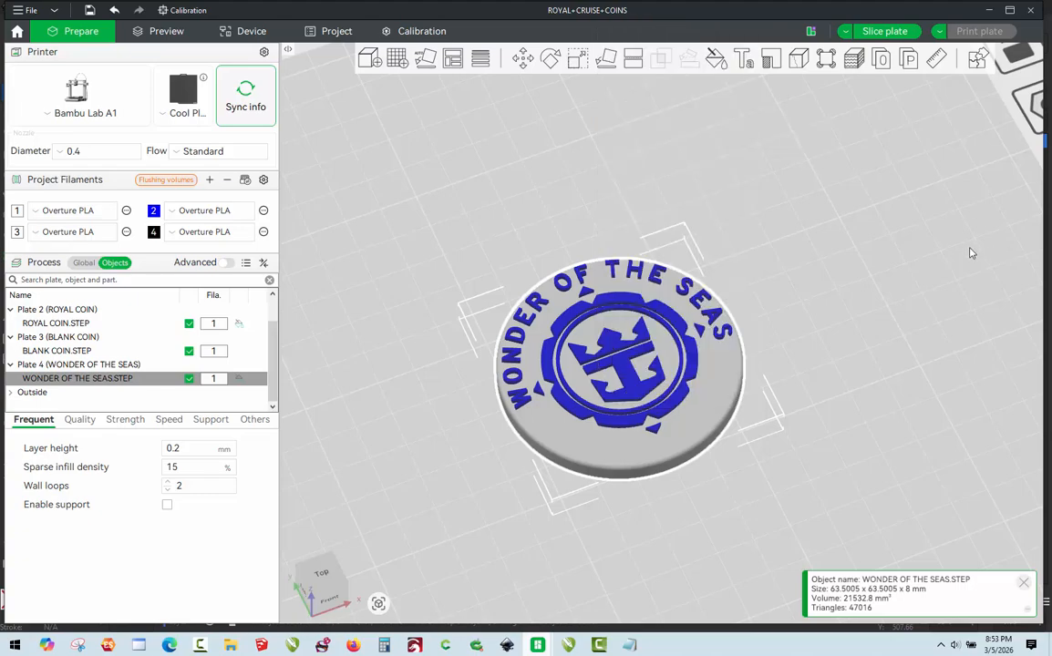
{"action": "left_click", "coordinate": [923, 305]}
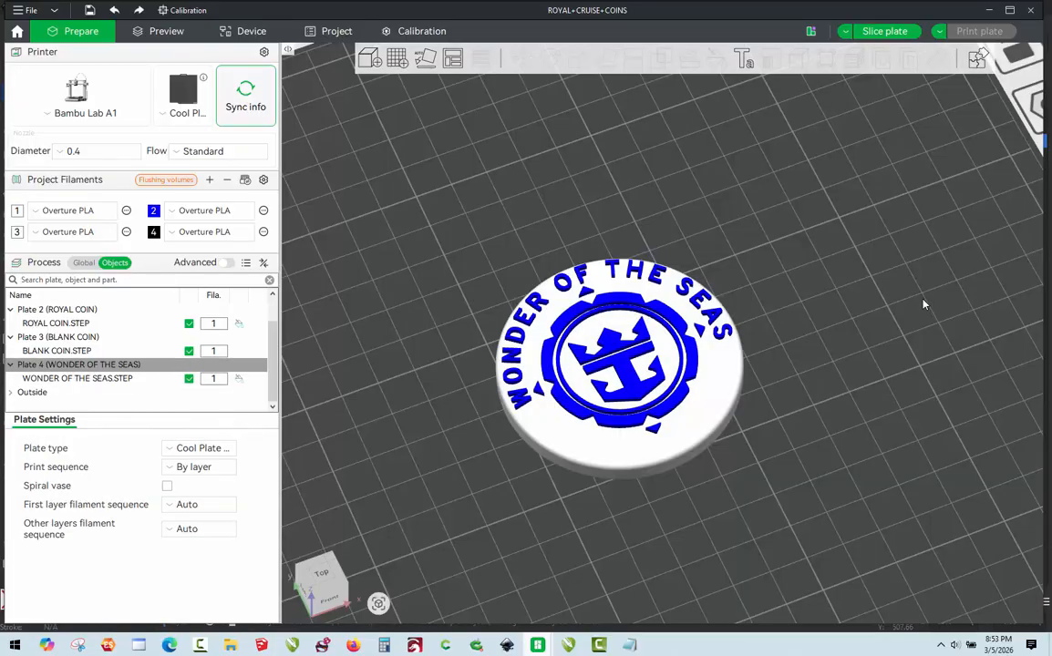
Step: Measure the height of the letter T in "THE" on the Wonder of the Seas coin, from top edge to bottom edge
{"action": "scroll", "coordinate": [617, 312], "scroll_direction": "up", "scroll_amount": 3}
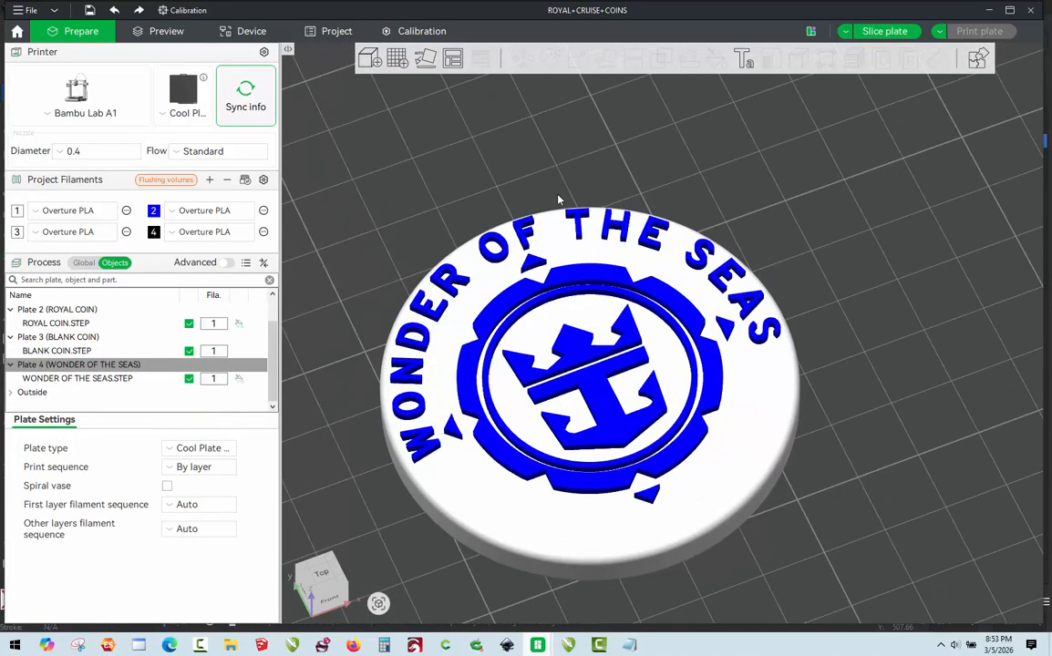
{"action": "scroll", "coordinate": [629, 130], "scroll_direction": "down", "scroll_amount": 1}
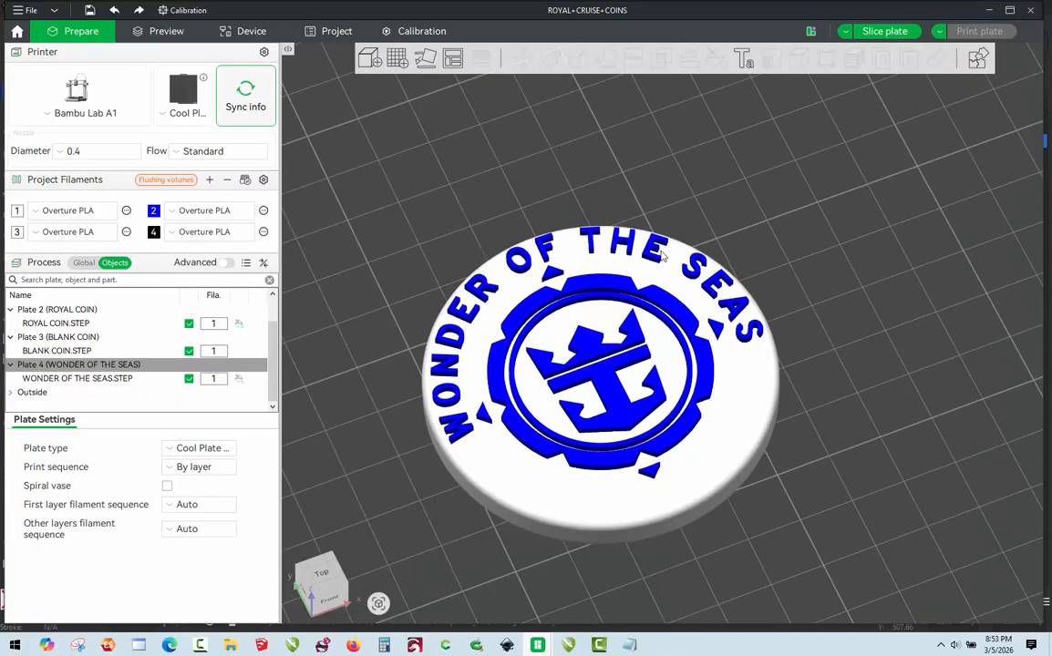
{"action": "scroll", "coordinate": [763, 219], "scroll_direction": "up", "scroll_amount": 3}
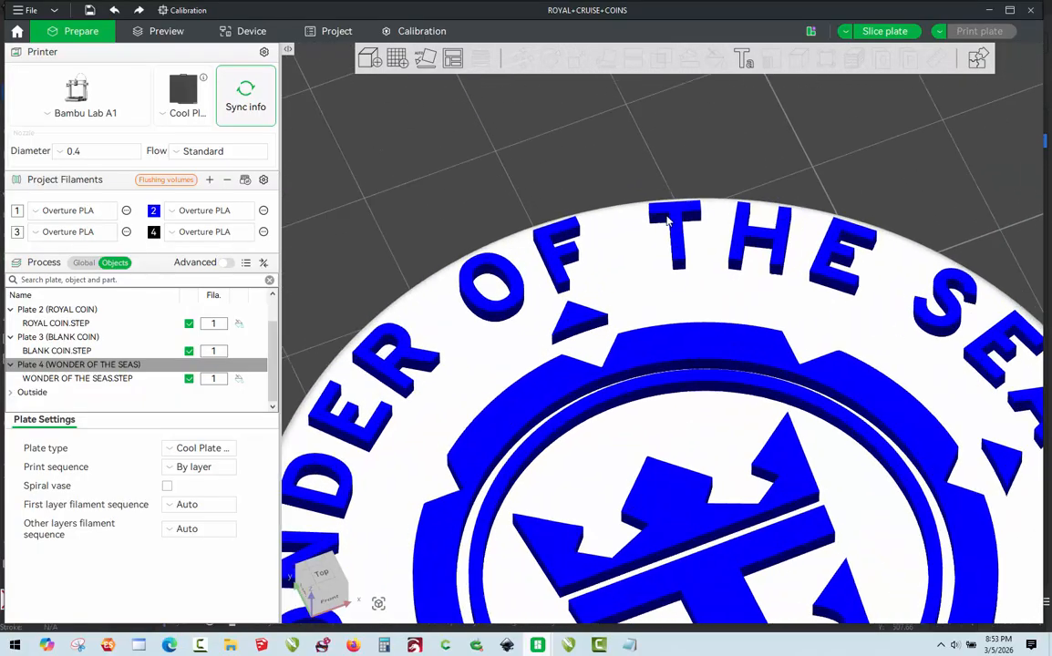
{"action": "left_click", "coordinate": [740, 224]}
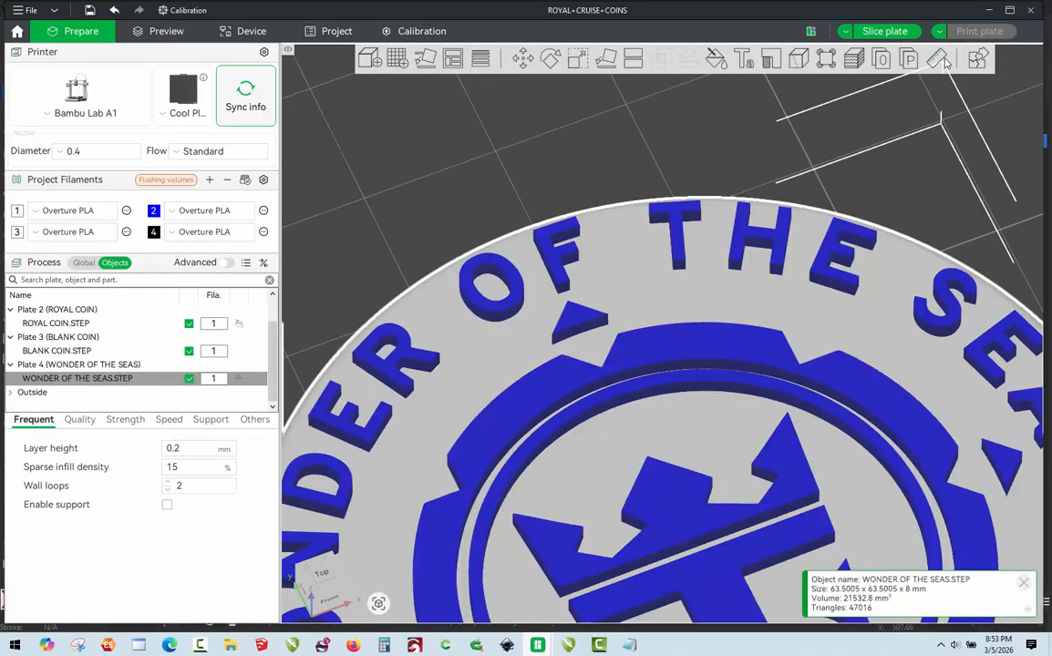
{"action": "key", "text": "u"}
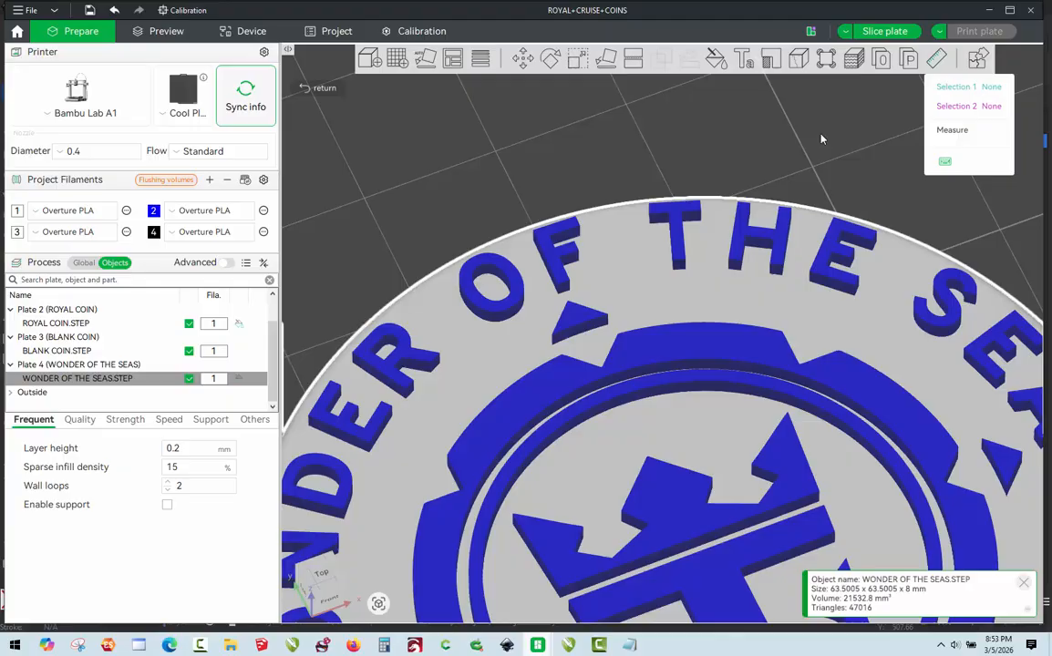
{"action": "left_click", "coordinate": [677, 211]}
{"action": "left_click", "coordinate": [682, 262]}
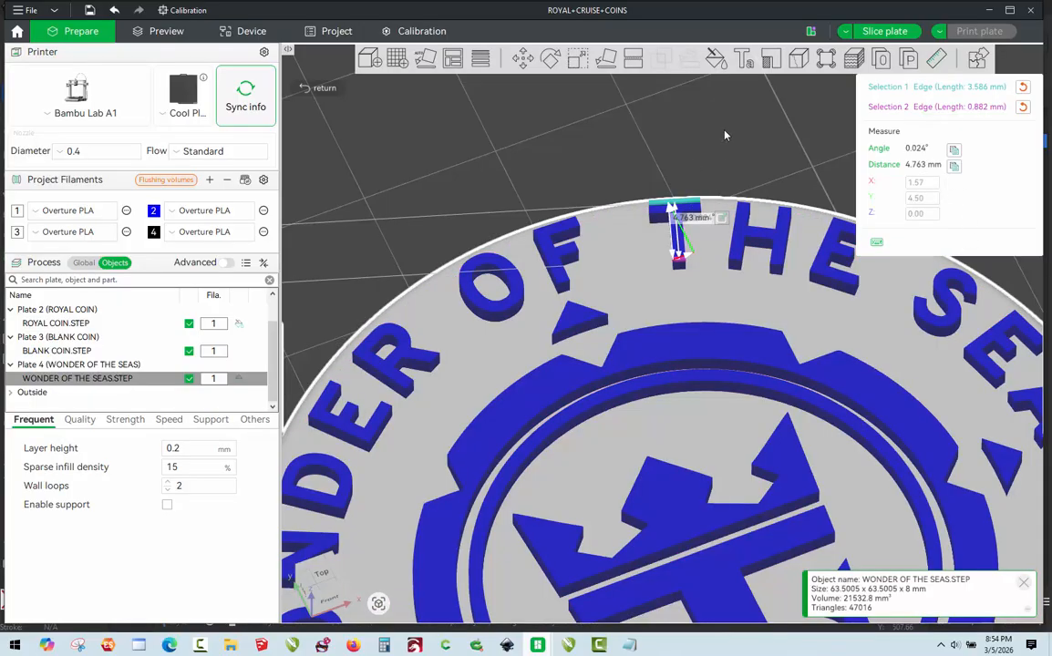
{"action": "key", "text": "Escape"}
{"action": "key", "text": "Escape"}
{"action": "key", "text": "Escape"}
{"action": "left_click", "coordinate": [676, 177]}
Step: Examine the lettering on the Wonder of the Seas coin from other angles and check the coin's overall size
{"action": "scroll", "coordinate": [671, 176], "scroll_direction": "down", "scroll_amount": 10}
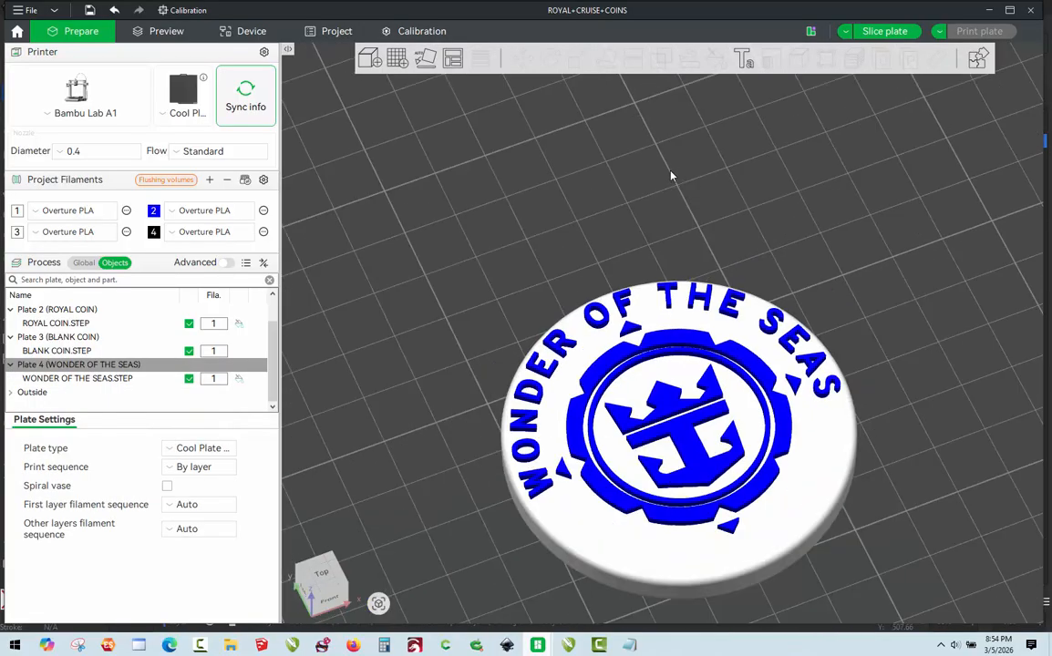
{"action": "scroll", "coordinate": [672, 176], "scroll_direction": "down", "scroll_amount": 5}
{"action": "scroll", "coordinate": [805, 416], "scroll_direction": "up", "scroll_amount": 5}
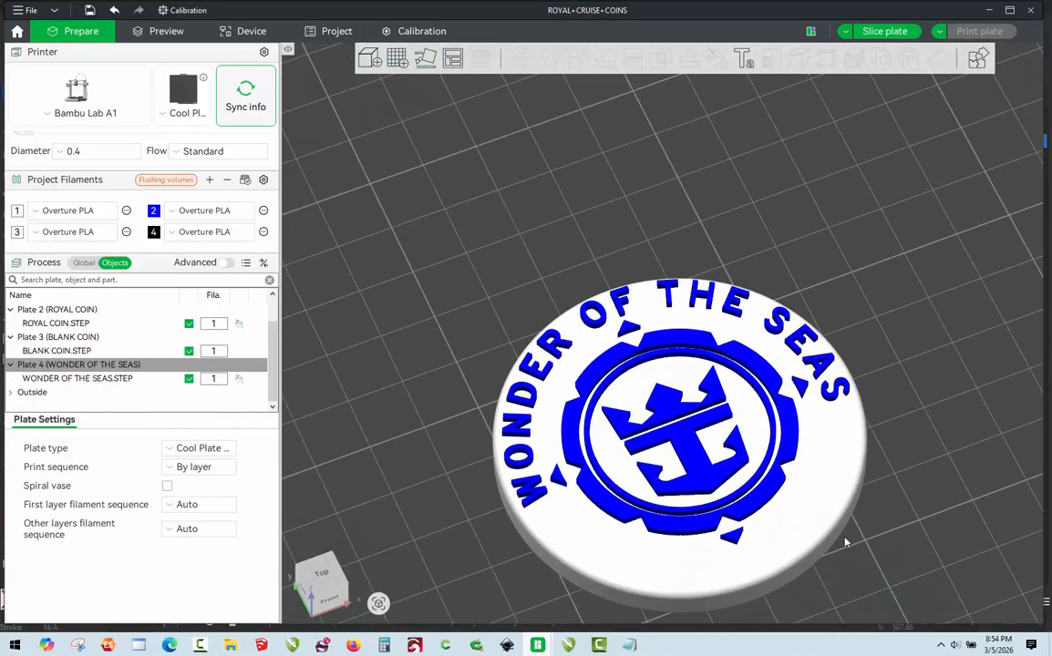
{"action": "scroll", "coordinate": [845, 543], "scroll_direction": "up", "scroll_amount": 3}
{"action": "scroll", "coordinate": [831, 174], "scroll_direction": "up", "scroll_amount": 2}
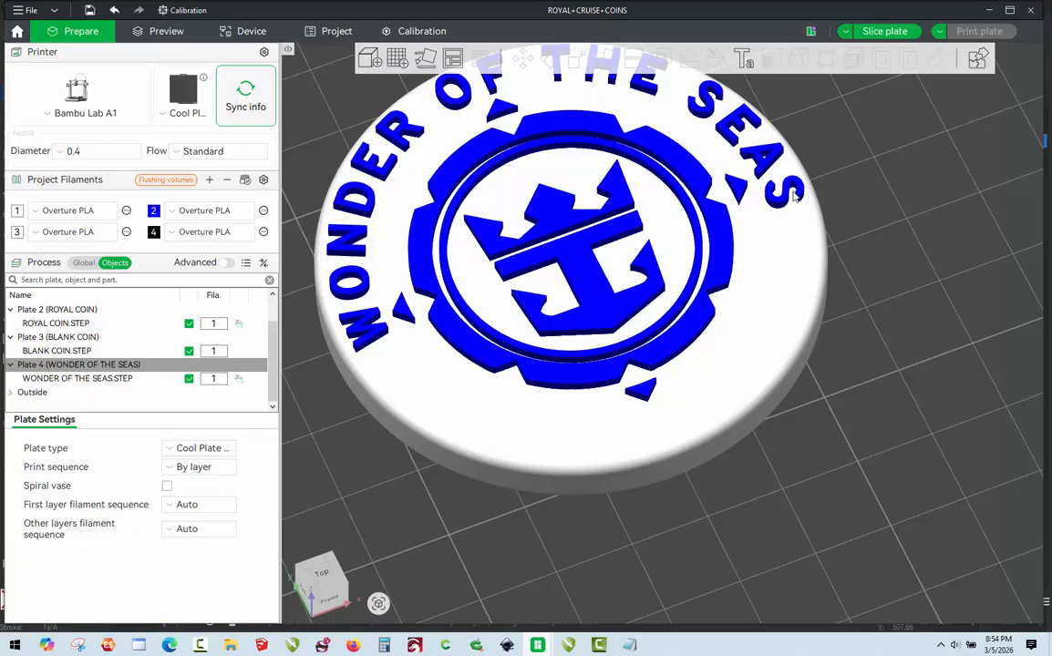
{"action": "scroll", "coordinate": [764, 447], "scroll_direction": "down", "scroll_amount": 2}
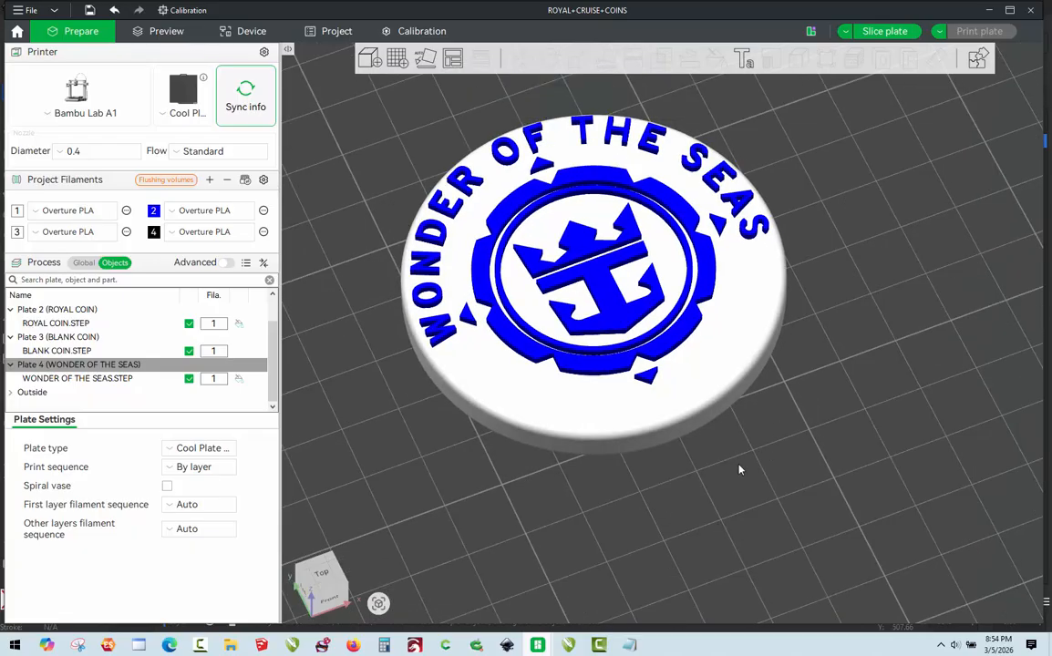
{"action": "left_click_drag", "start_coordinate": [740, 469], "coordinate": [660, 411]}
{"action": "left_click", "coordinate": [582, 150]}
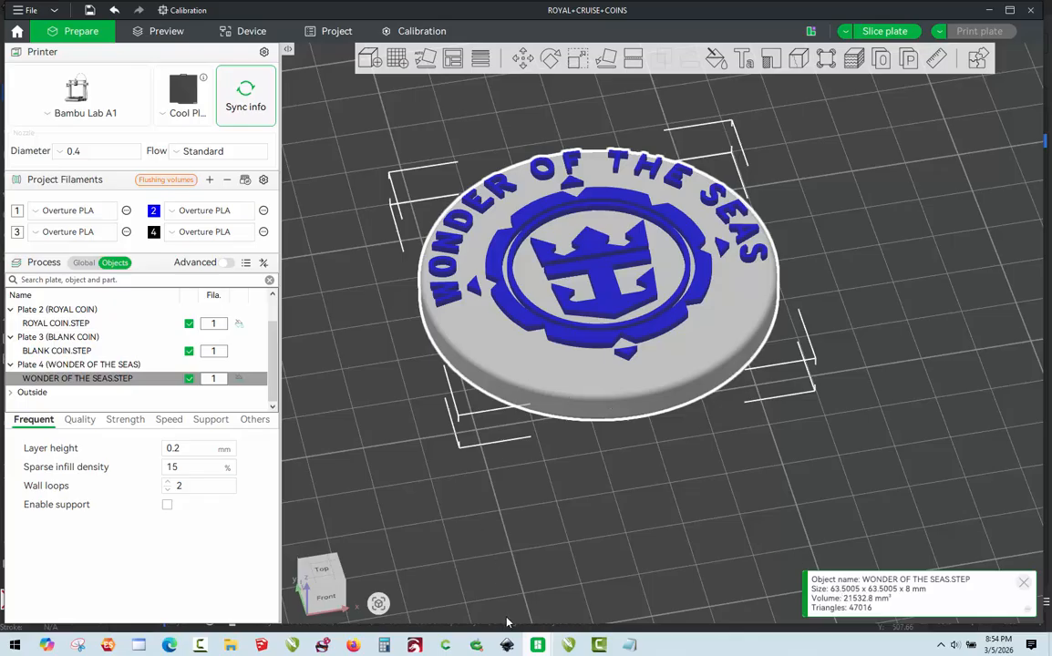
Step: Switch to Inkscape and draw a circle about 149.5 mm in diameter on the page
{"action": "left_click", "coordinate": [507, 643]}
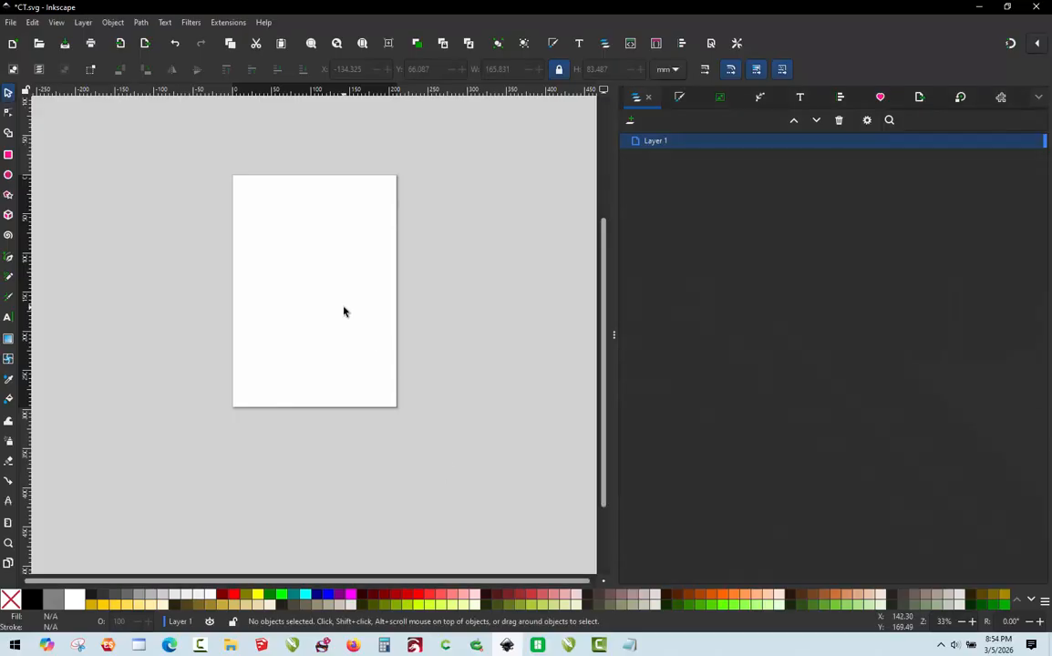
{"action": "left_click", "coordinate": [7, 174]}
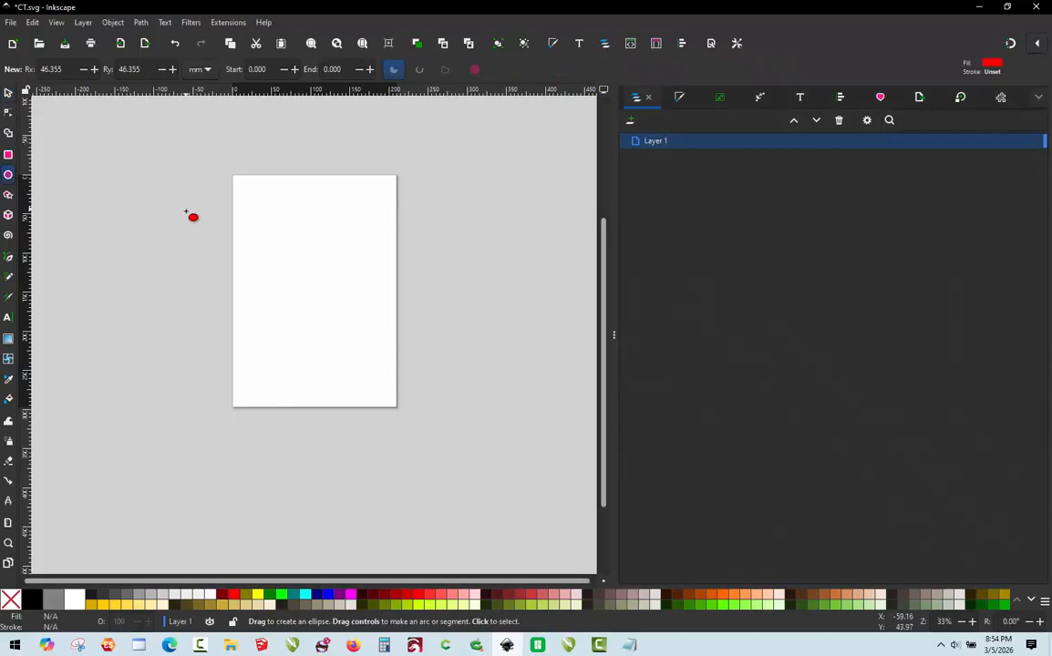
{"action": "left_click_drag", "start_coordinate": [253, 235], "coordinate": [372, 351], "text": "ctrl"}
{"action": "key", "text": "s"}
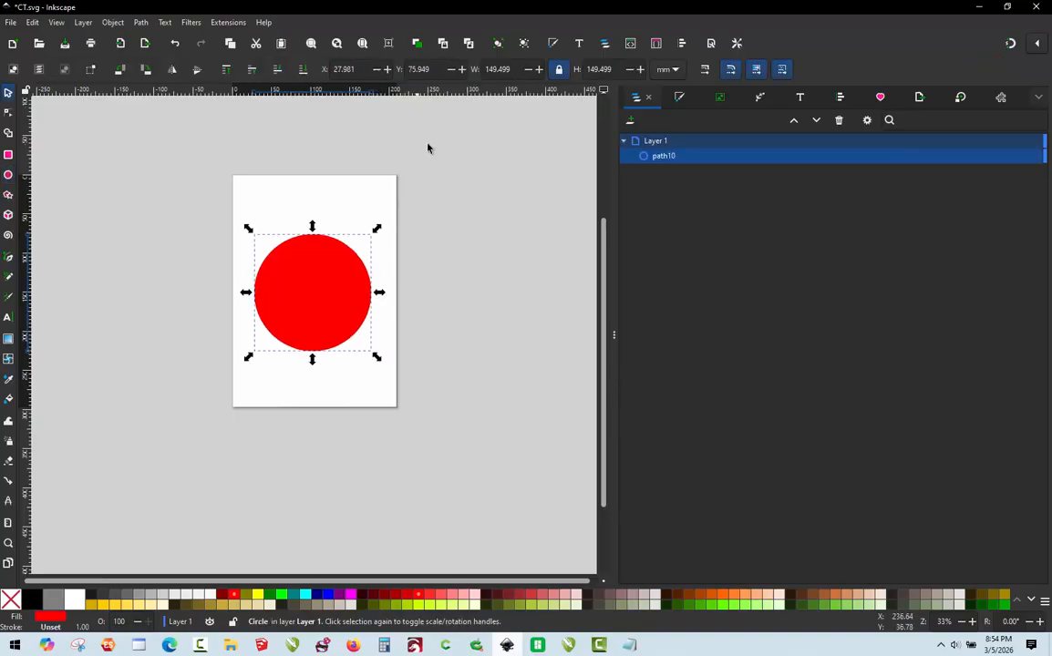
Step: Set the circle's width and height to 63.5 mm
{"action": "left_click", "coordinate": [510, 69]}
{"action": "type", "text": "63.5"}
{"action": "key", "text": "Return"}
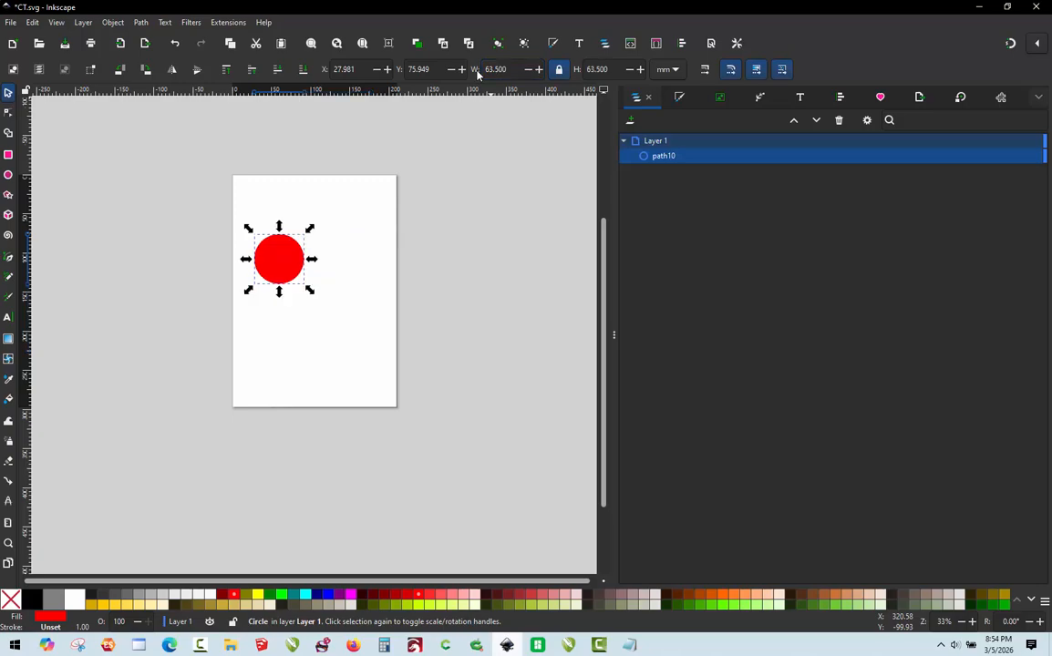
Step: Duplicate the red 63.5 mm circle in place and fill the copy with magenta
{"action": "scroll", "coordinate": [236, 145], "scroll_direction": "up", "scroll_amount": 4, "text": "ctrl"}
{"action": "scroll", "coordinate": [349, 287], "scroll_direction": "down", "scroll_amount": 2, "text": "ctrl"}
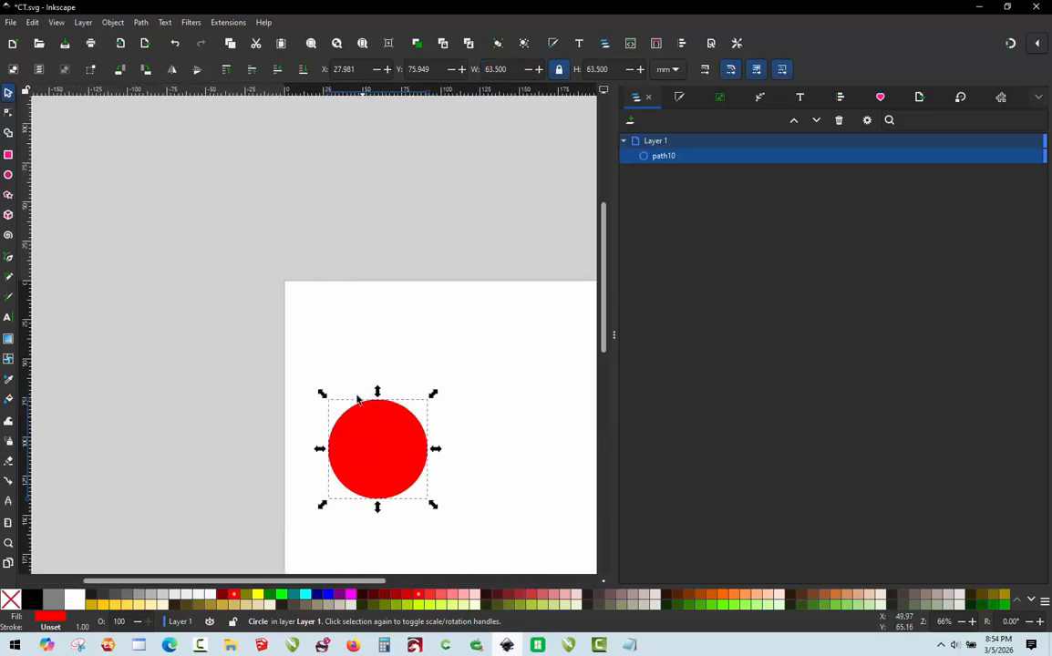
{"action": "right_click", "coordinate": [357, 363]}
{"action": "left_click", "coordinate": [380, 315]}
{"action": "scroll", "coordinate": [437, 305], "scroll_direction": "down", "scroll_amount": 1, "text": "ctrl"}
{"action": "scroll", "coordinate": [399, 383], "scroll_direction": "up", "scroll_amount": 2, "text": "ctrl"}
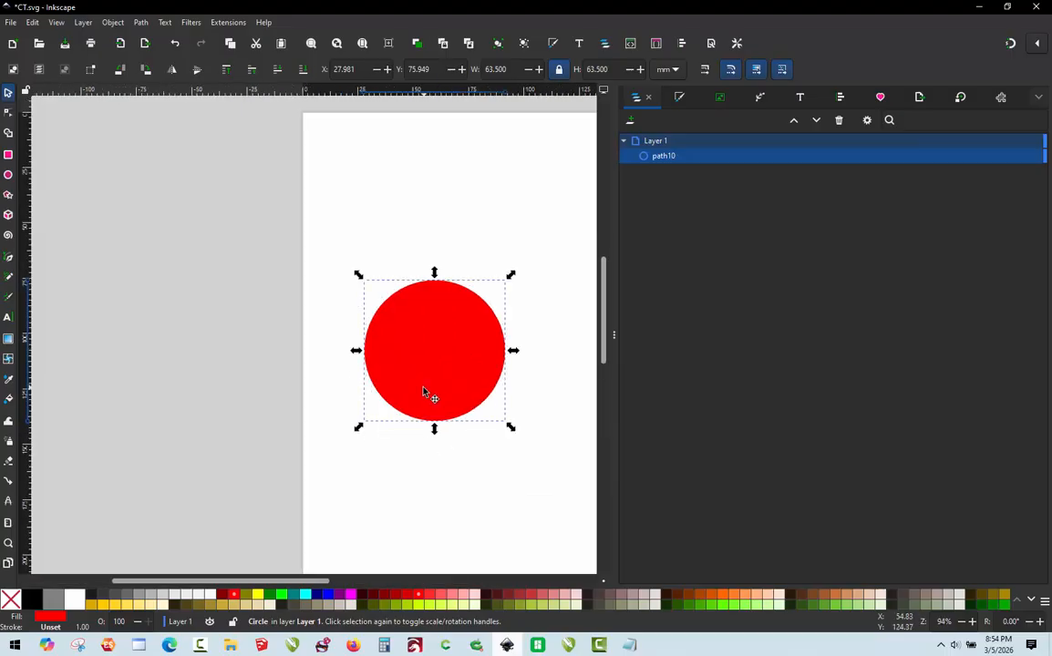
{"action": "left_click", "coordinate": [425, 393]}
{"action": "right_click", "coordinate": [423, 391]}
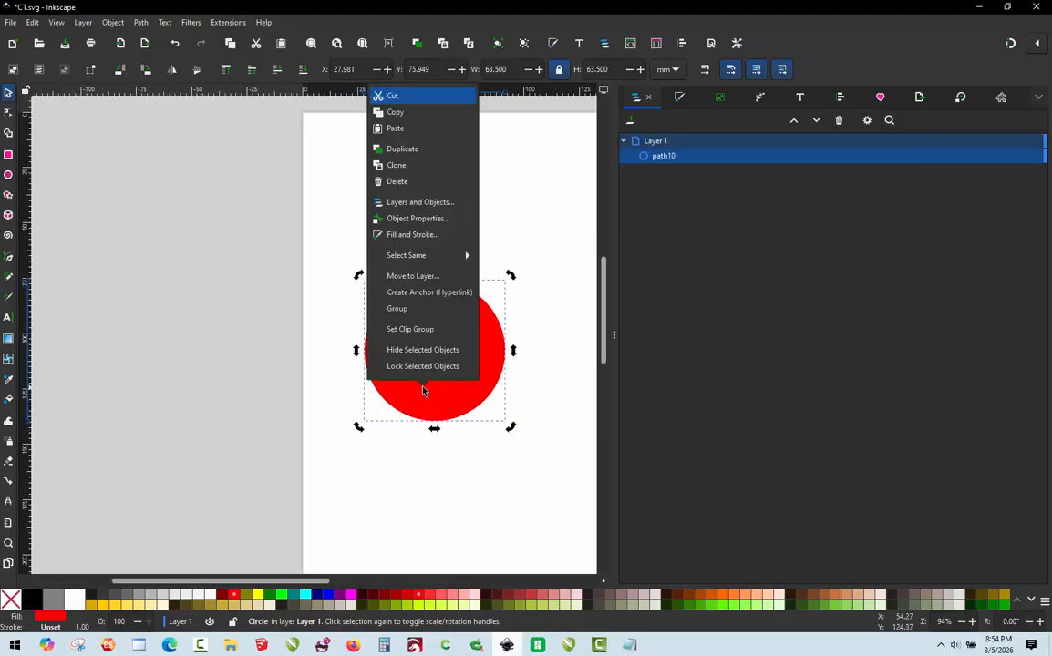
{"action": "left_click", "coordinate": [402, 149]}
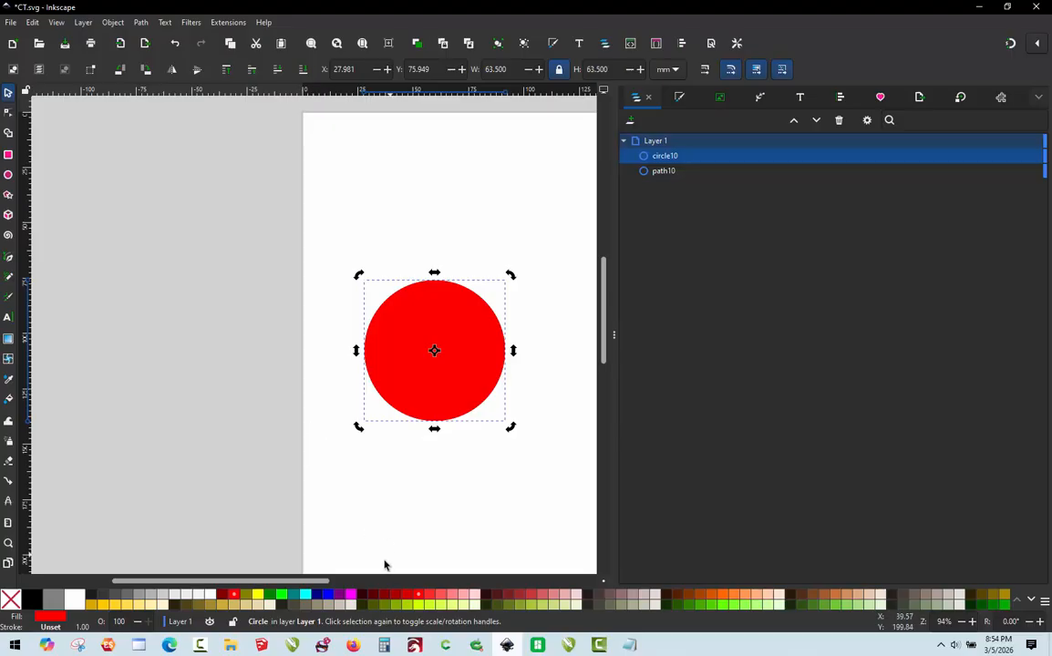
{"action": "left_click", "coordinate": [352, 596]}
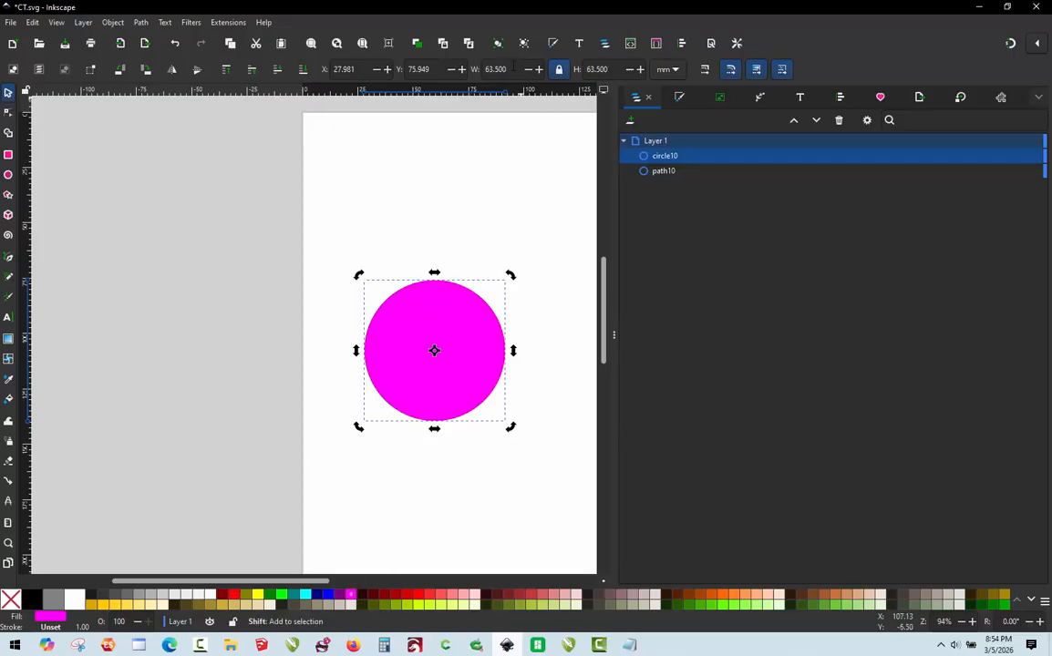
Step: Set the magenta circle's width and height to 60 mm
{"action": "double_click", "coordinate": [503, 73]}
{"action": "left_click", "coordinate": [517, 70]}
{"action": "key", "text": "BackSpace"}
{"action": "key", "text": "BackSpace"}
{"action": "key", "text": "BackSpace"}
{"action": "type", "text": "60"}
{"action": "key", "text": "Return"}
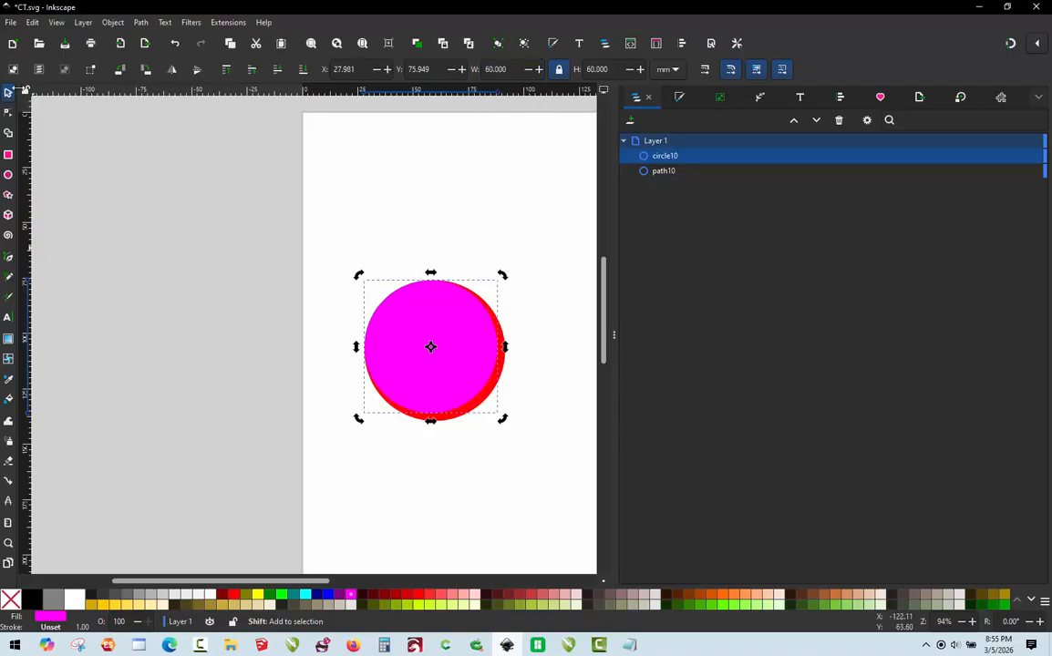
Step: Centre the red and magenta circles on each other horizontally and vertically, relative to the last selected object
{"action": "left_click", "coordinate": [363, 252]}
{"action": "left_click_drag", "start_coordinate": [341, 247], "coordinate": [559, 490]}
{"action": "left_click", "coordinate": [840, 97]}
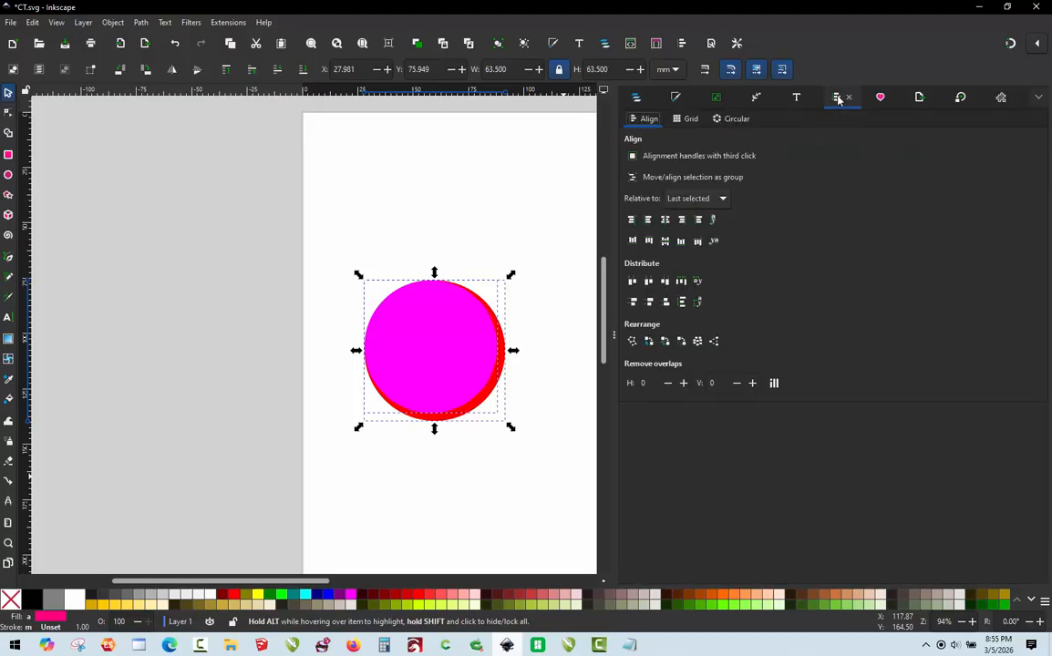
{"action": "left_click", "coordinate": [665, 220]}
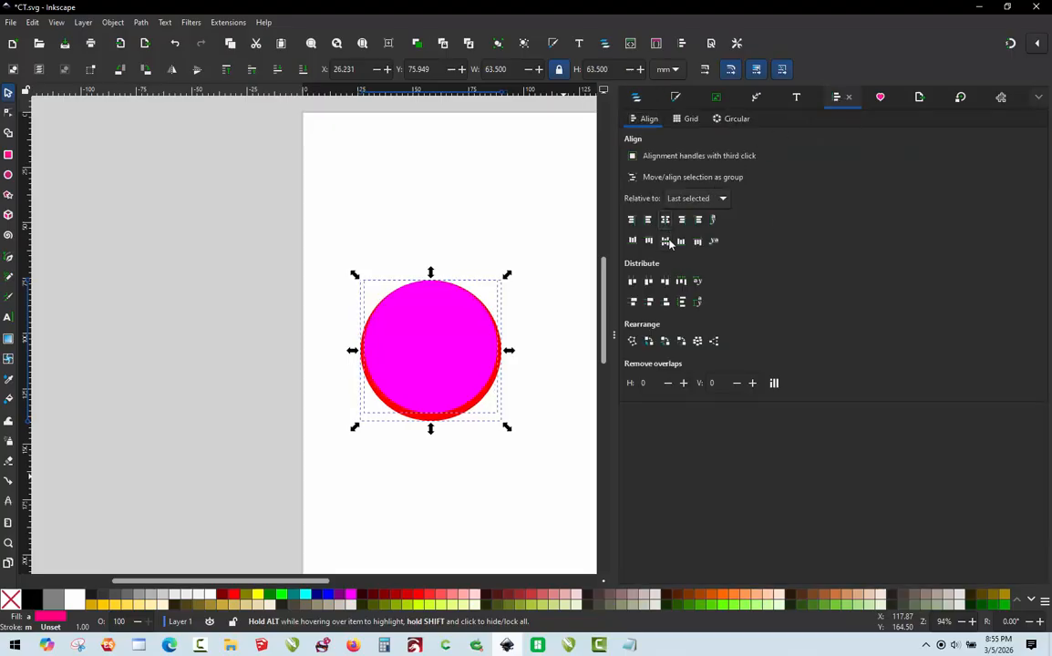
{"action": "left_click", "coordinate": [665, 241]}
{"action": "left_click", "coordinate": [383, 423]}
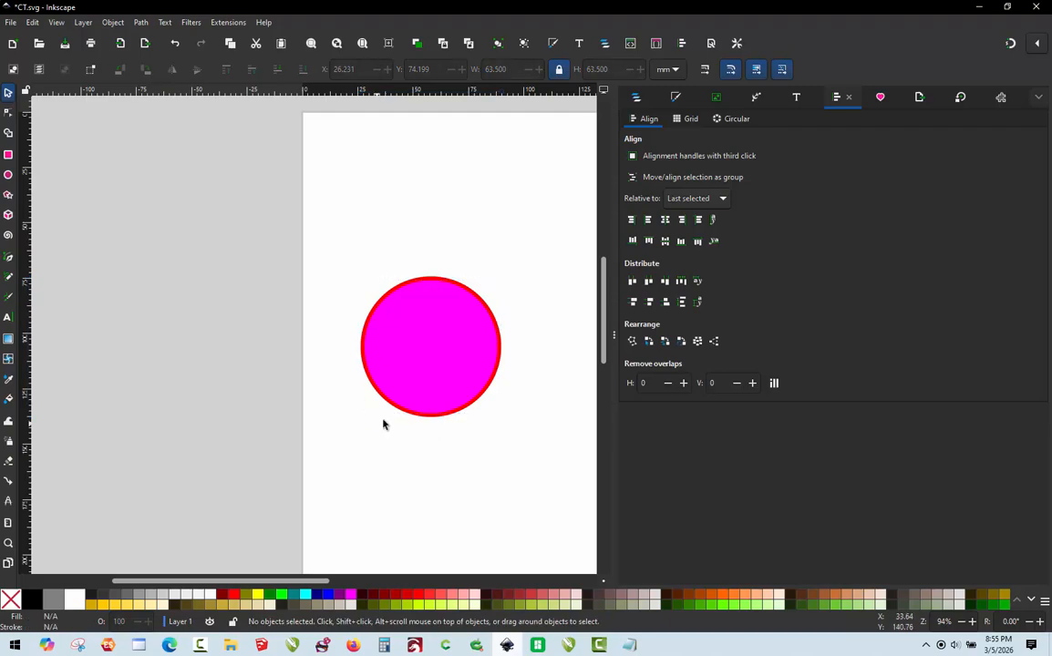
Step: Add the text "CHAOS TOUR MARCH 2026" in Arial on the page below the circles
{"action": "scroll", "coordinate": [452, 413], "scroll_direction": "up", "scroll_amount": 1, "text": "ctrl"}
{"action": "scroll", "coordinate": [294, 262], "scroll_direction": "down", "scroll_amount": 1, "text": "ctrl"}
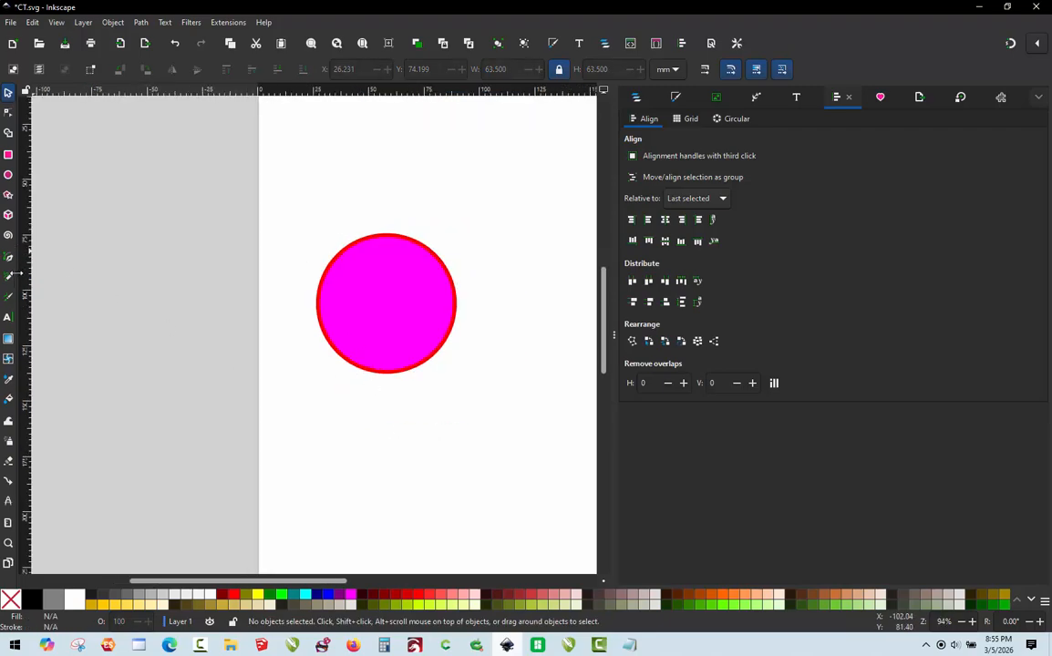
{"action": "left_click", "coordinate": [8, 317]}
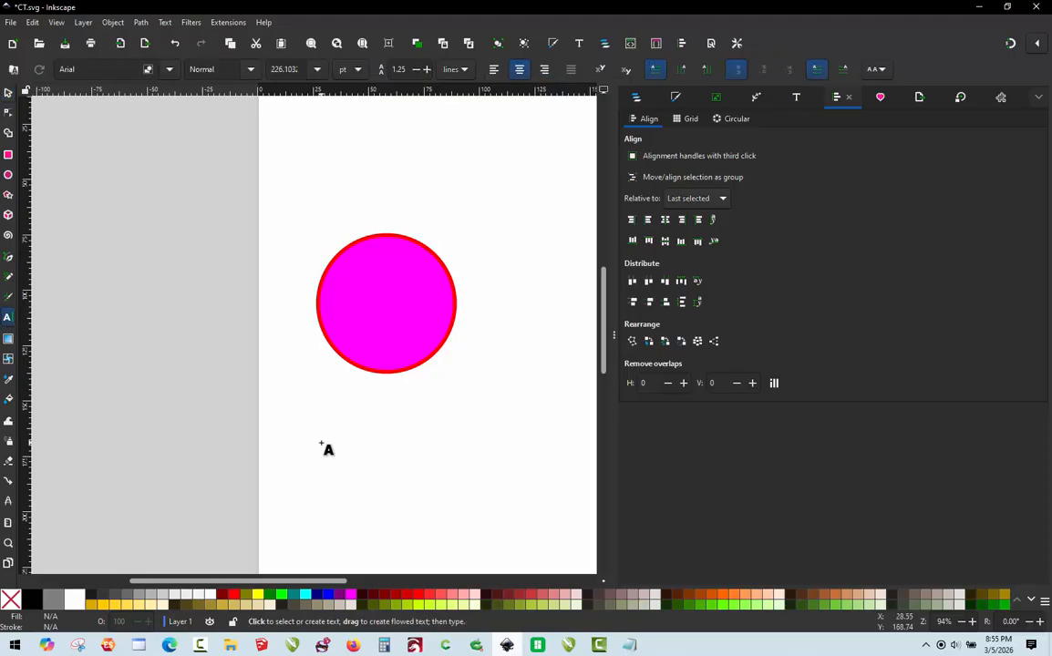
{"action": "left_click", "coordinate": [325, 447]}
{"action": "type", "text": "CHA"}
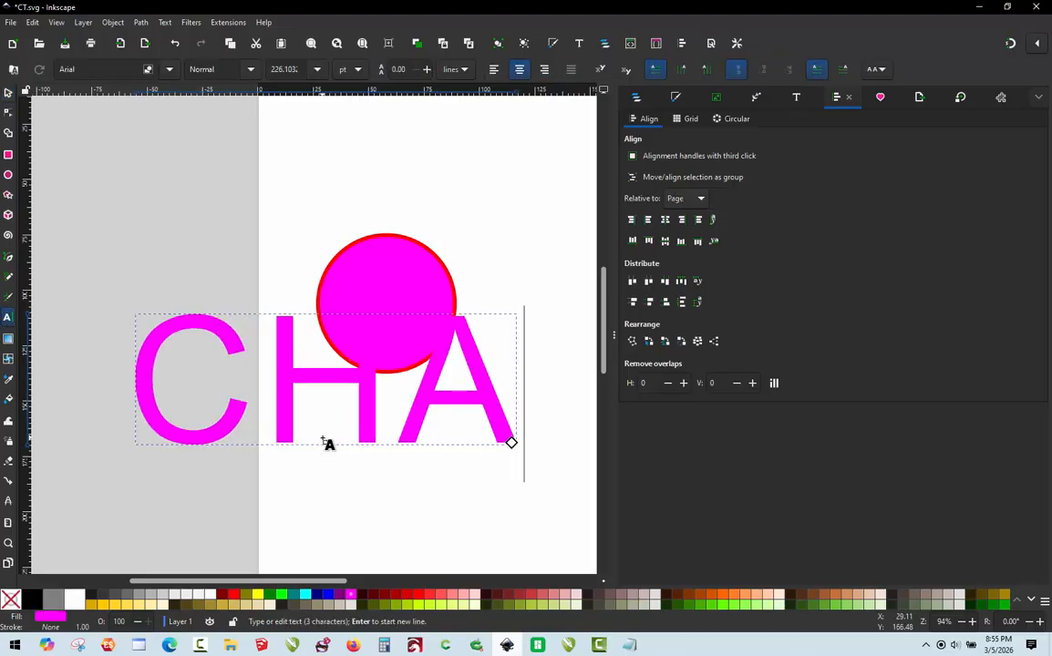
{"action": "type", "text": "OS TOUR"}
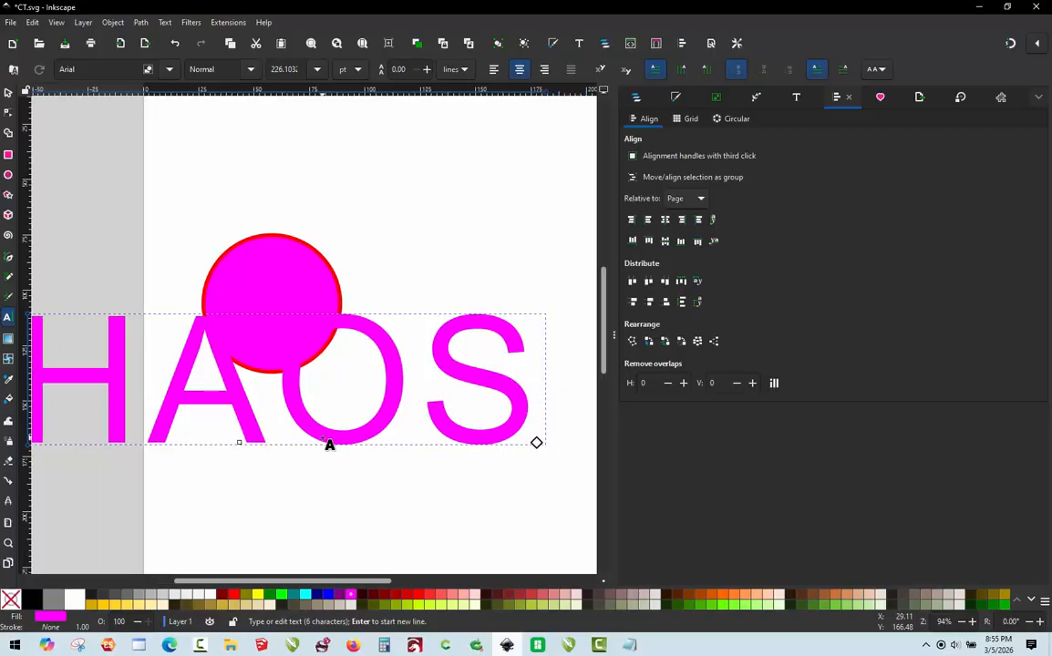
{"action": "type", "text": " MARCH"}
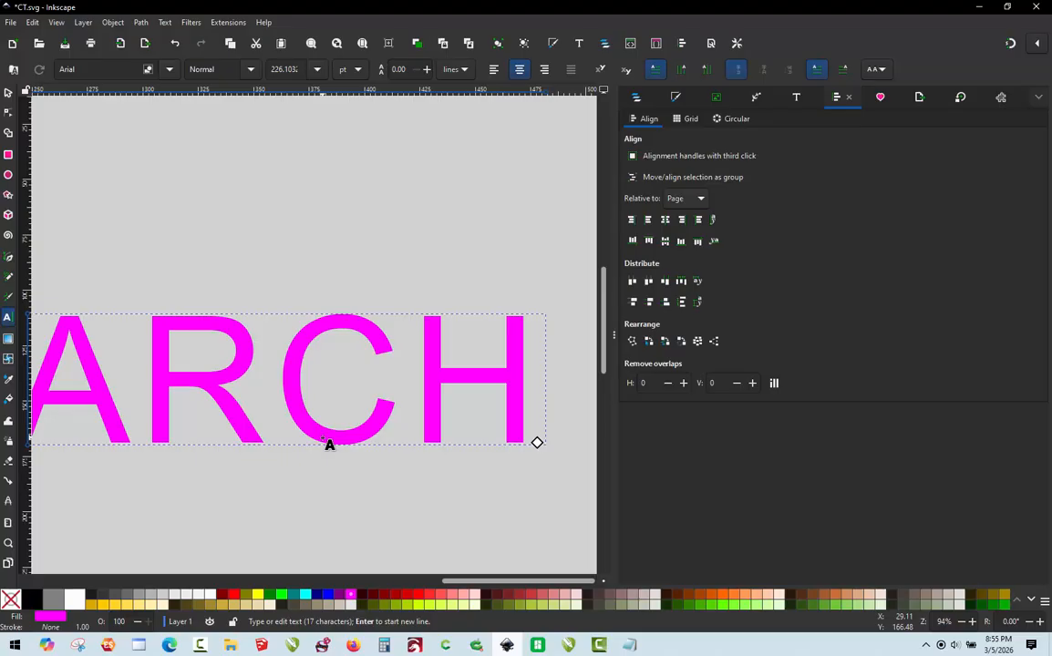
{"action": "scroll", "coordinate": [330, 329], "scroll_direction": "down", "scroll_amount": 3, "text": "ctrl"}
{"action": "scroll", "coordinate": [434, 265], "scroll_direction": "down", "scroll_amount": 2, "text": "ctrl"}
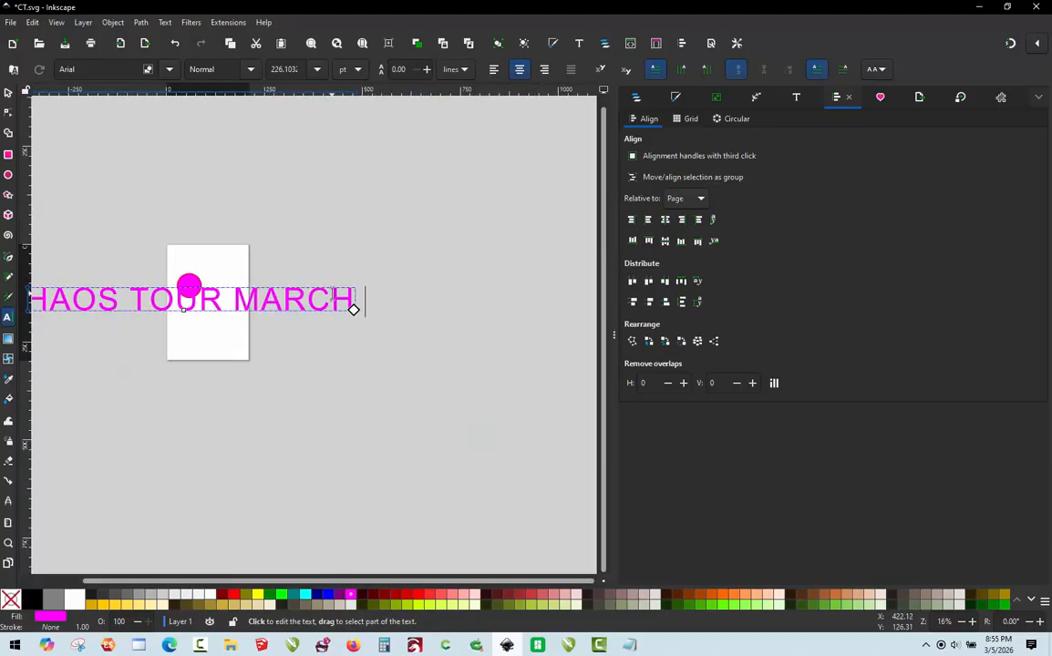
{"action": "scroll", "coordinate": [355, 309], "scroll_direction": "up", "scroll_amount": 1, "text": "ctrl"}
{"action": "type", "text": "2026"}
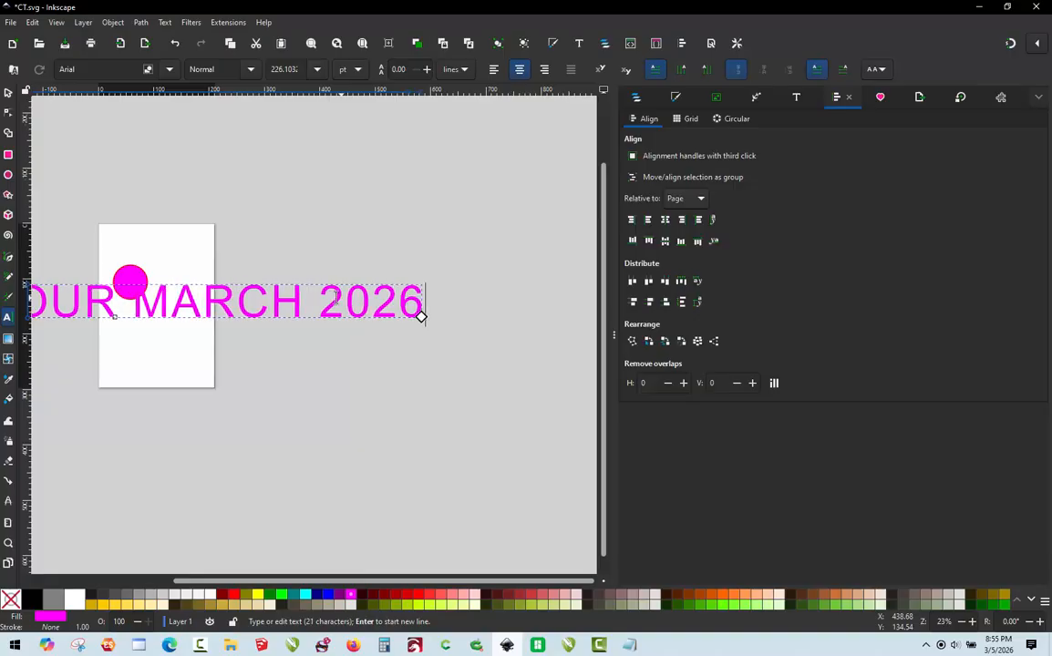
Step: Scale the "CHAOS TOUR MARCH 2026" text proportionally to a height of 4.6 mm
{"action": "left_click", "coordinate": [8, 92]}
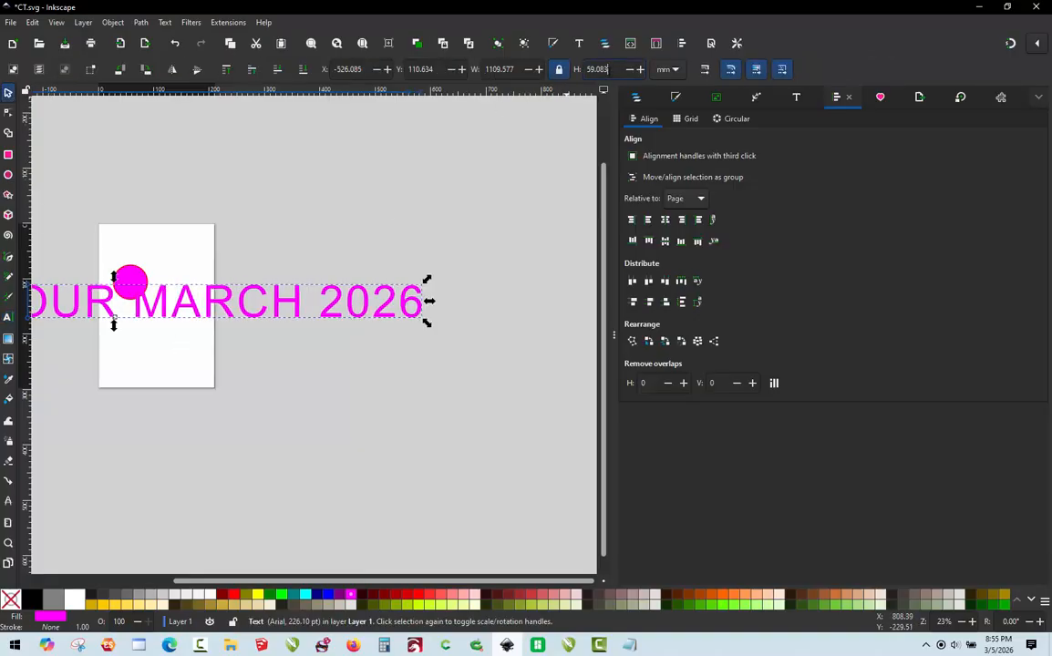
{"action": "key", "text": "BackSpace"}
{"action": "key", "text": "Return"}
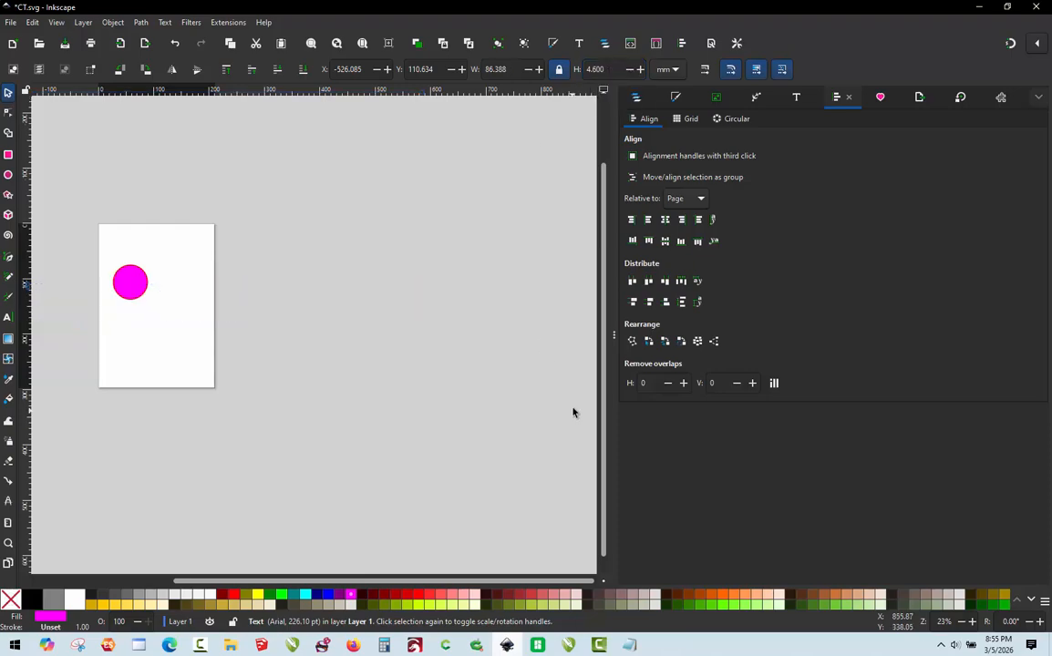
Step: Move the small text onto the page below the circles and fill it with black
{"action": "scroll", "coordinate": [512, 342], "scroll_direction": "down", "scroll_amount": 5, "text": "ctrl"}
{"action": "scroll", "coordinate": [475, 351], "scroll_direction": "up", "scroll_amount": 4, "text": "ctrl"}
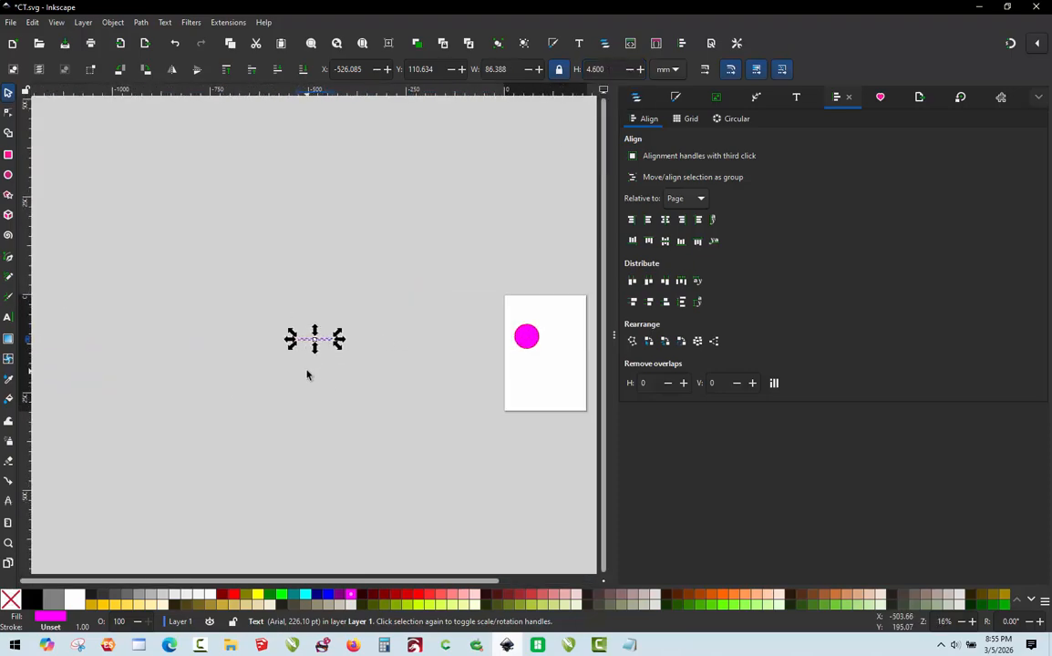
{"action": "left_click_drag", "start_coordinate": [335, 344], "coordinate": [565, 370]}
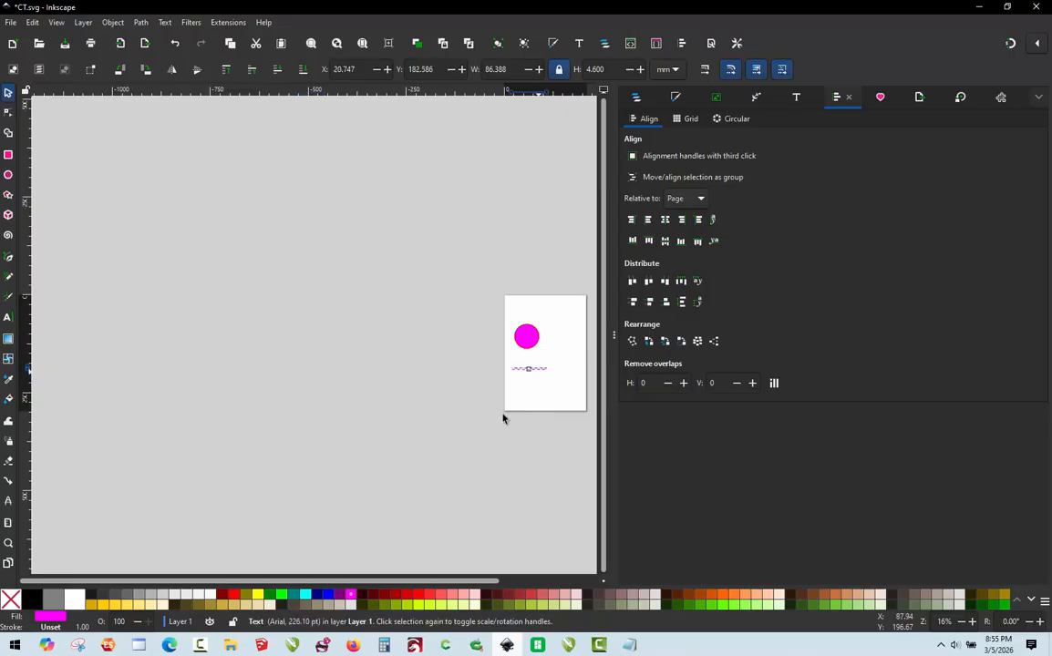
{"action": "left_click", "coordinate": [32, 604]}
{"action": "scroll", "coordinate": [558, 361], "scroll_direction": "up", "scroll_amount": 4, "text": "ctrl"}
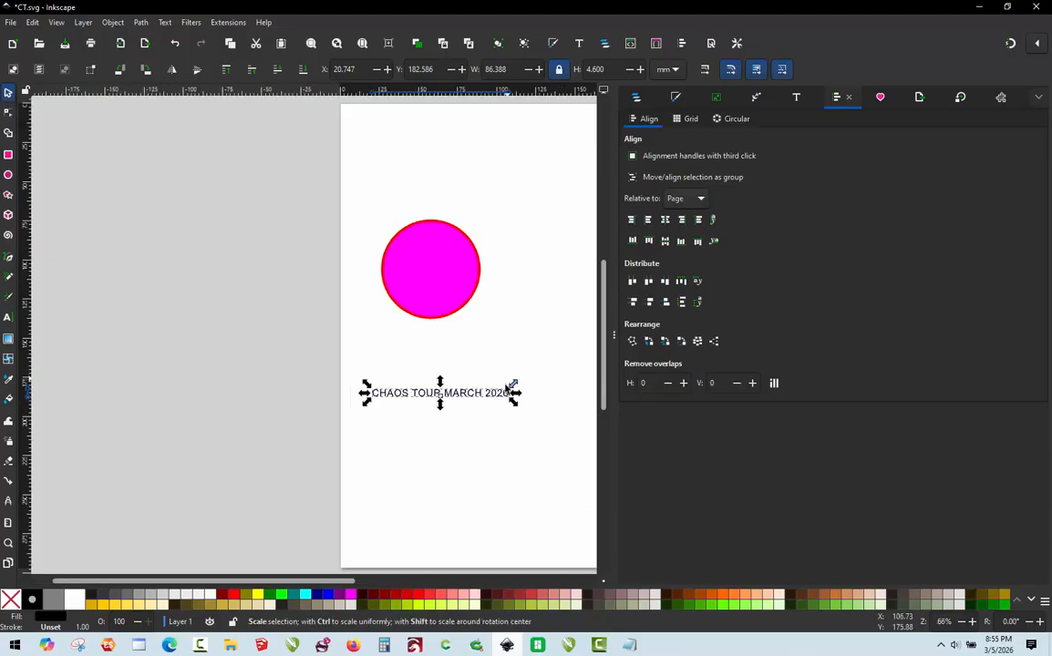
Step: Narrow the text to about 65 mm wide while keeping its height
{"action": "scroll", "coordinate": [513, 388], "scroll_direction": "up", "scroll_amount": 2, "text": "ctrl"}
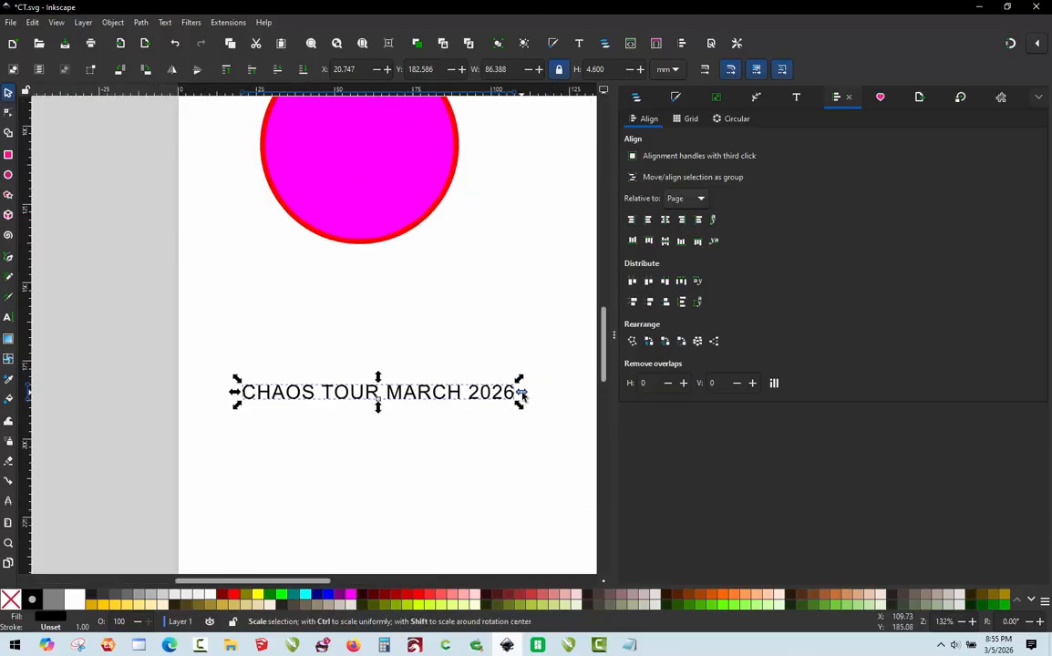
{"action": "left_click_drag", "start_coordinate": [521, 394], "coordinate": [449, 410]}
{"action": "left_click", "coordinate": [401, 509]}
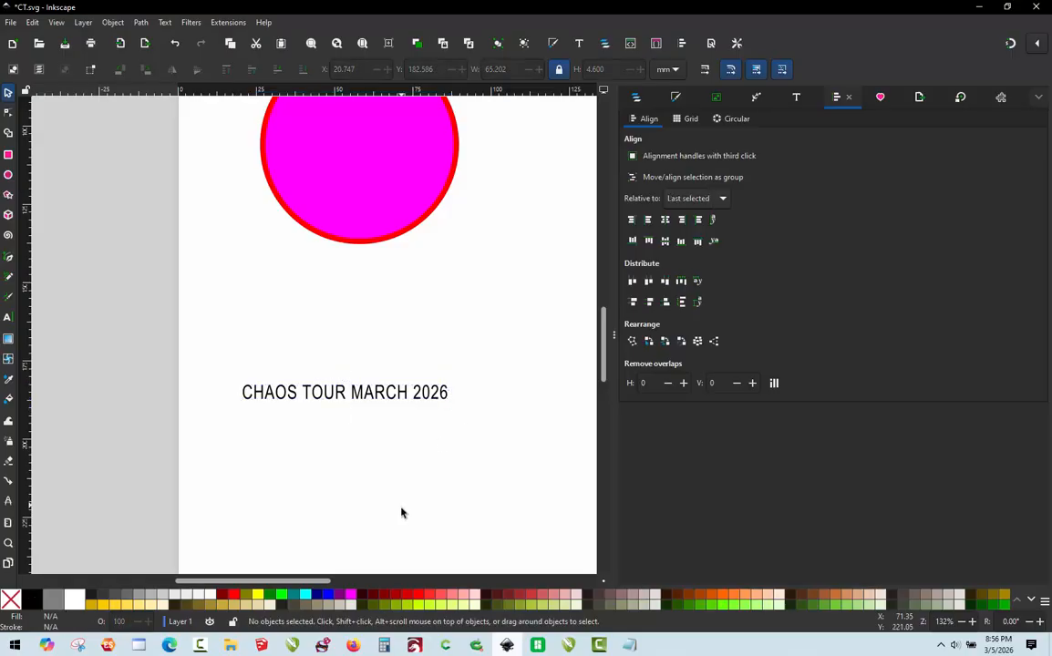
Step: Put the "CHAOS TOUR MARCH 2026" text on the path of the magenta circle
{"action": "scroll", "coordinate": [341, 425], "scroll_direction": "down", "scroll_amount": 1, "text": "ctrl"}
{"action": "scroll", "coordinate": [366, 432], "scroll_direction": "up", "scroll_amount": 1, "text": "ctrl"}
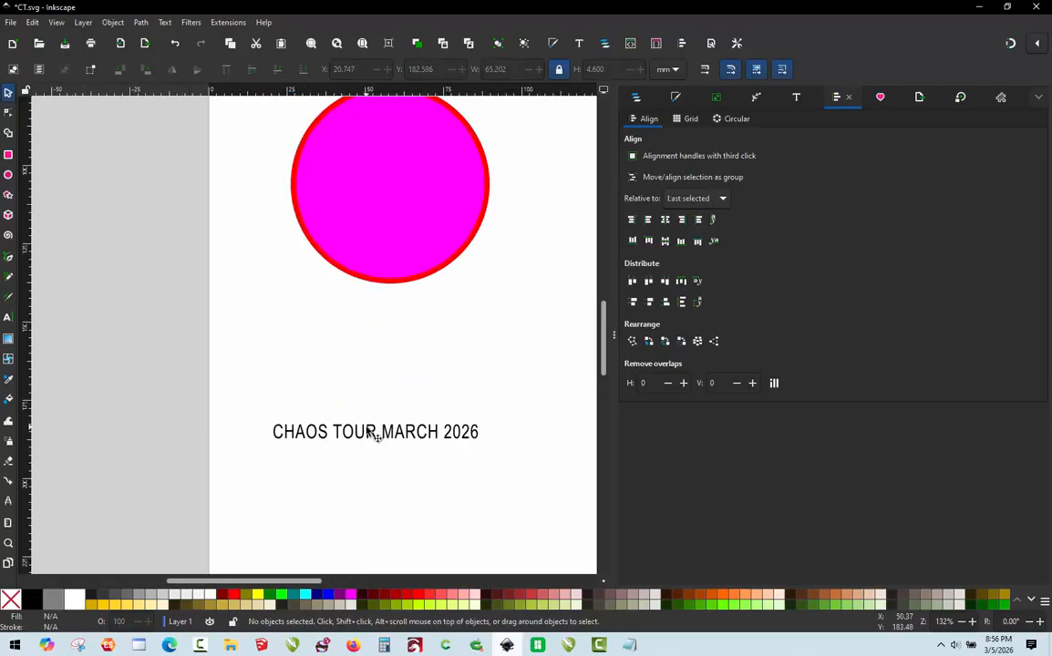
{"action": "left_click", "coordinate": [368, 434]}
{"action": "left_click", "coordinate": [387, 233], "text": "shift"}
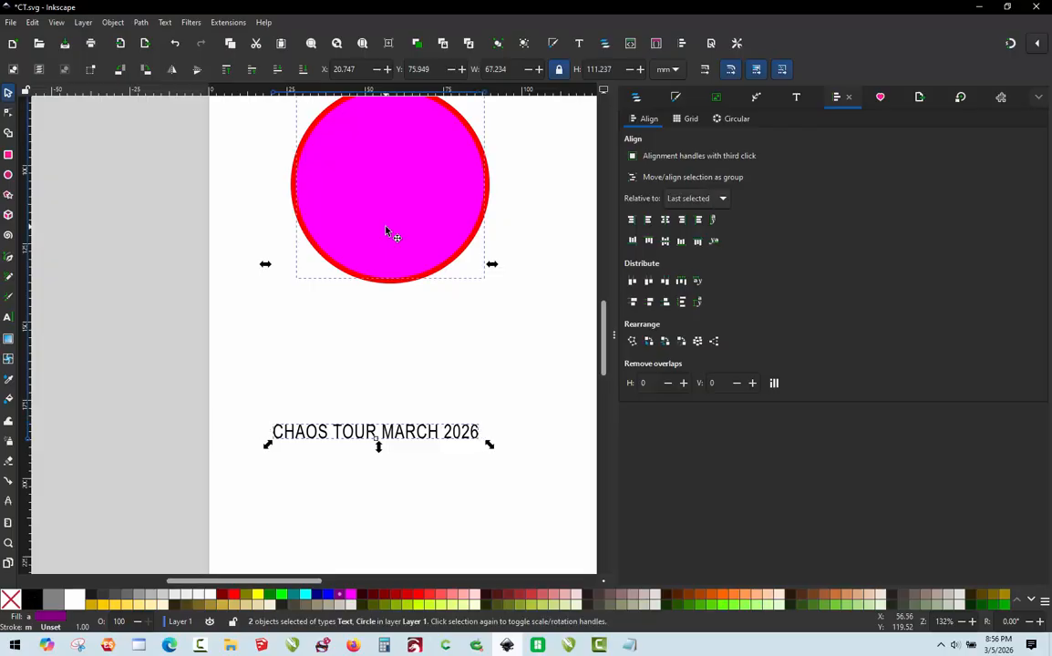
{"action": "left_click", "coordinate": [140, 22]}
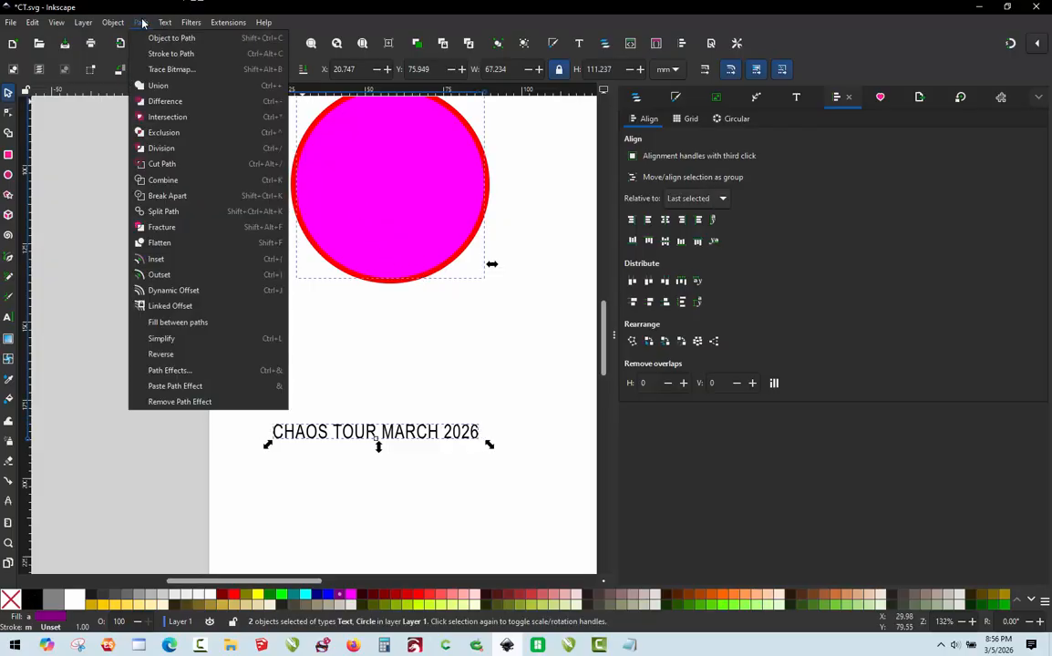
{"action": "mouse_move", "coordinate": [164, 22]}
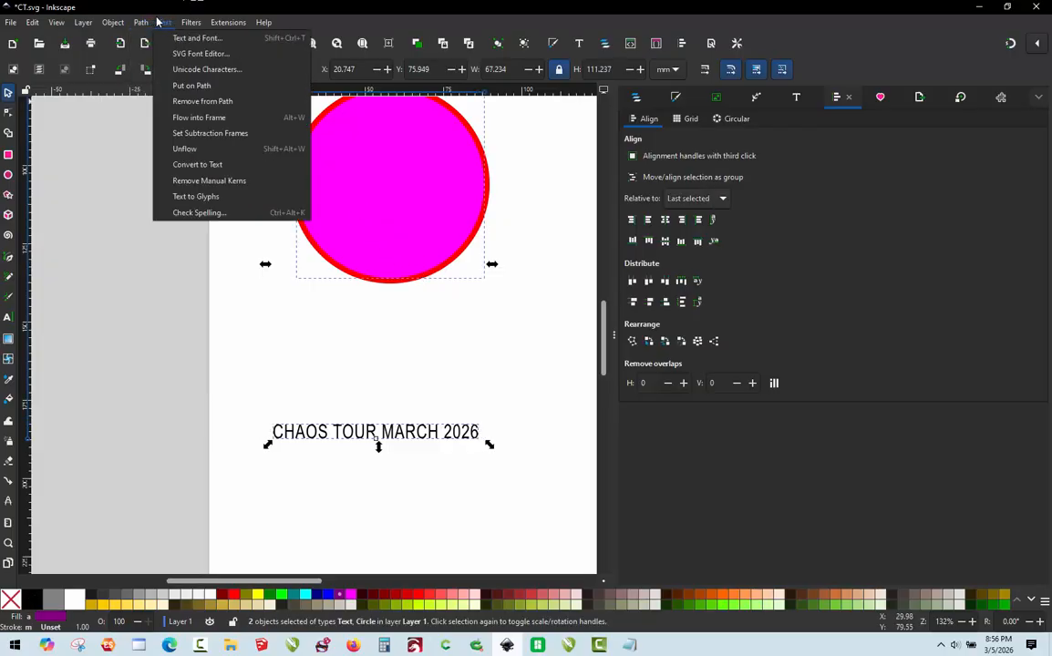
{"action": "left_click", "coordinate": [190, 85]}
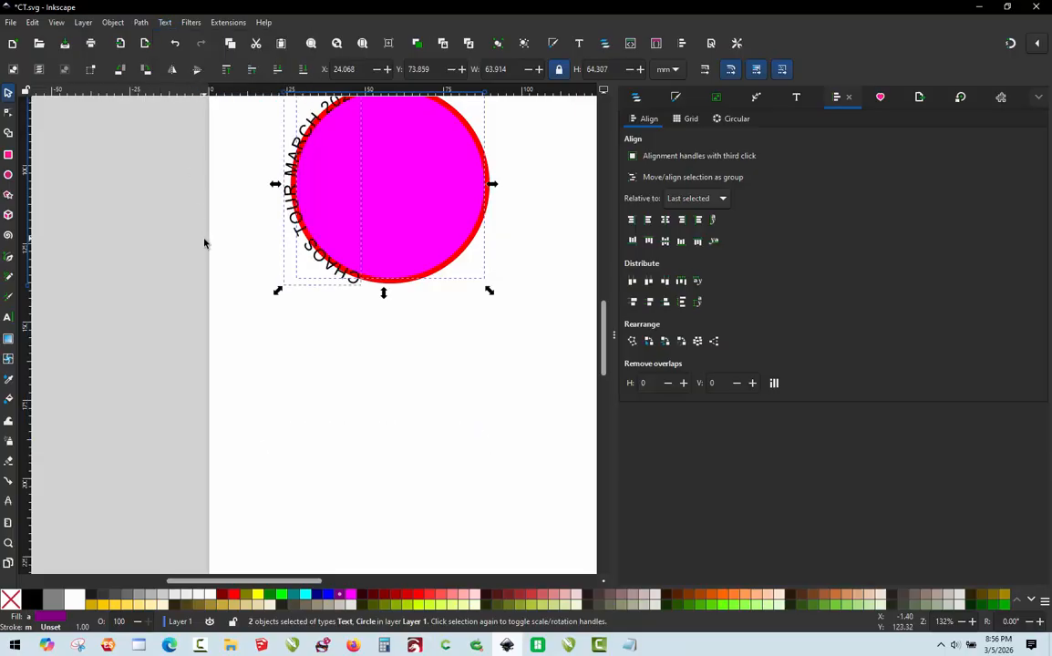
{"action": "left_click", "coordinate": [313, 417]}
Step: Flip the magenta circle horizontally so its text runs along the inside of the edge
{"action": "scroll", "coordinate": [313, 418], "scroll_direction": "down", "scroll_amount": 1, "text": "ctrl"}
{"action": "scroll", "coordinate": [278, 235], "scroll_direction": "up", "scroll_amount": 2, "text": "ctrl"}
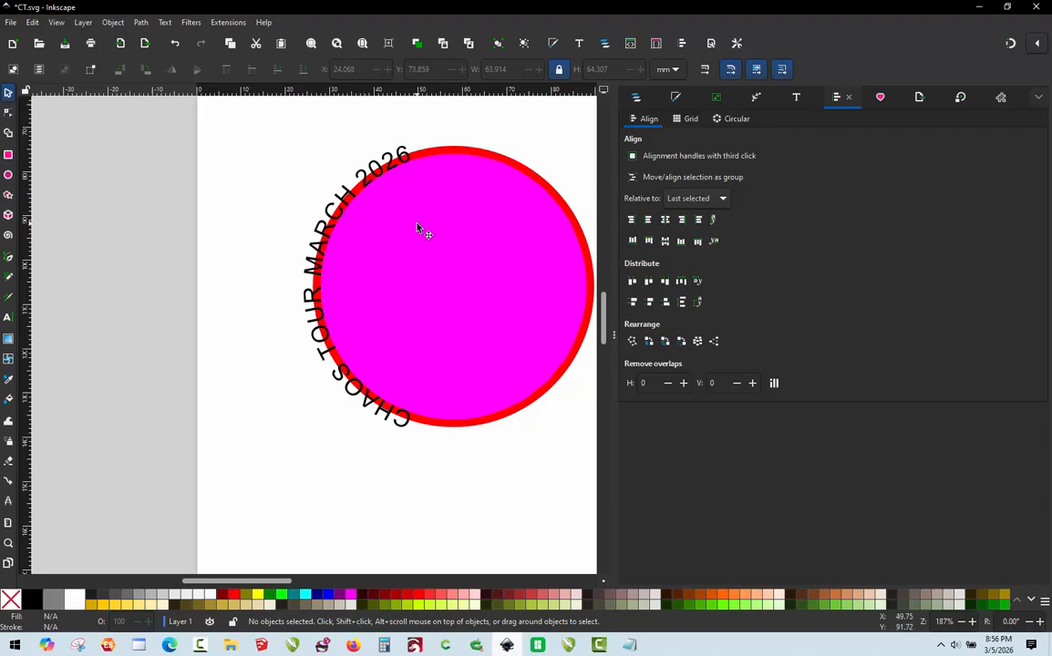
{"action": "key", "text": "shift+Tab"}
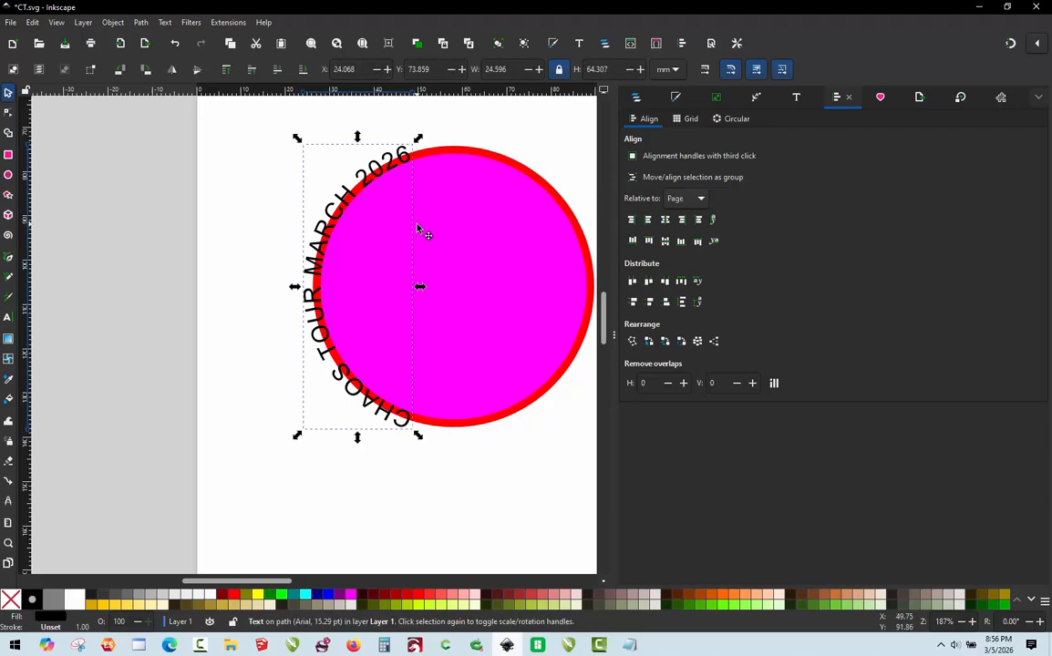
{"action": "left_click", "coordinate": [517, 227]}
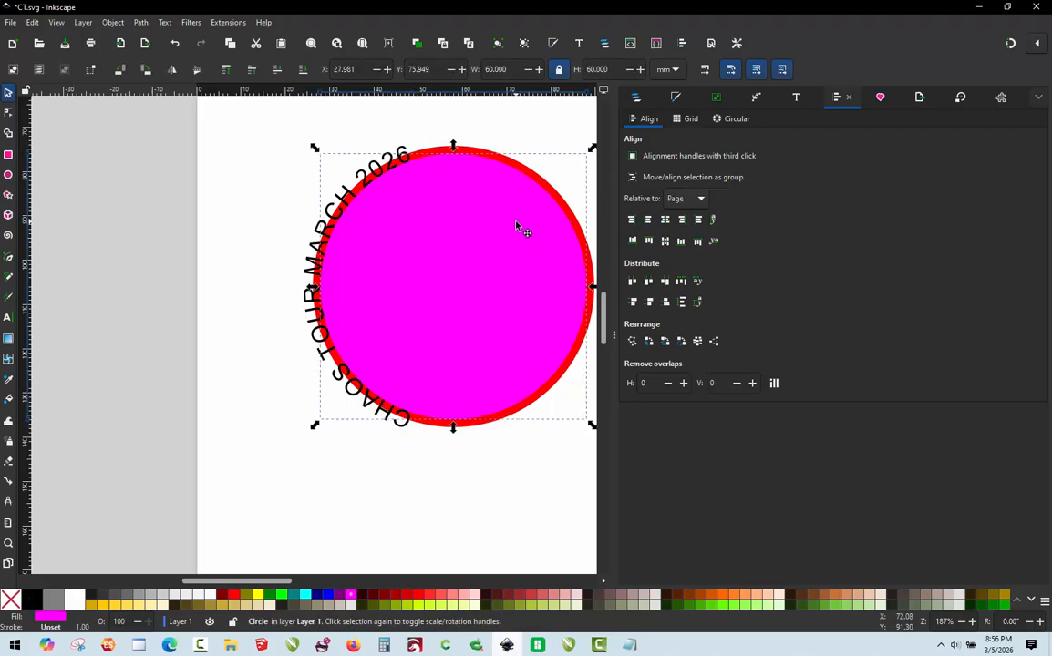
{"action": "left_click", "coordinate": [172, 70]}
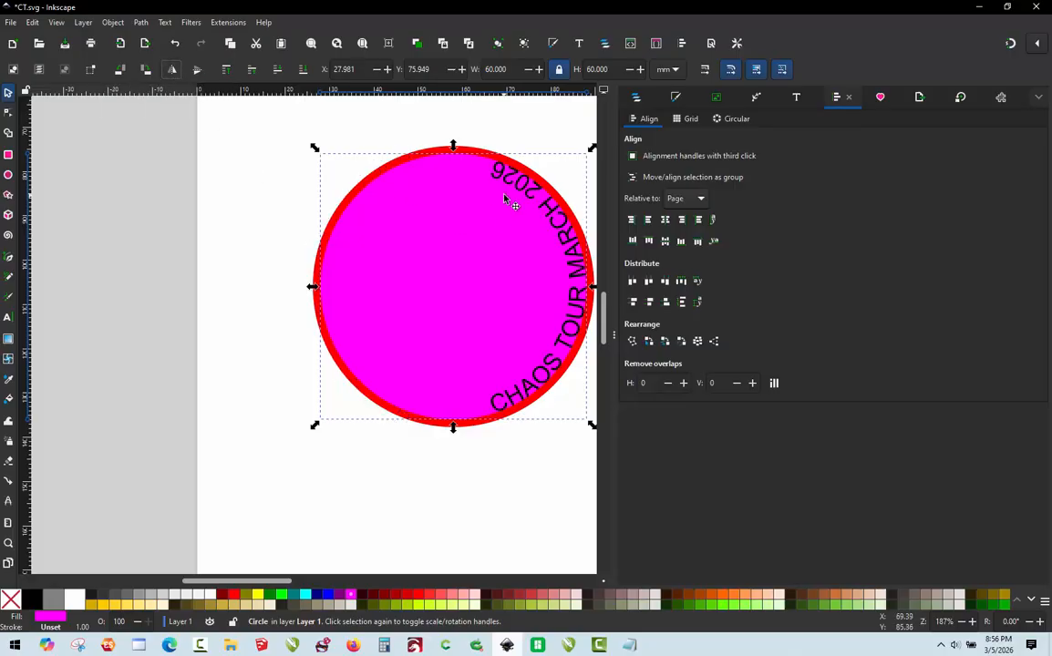
Step: Rotate the magenta circle clockwise until the text curves centred along its lower inside edge
{"action": "scroll", "coordinate": [528, 358], "scroll_direction": "down", "scroll_amount": 1, "text": "ctrl"}
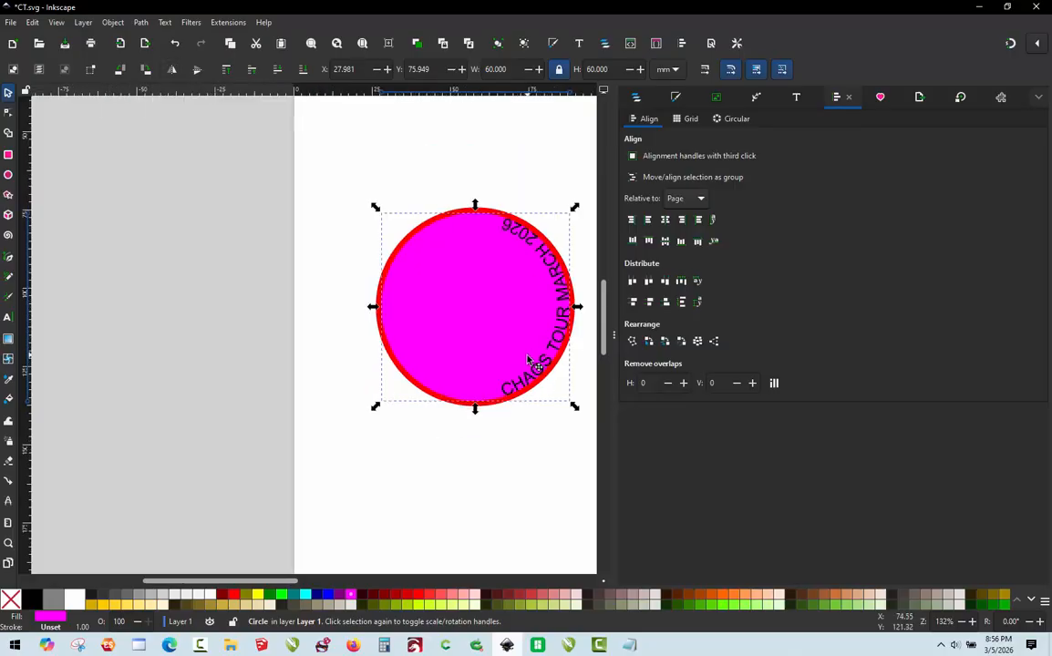
{"action": "left_click", "coordinate": [528, 357]}
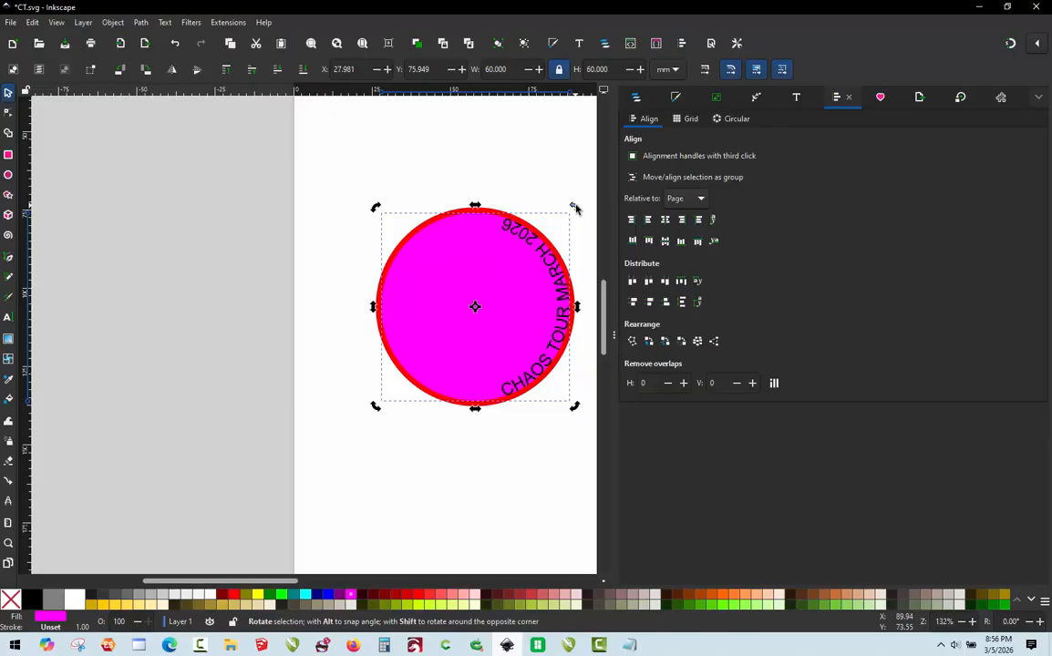
{"action": "left_click_drag", "start_coordinate": [576, 209], "coordinate": [563, 372]}
{"action": "left_click", "coordinate": [484, 479]}
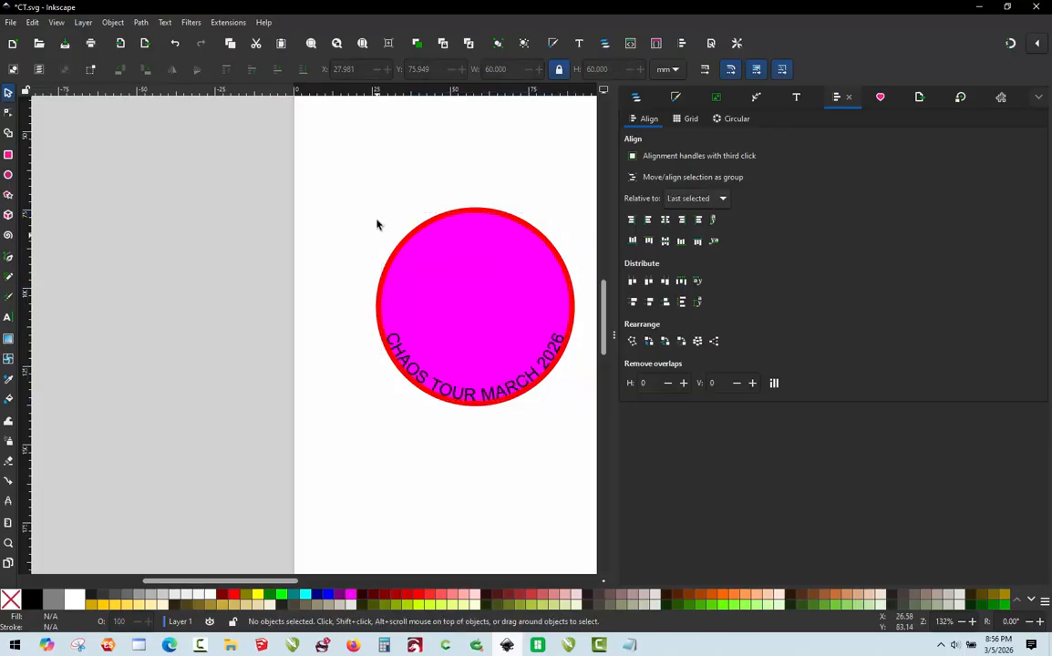
Step: Convert the curved "CHAOS TOUR MARCH 2026" text on the circle from text to a path
{"action": "scroll", "coordinate": [335, 369], "scroll_direction": "down", "scroll_amount": 2, "text": "ctrl"}
{"action": "scroll", "coordinate": [343, 381], "scroll_direction": "up", "scroll_amount": 2, "text": "ctrl"}
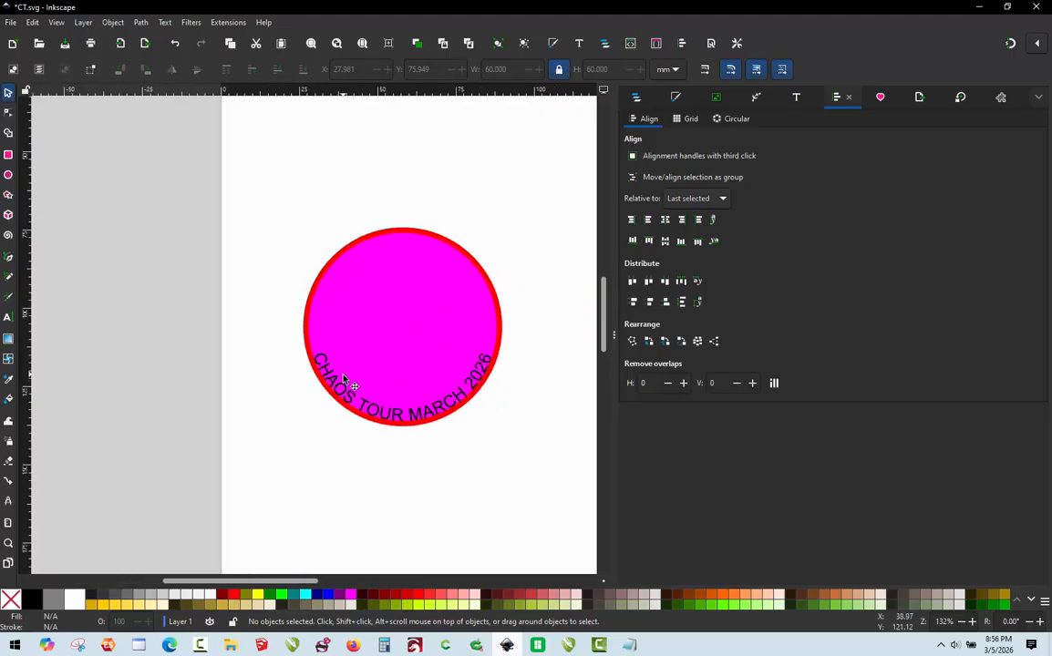
{"action": "scroll", "coordinate": [357, 356], "scroll_direction": "up", "scroll_amount": 2, "text": "ctrl"}
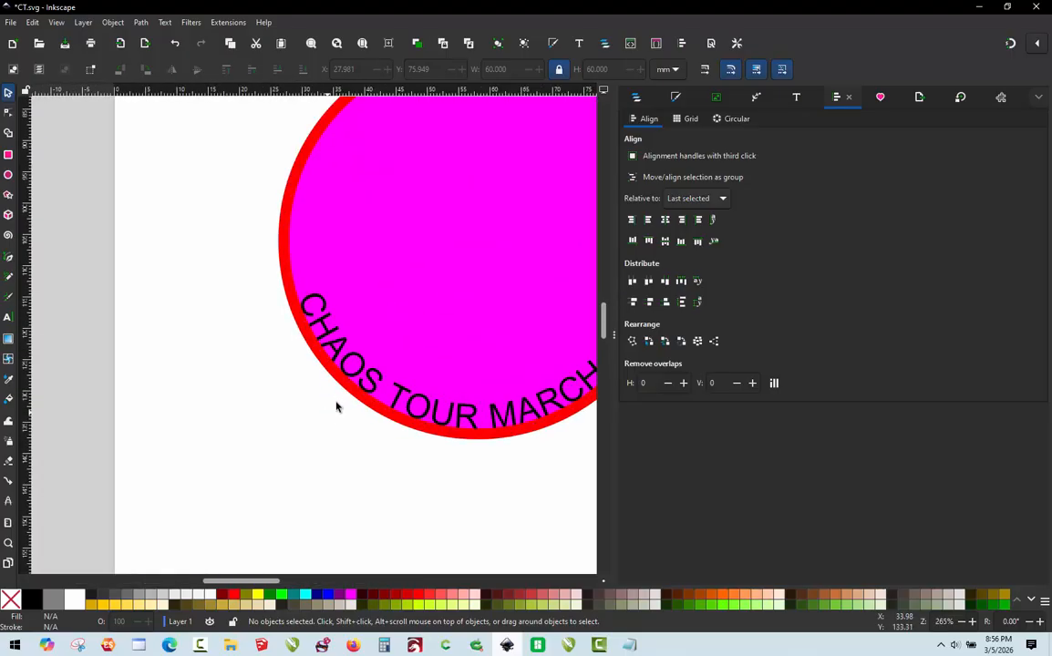
{"action": "left_click", "coordinate": [341, 350]}
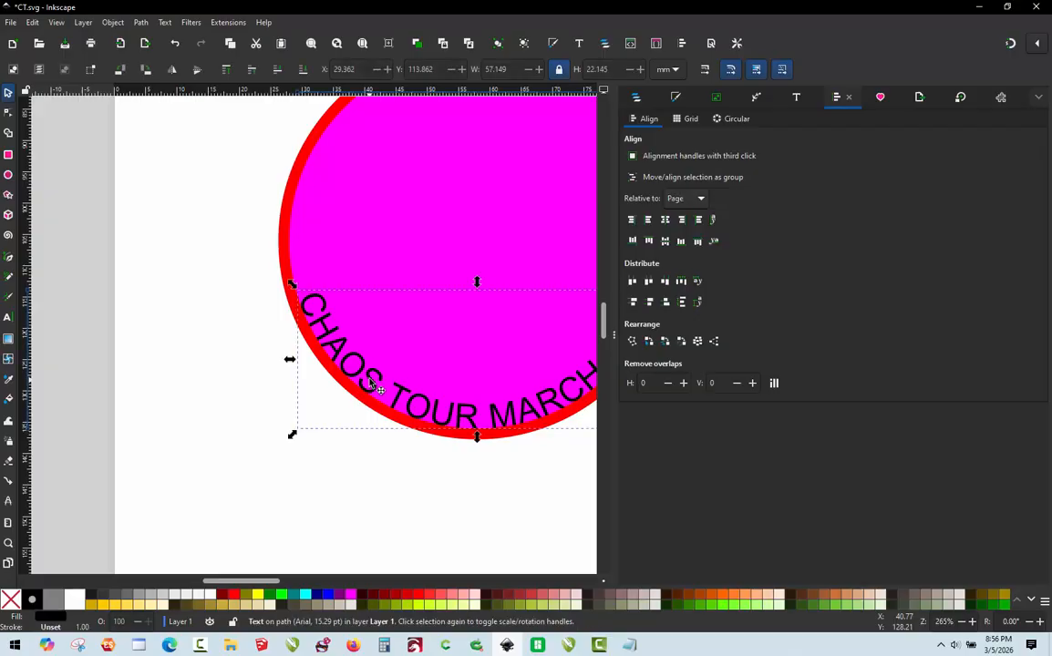
{"action": "left_click", "coordinate": [141, 23]}
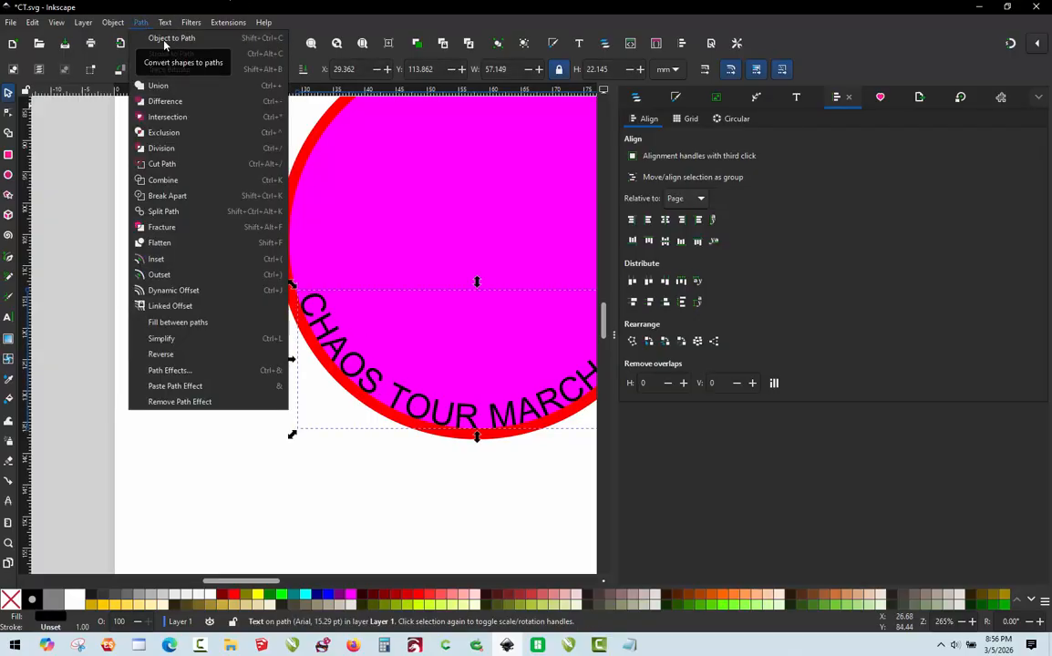
{"action": "left_click", "coordinate": [169, 38]}
{"action": "left_click", "coordinate": [268, 337]}
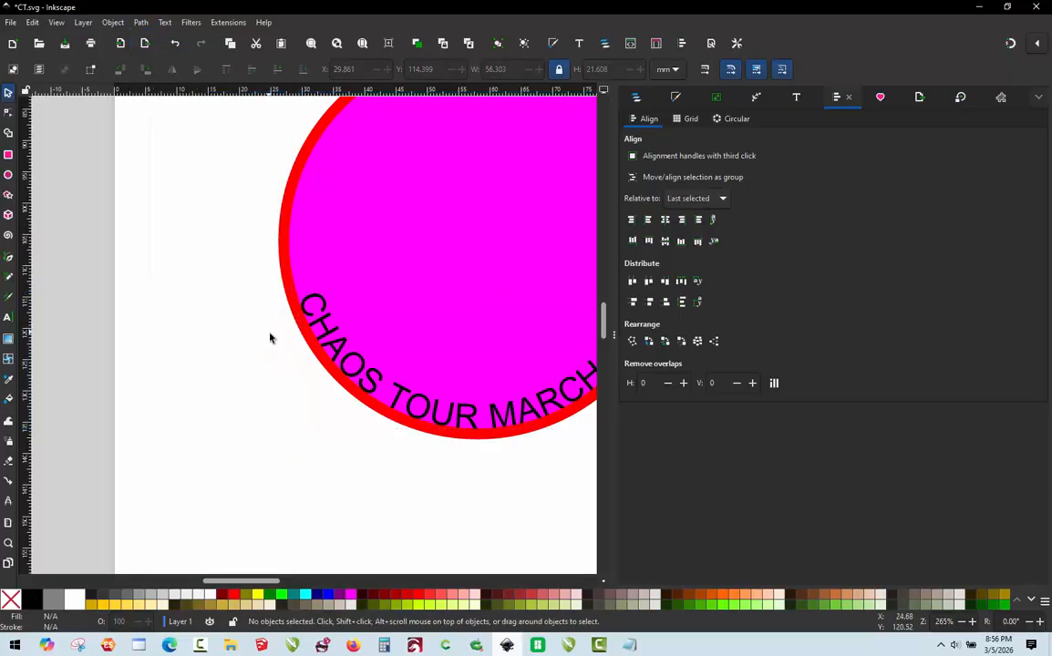
Step: Delete the 60 mm magenta circle, leaving the red circle and lettering, and save the document
{"action": "scroll", "coordinate": [268, 338], "scroll_direction": "down", "scroll_amount": 1, "text": "ctrl"}
{"action": "left_click", "coordinate": [351, 294]}
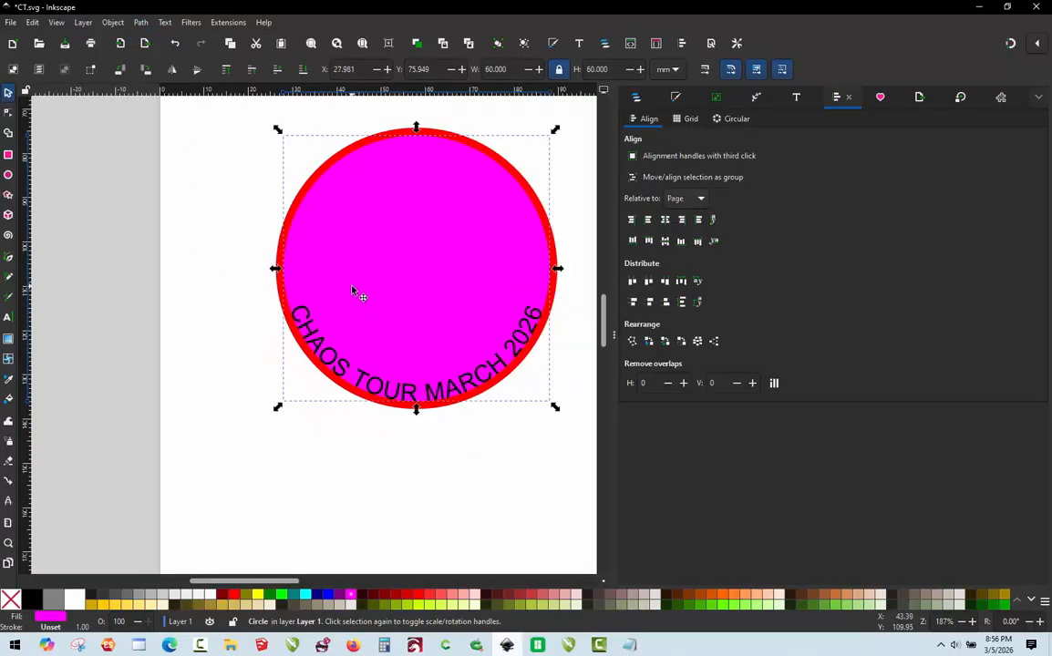
{"action": "key", "text": "Delete"}
{"action": "scroll", "coordinate": [342, 296], "scroll_direction": "down", "scroll_amount": 2, "text": "ctrl"}
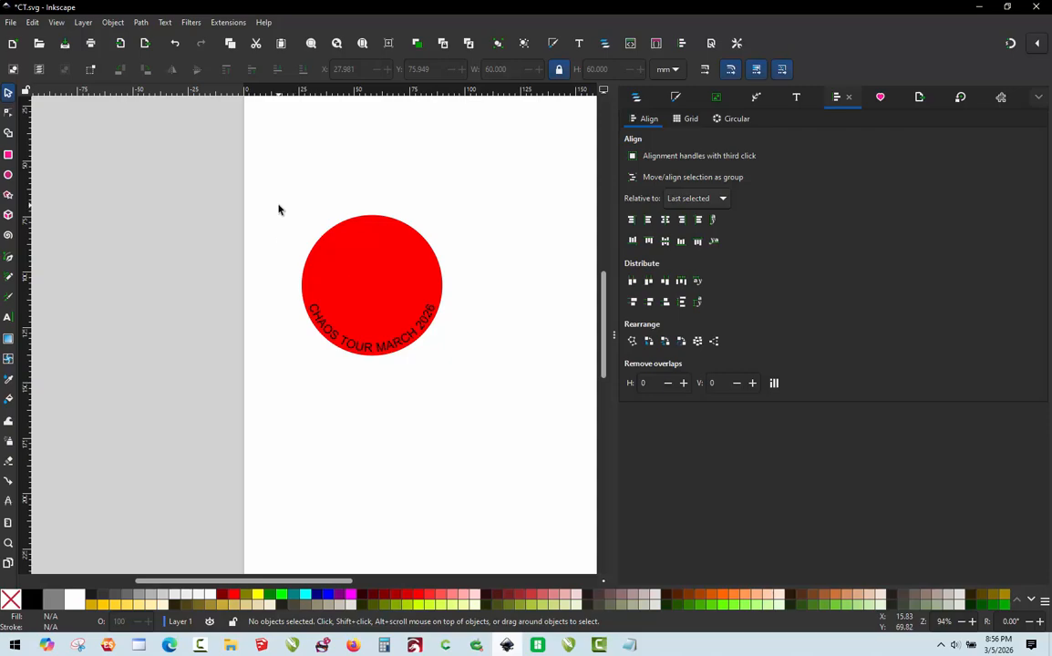
{"action": "key", "text": "ctrl+s"}
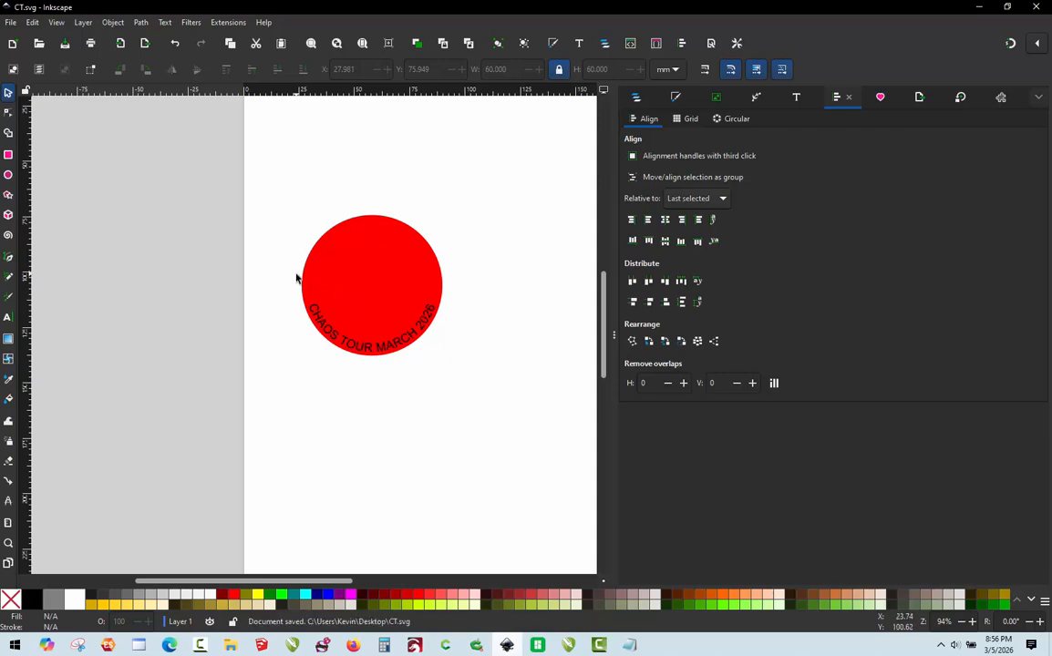
{"action": "key", "text": "ctrl+s"}
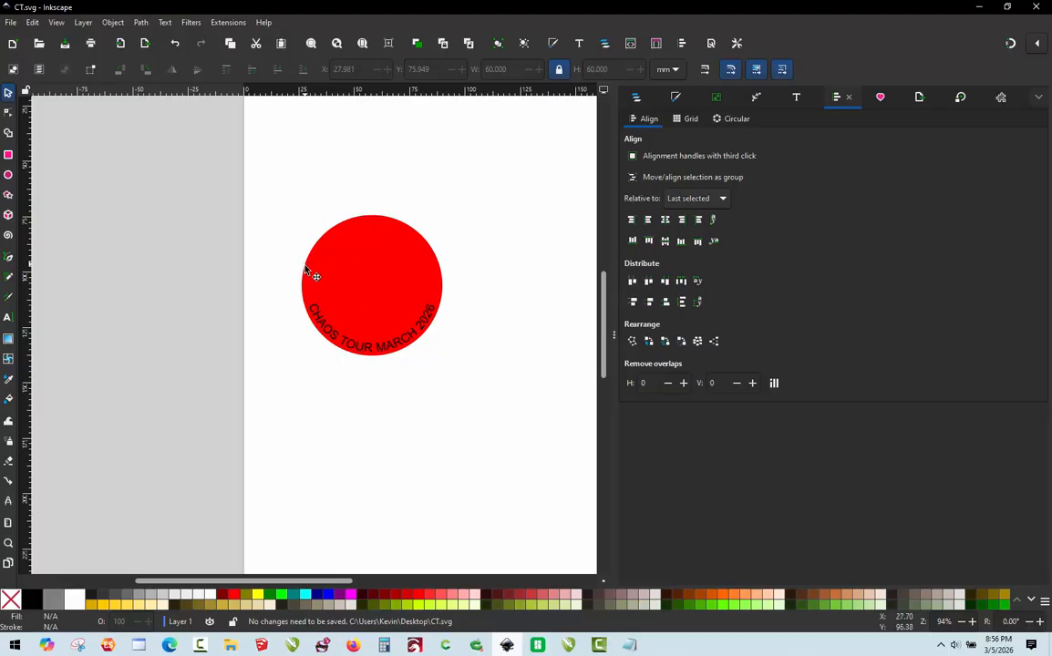
Step: Switch to Bambu Studio, import CT.svg from the Desktop onto the WONDER OF THE SEAS plate, and move it beside the coin
{"action": "left_click", "coordinate": [538, 647]}
{"action": "left_click", "coordinate": [617, 616]}
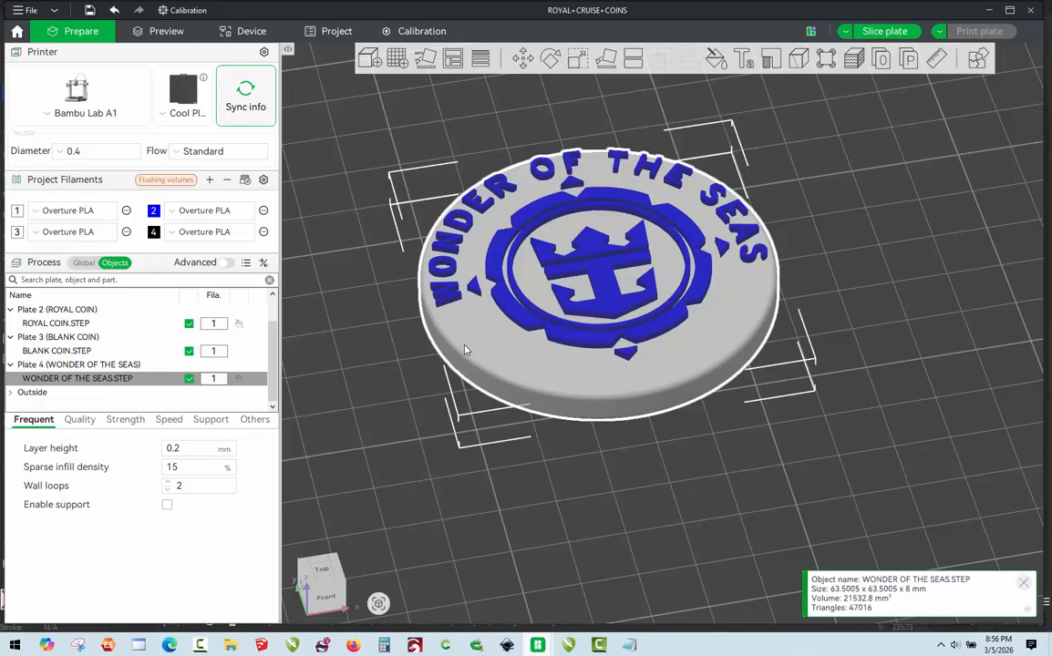
{"action": "scroll", "coordinate": [541, 440], "scroll_direction": "down", "scroll_amount": 2}
{"action": "left_click", "coordinate": [540, 441]}
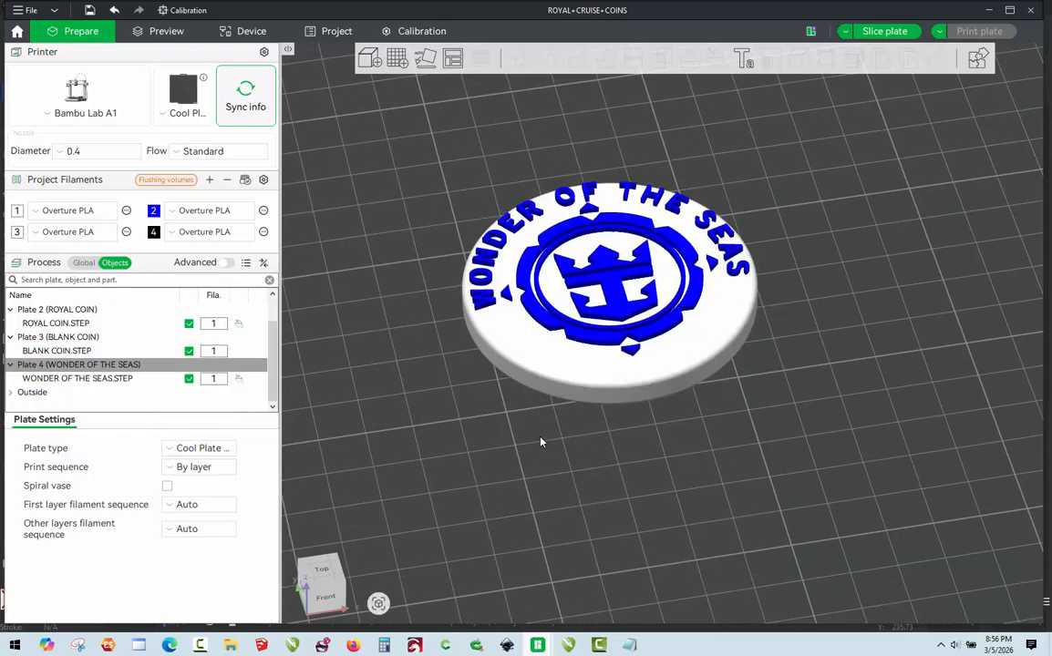
{"action": "key", "text": "ctrl+i"}
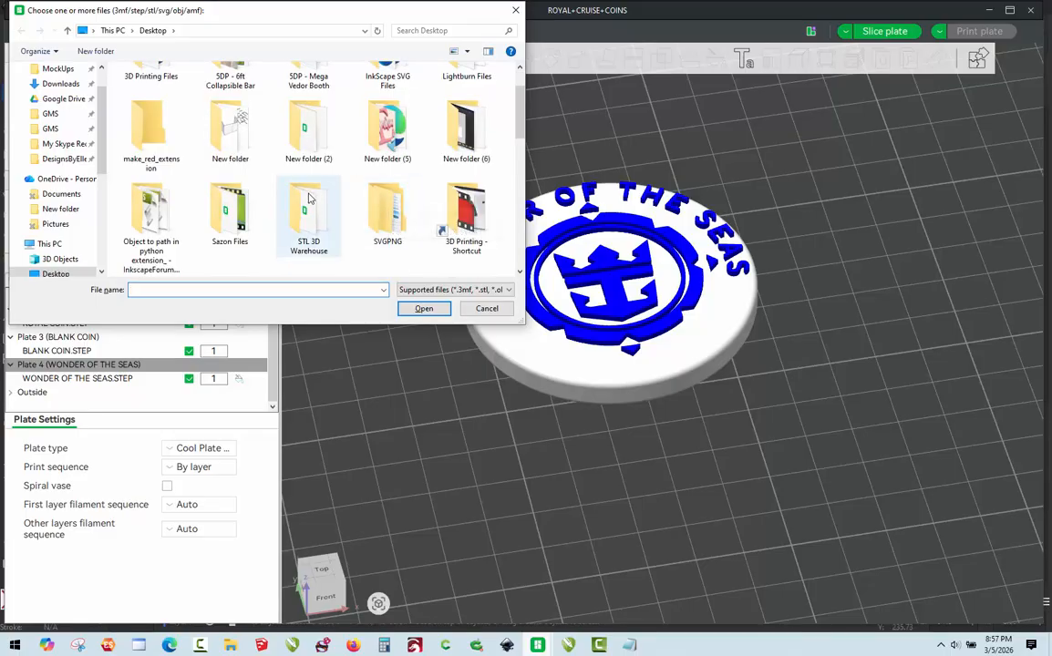
{"action": "scroll", "coordinate": [356, 224], "scroll_direction": "down", "scroll_amount": 1}
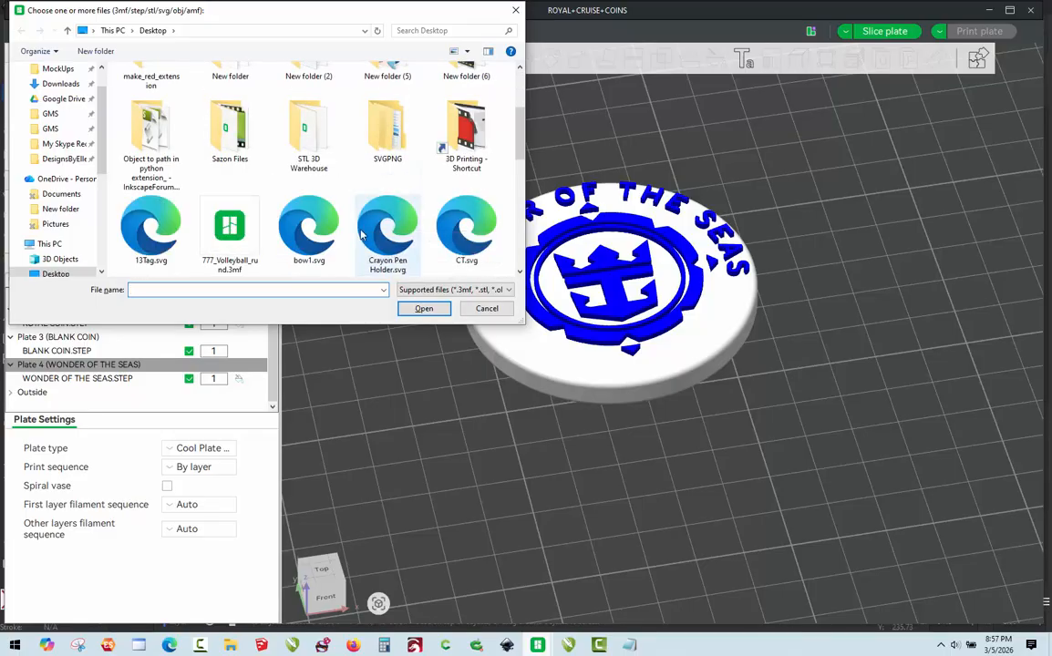
{"action": "left_click", "coordinate": [449, 237]}
{"action": "left_click", "coordinate": [424, 308]}
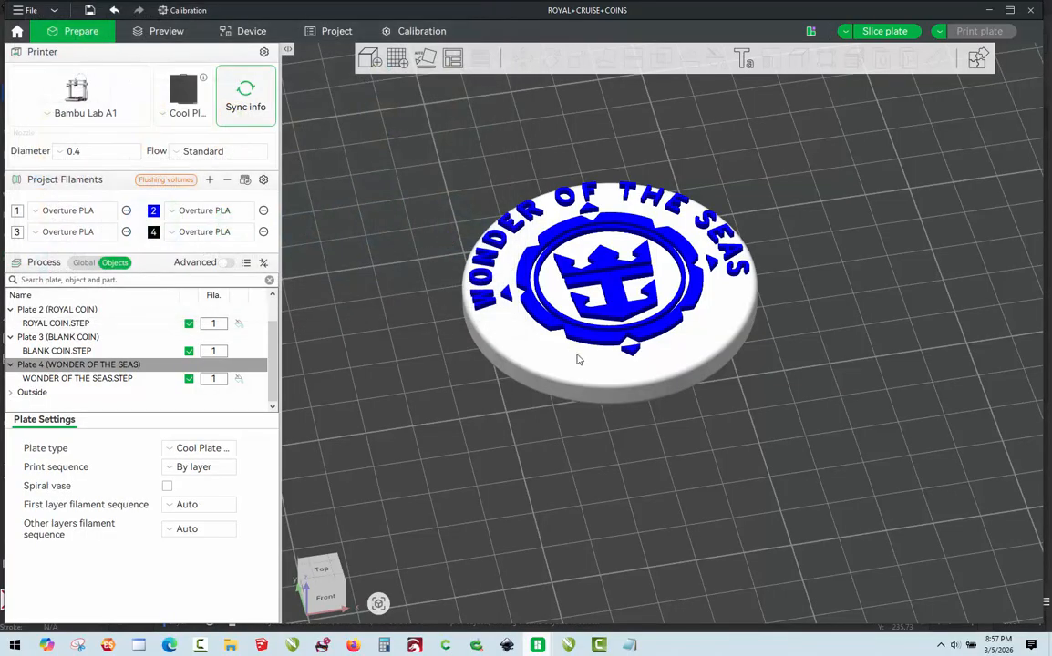
{"action": "left_click_drag", "start_coordinate": [689, 376], "coordinate": [910, 302]}
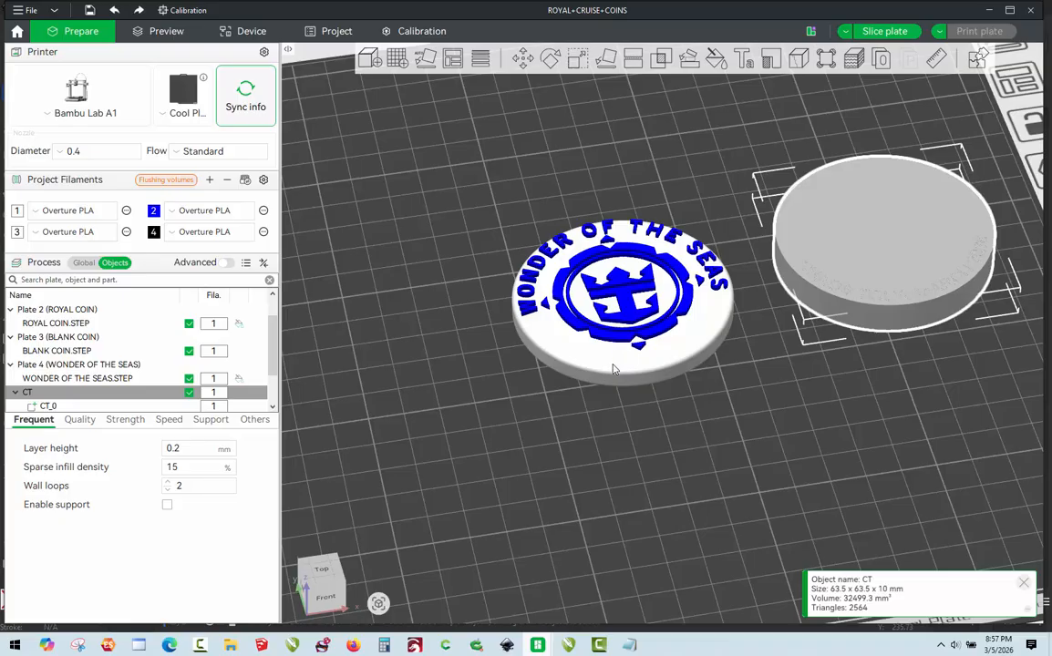
Step: Copy the WONDER OF THE SEAS coin's X position and set the CT object's X position to 435.20 mm
{"action": "left_click_drag", "start_coordinate": [592, 461], "coordinate": [593, 498]}
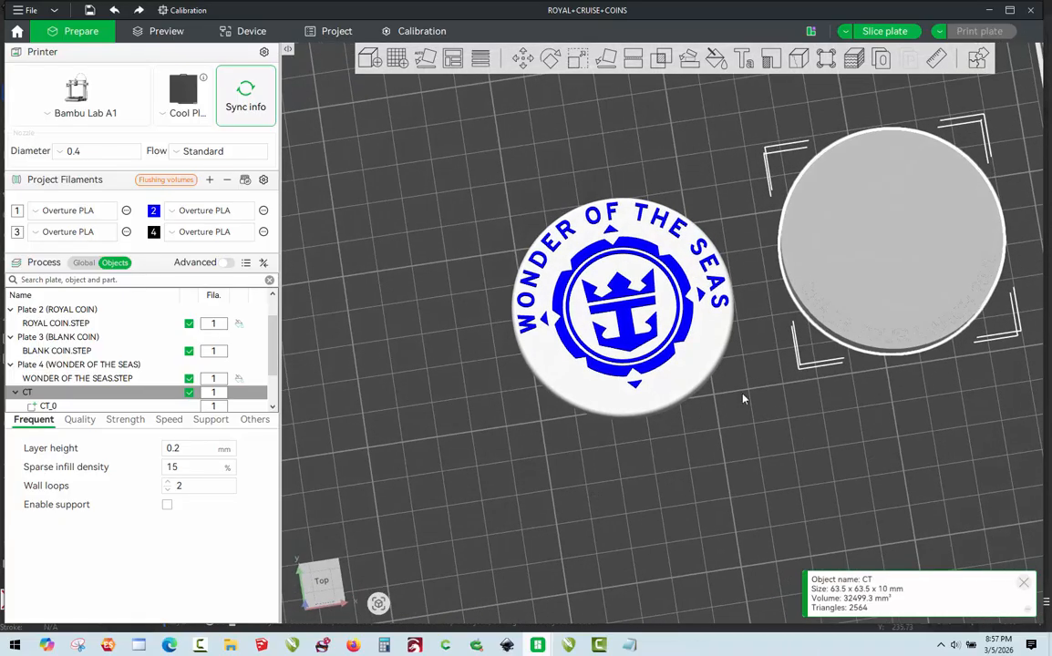
{"action": "left_click", "coordinate": [696, 386]}
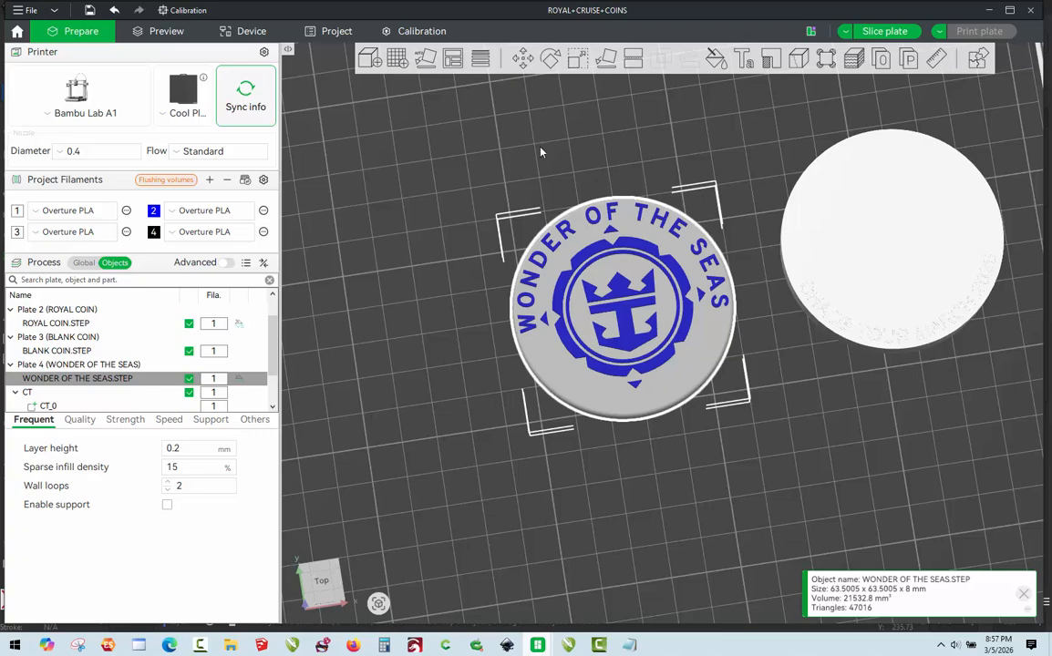
{"action": "left_click", "coordinate": [522, 58]}
{"action": "left_click", "coordinate": [648, 104]}
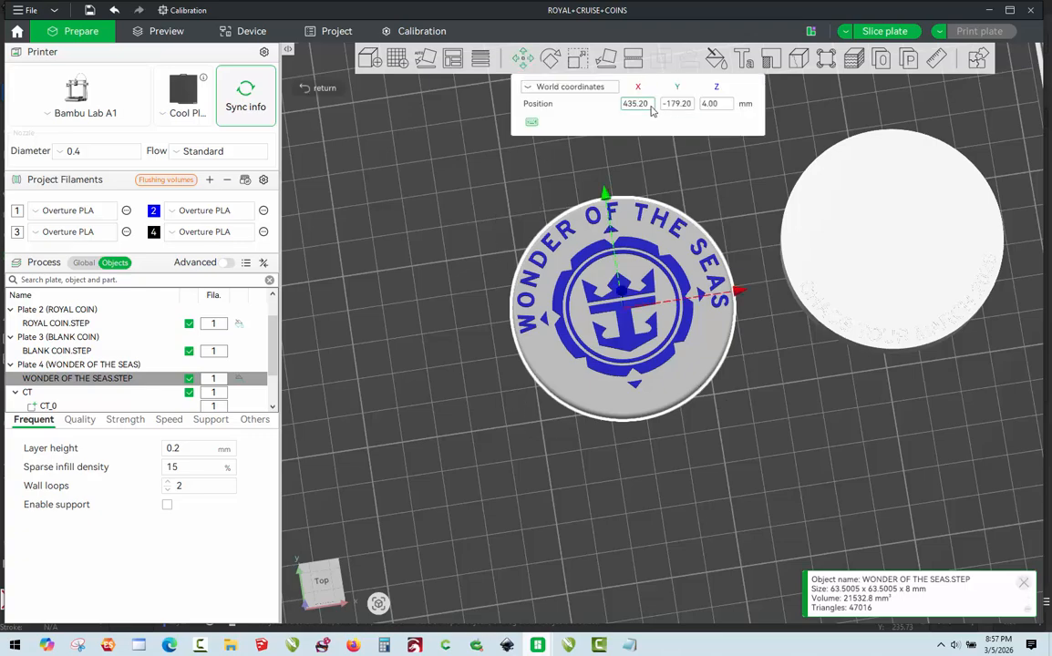
{"action": "left_click", "coordinate": [805, 219]}
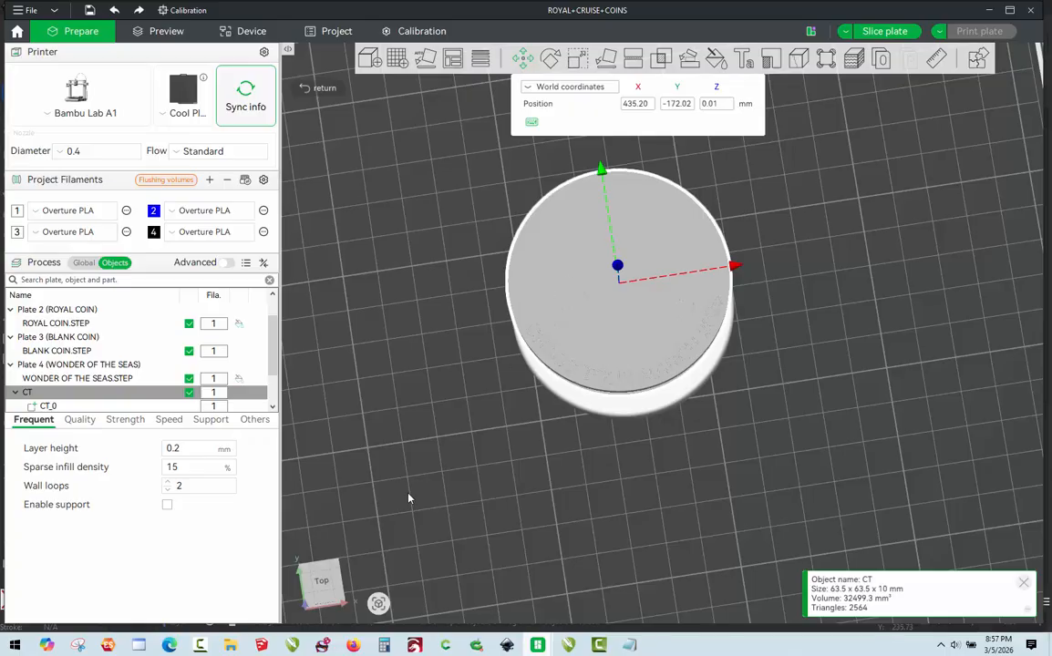
Step: Copy the coin's Y position and set the CT object's Y position to -179.20 mm, aligning it over the coin
{"action": "left_click", "coordinate": [613, 420]}
{"action": "left_click", "coordinate": [691, 104]}
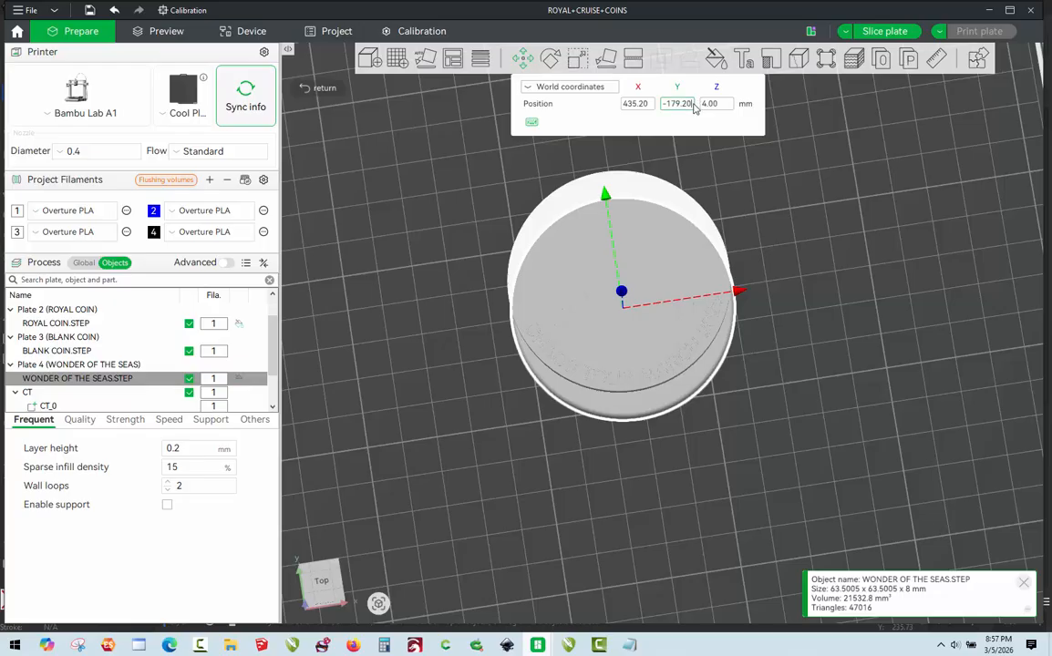
{"action": "left_click", "coordinate": [543, 216]}
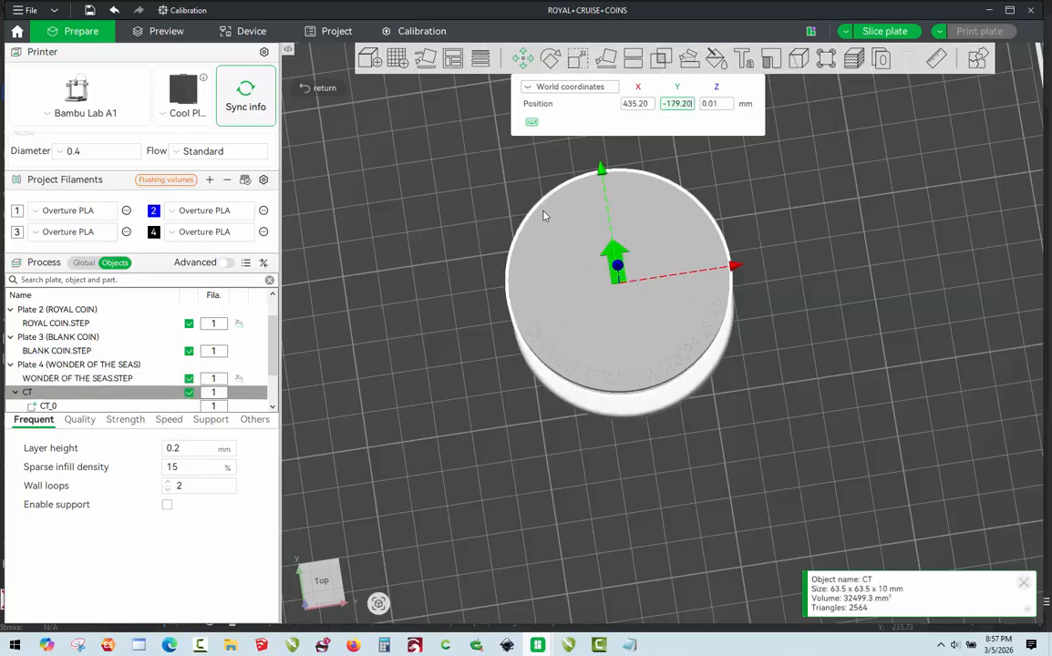
{"action": "key", "text": "Return"}
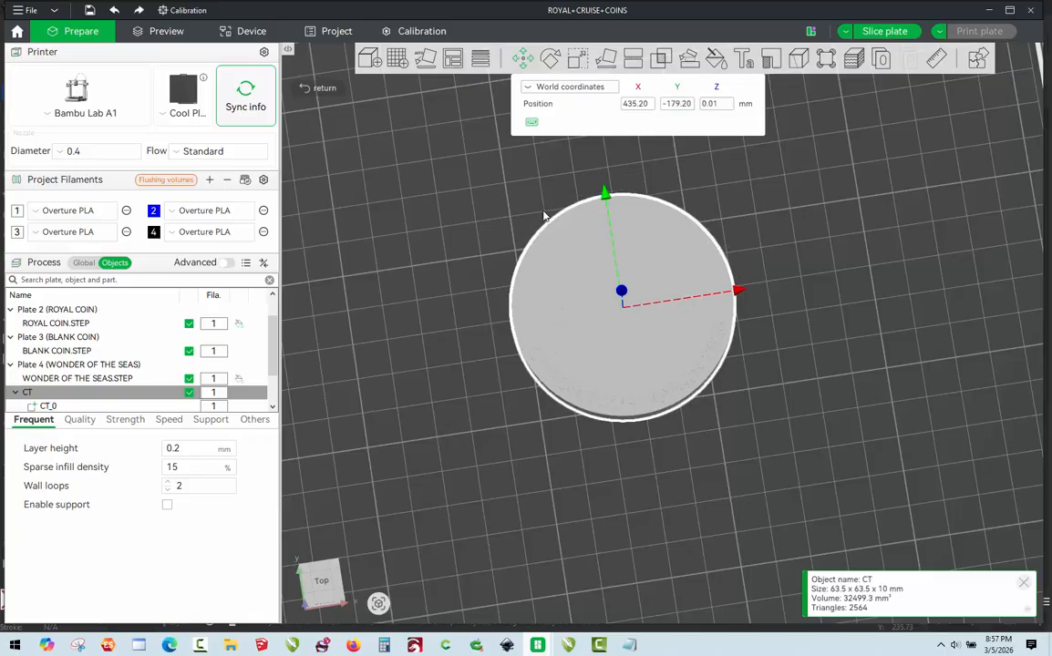
{"action": "left_click_drag", "start_coordinate": [473, 396], "coordinate": [489, 362]}
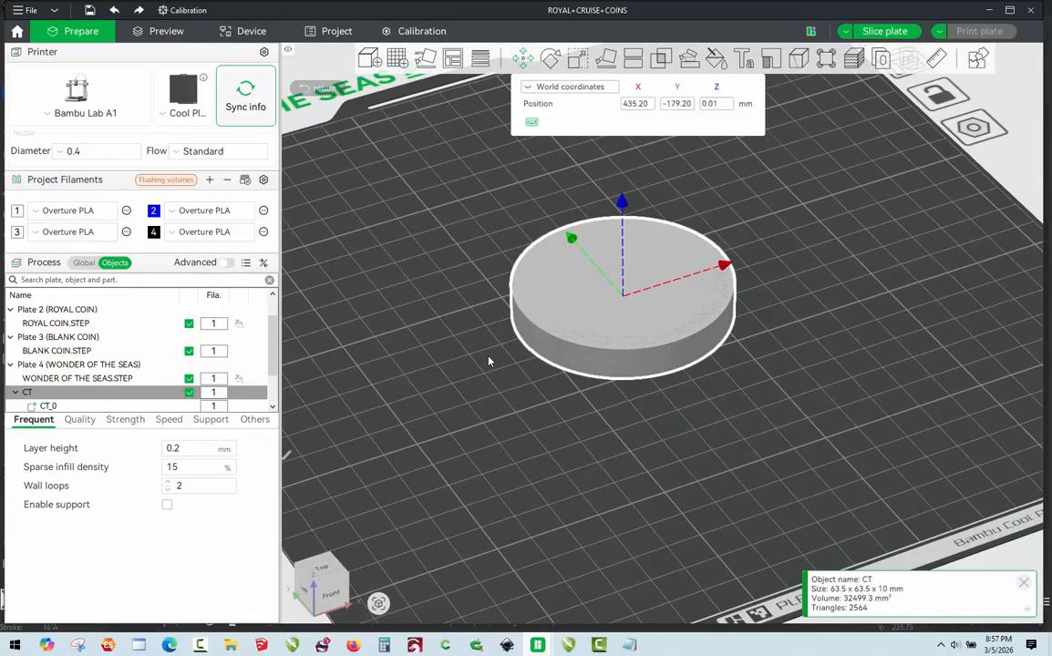
{"action": "left_click", "coordinate": [489, 363]}
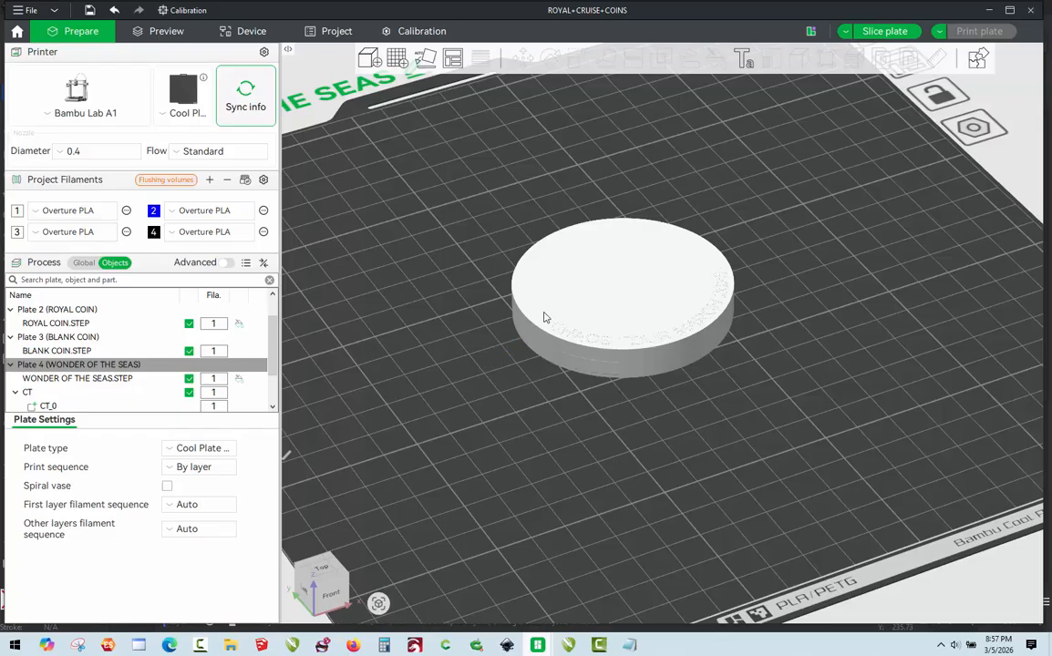
Step: Delete the disc part CT_0 from the CT object so only the lettering remains on the coin
{"action": "left_click", "coordinate": [597, 297]}
{"action": "scroll", "coordinate": [274, 353], "scroll_direction": "down", "scroll_amount": 2}
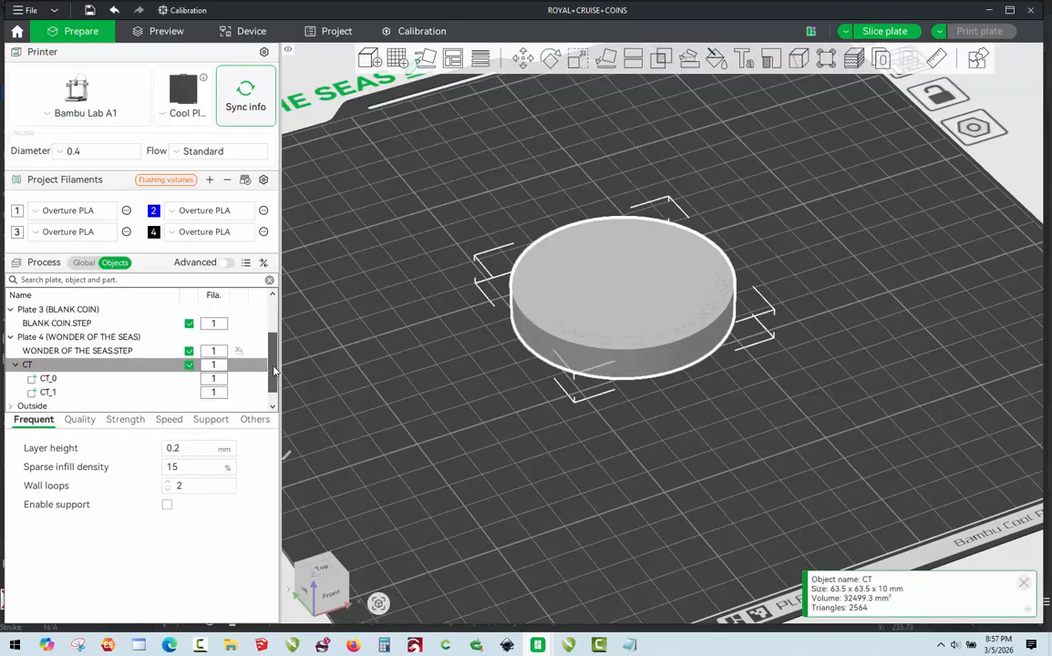
{"action": "left_click", "coordinate": [48, 365]}
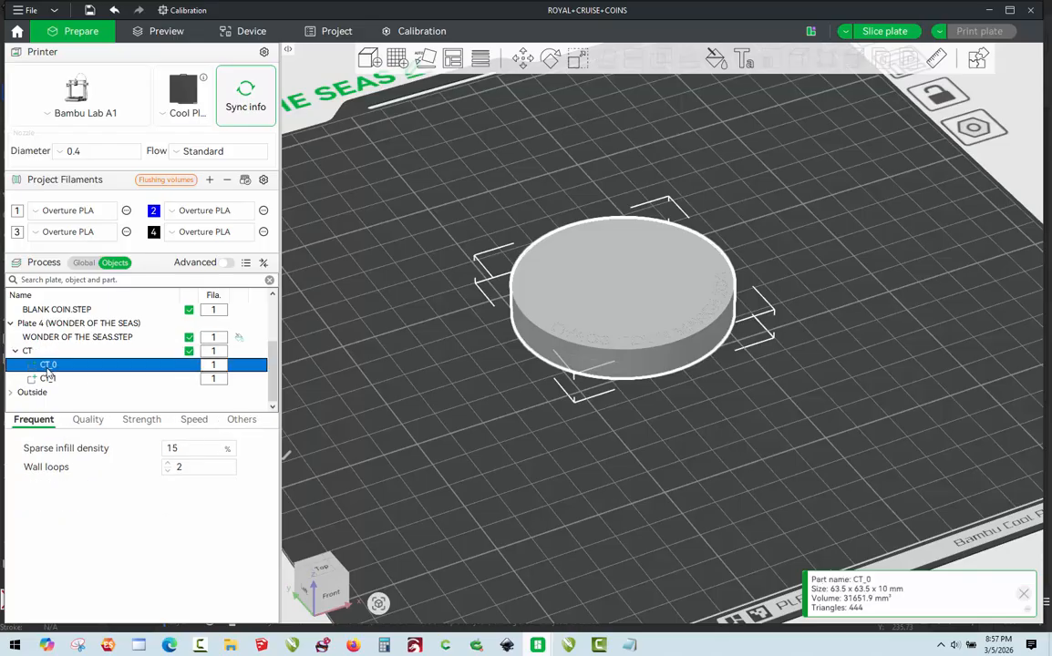
{"action": "key", "text": "Delete"}
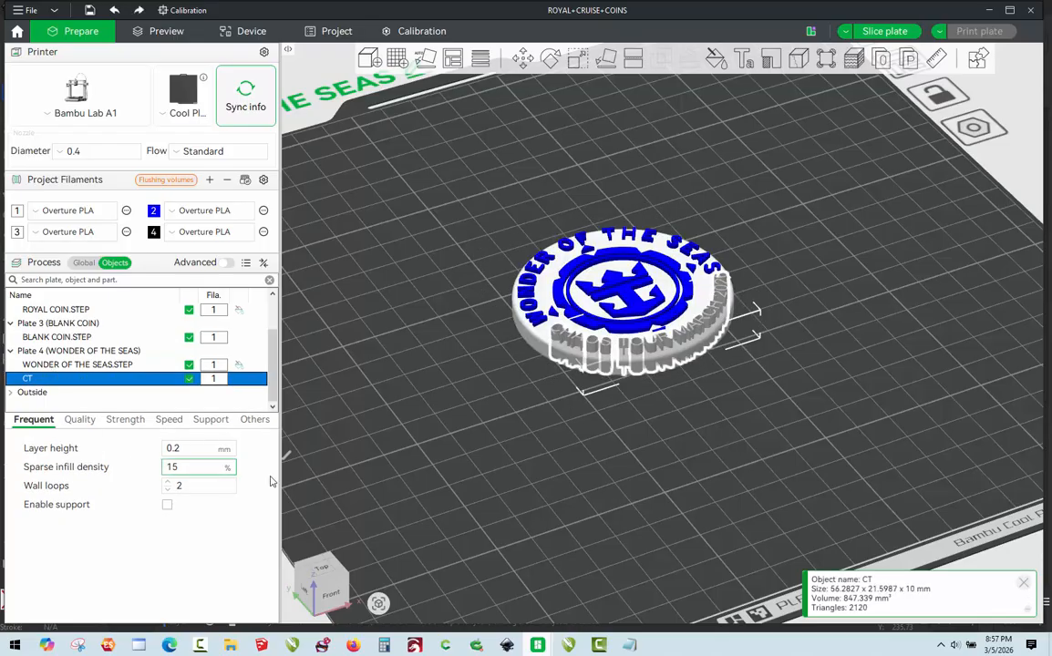
{"action": "left_click", "coordinate": [466, 467]}
{"action": "key", "text": "1"}
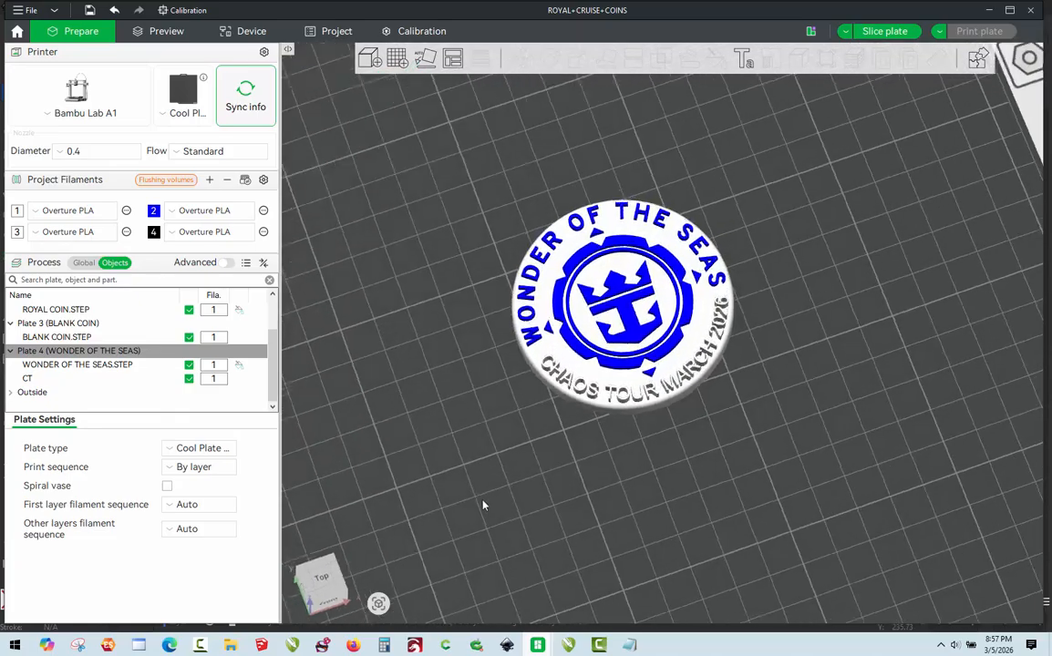
{"action": "key", "text": "0"}
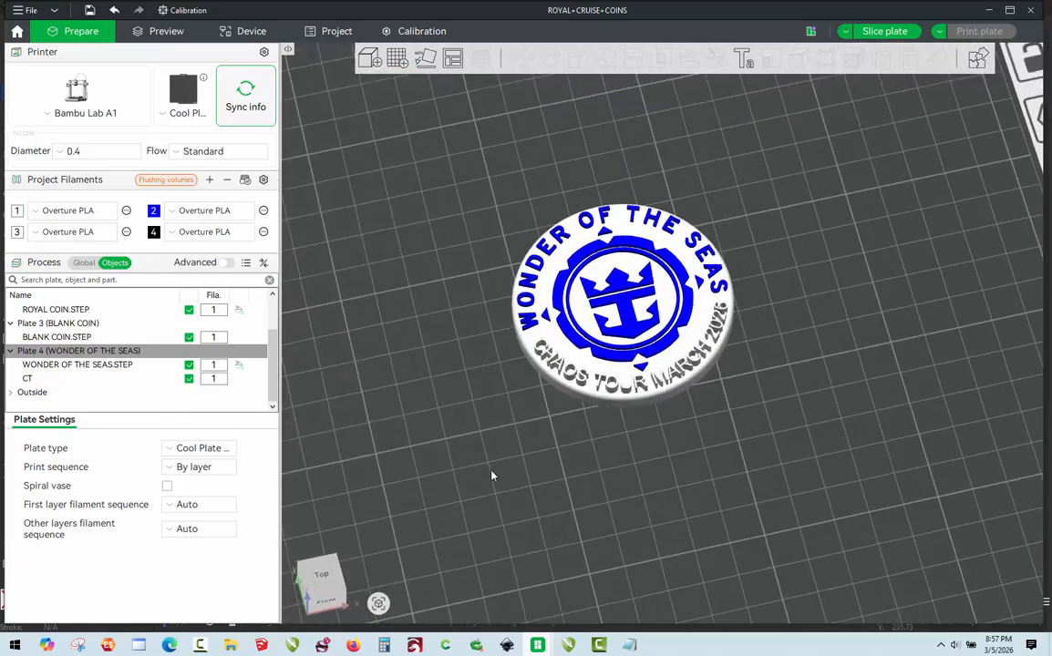
Step: Scale the CT lettering to a Z size of 1 mm, leaving its X and Y sizes as they are
{"action": "scroll", "coordinate": [796, 440], "scroll_direction": "up", "scroll_amount": 5}
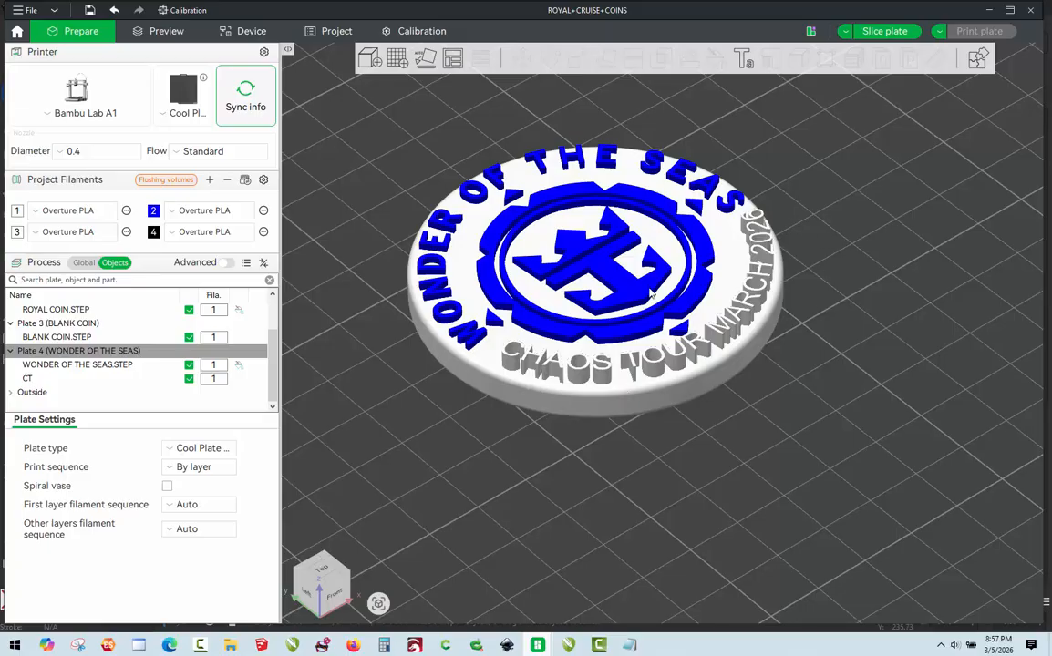
{"action": "left_click", "coordinate": [95, 381]}
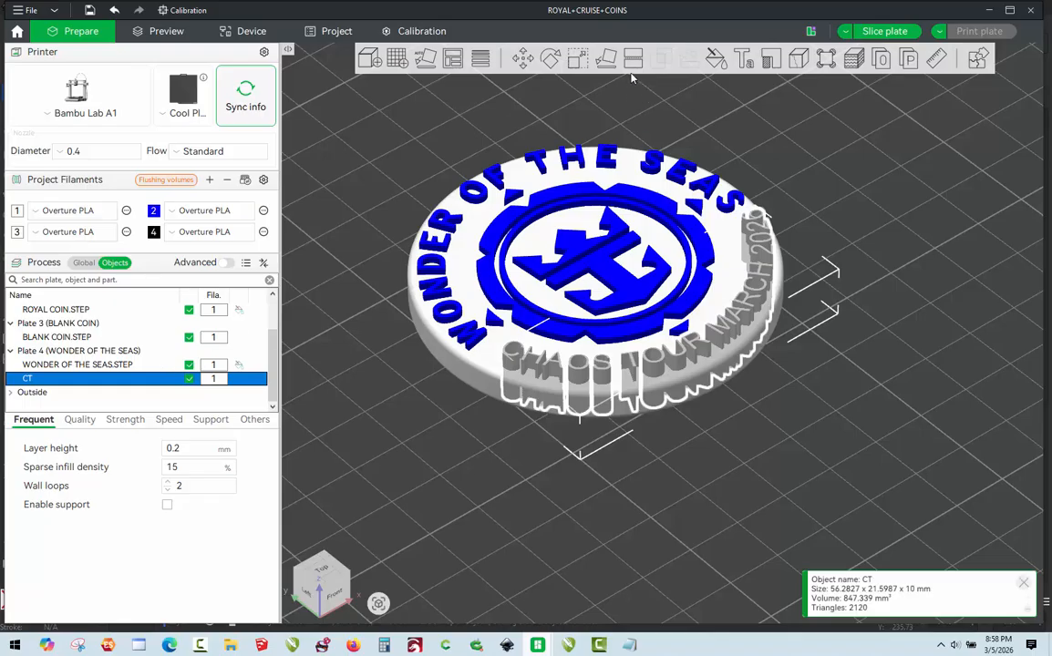
{"action": "left_click", "coordinate": [577, 59]}
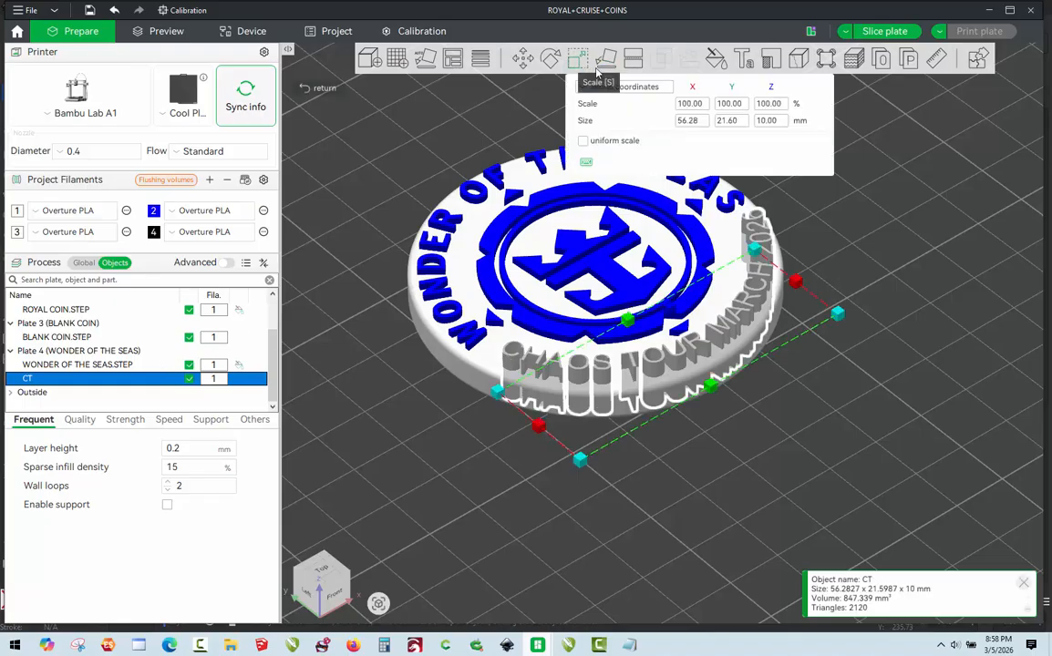
{"action": "left_click", "coordinate": [783, 120]}
{"action": "type", "text": "1"}
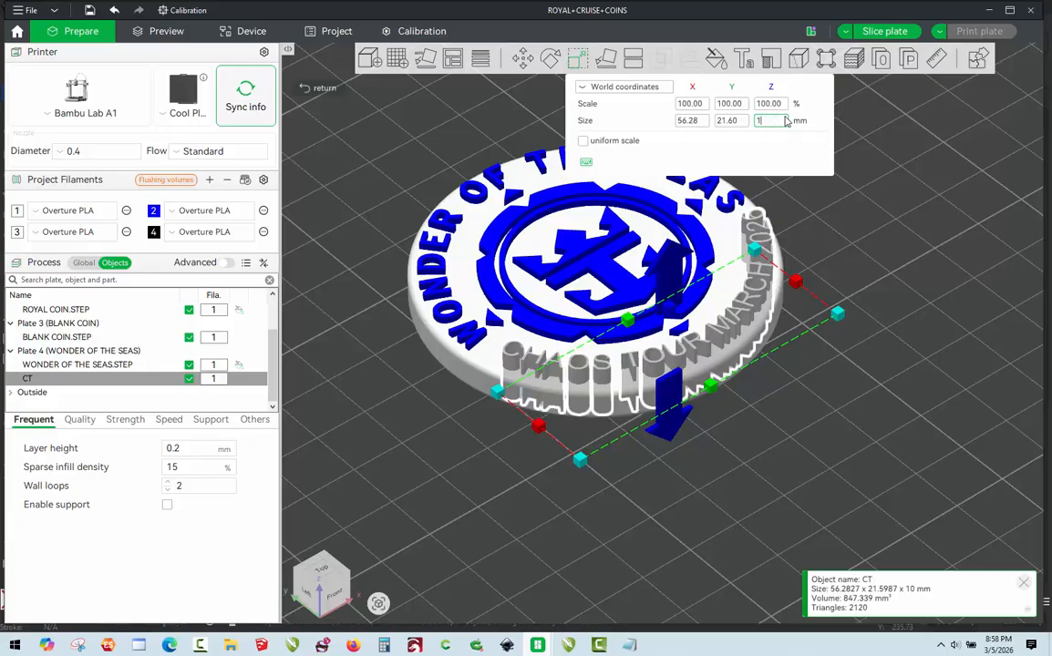
{"action": "key", "text": "Return"}
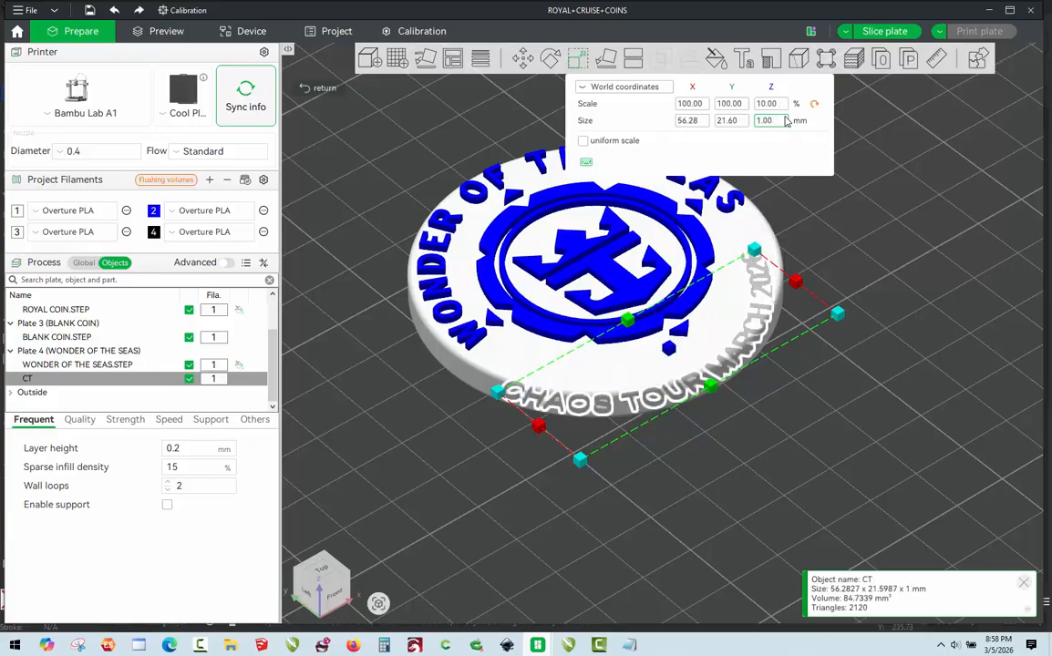
{"action": "left_click", "coordinate": [868, 351]}
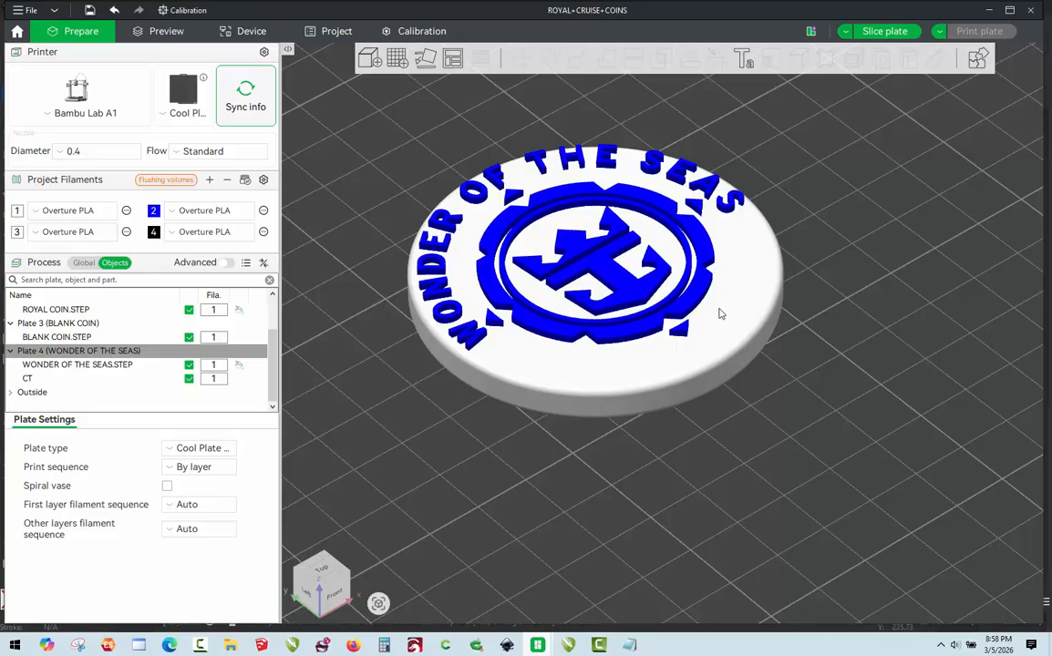
Step: Measure the height of a vertical edge on the letter E in SEAS on the WONDER OF THE SEAS coin
{"action": "left_click", "coordinate": [654, 275]}
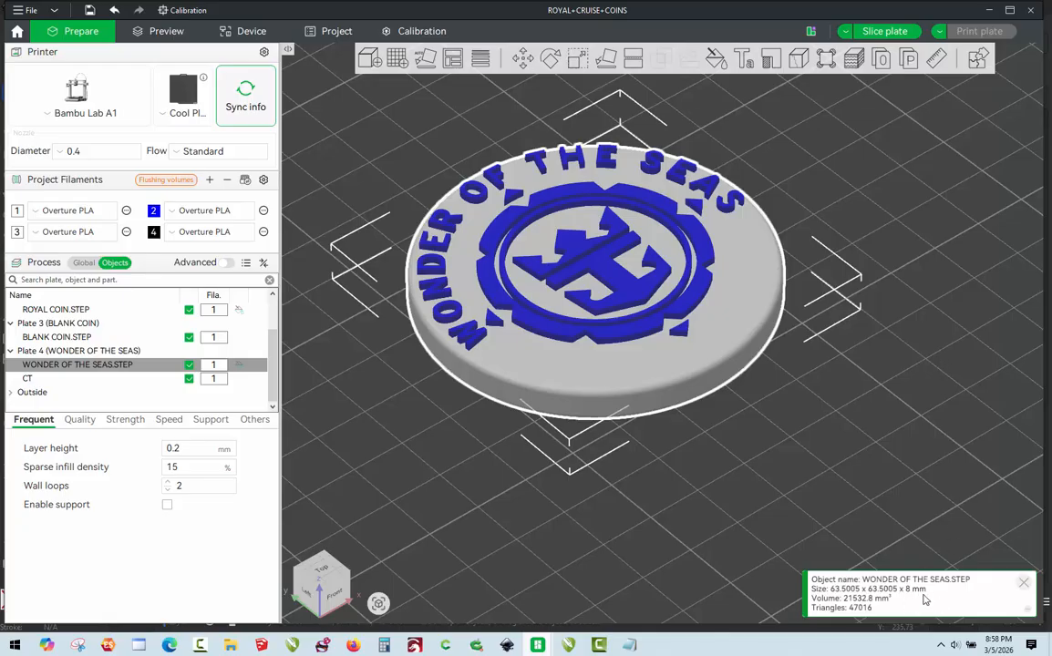
{"action": "left_click", "coordinate": [811, 474]}
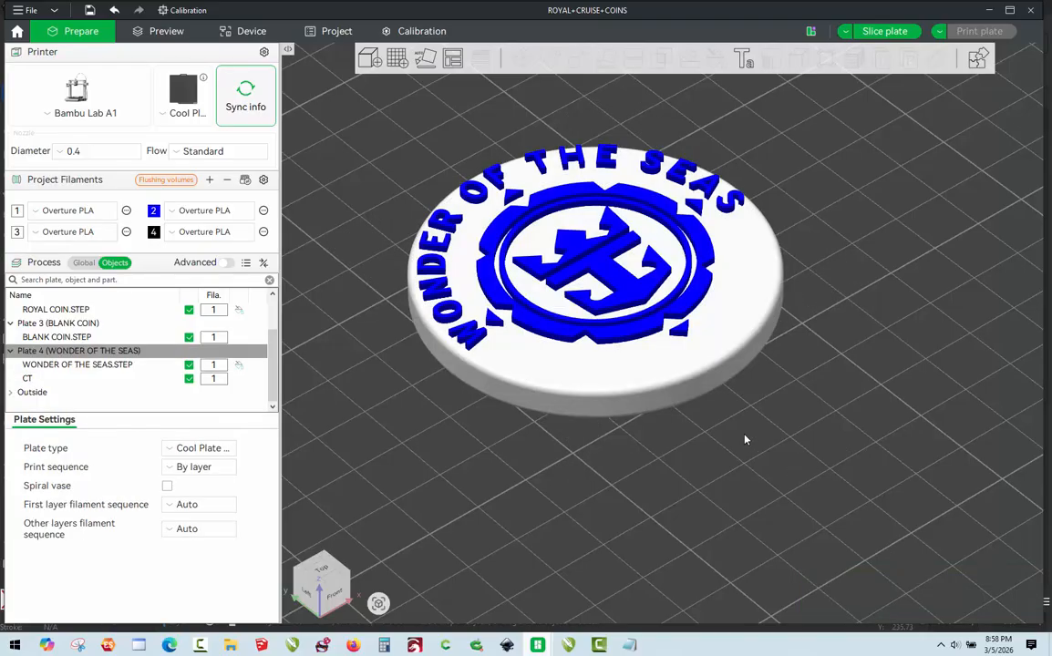
{"action": "left_click_drag", "start_coordinate": [729, 439], "coordinate": [713, 432]}
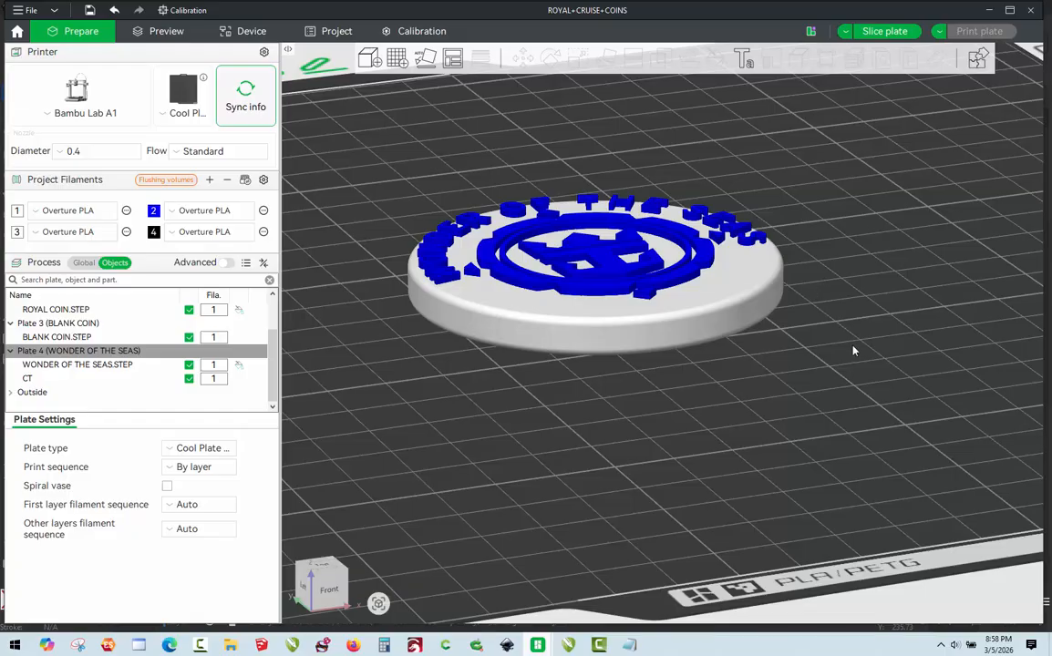
{"action": "left_click_drag", "start_coordinate": [855, 348], "coordinate": [855, 366]}
{"action": "scroll", "coordinate": [772, 215], "scroll_direction": "up", "scroll_amount": 3}
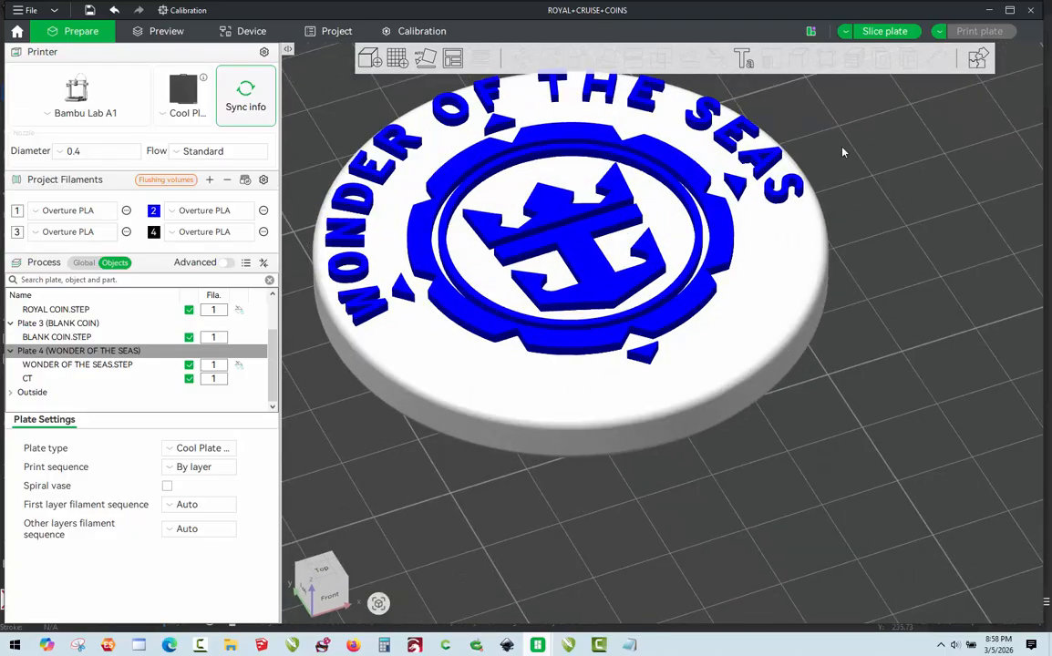
{"action": "scroll", "coordinate": [837, 308], "scroll_direction": "up", "scroll_amount": 5}
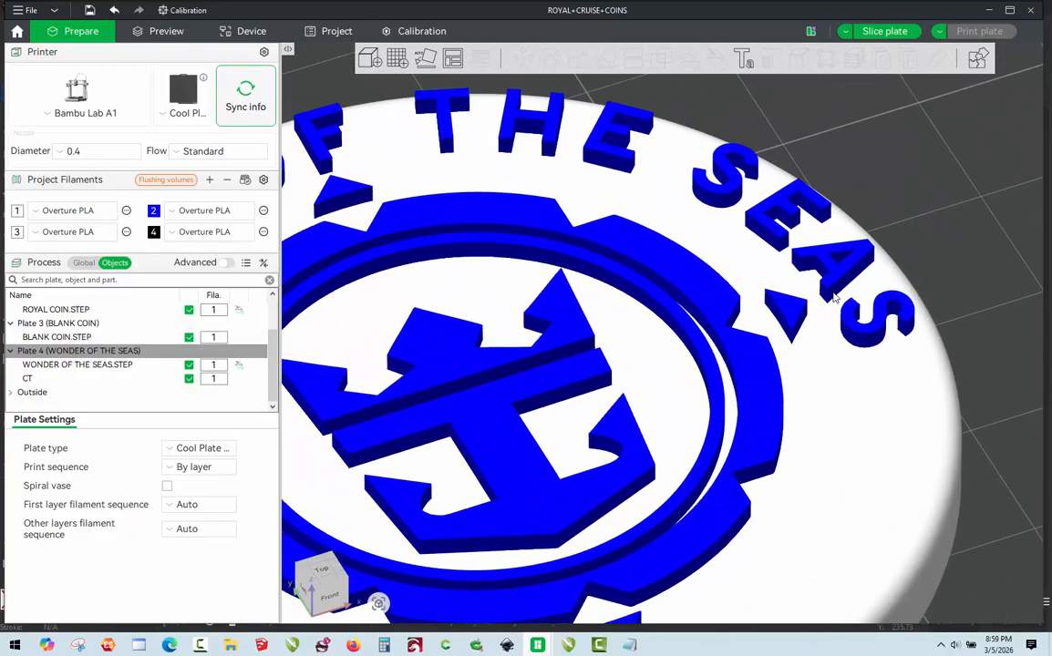
{"action": "left_click", "coordinate": [838, 278]}
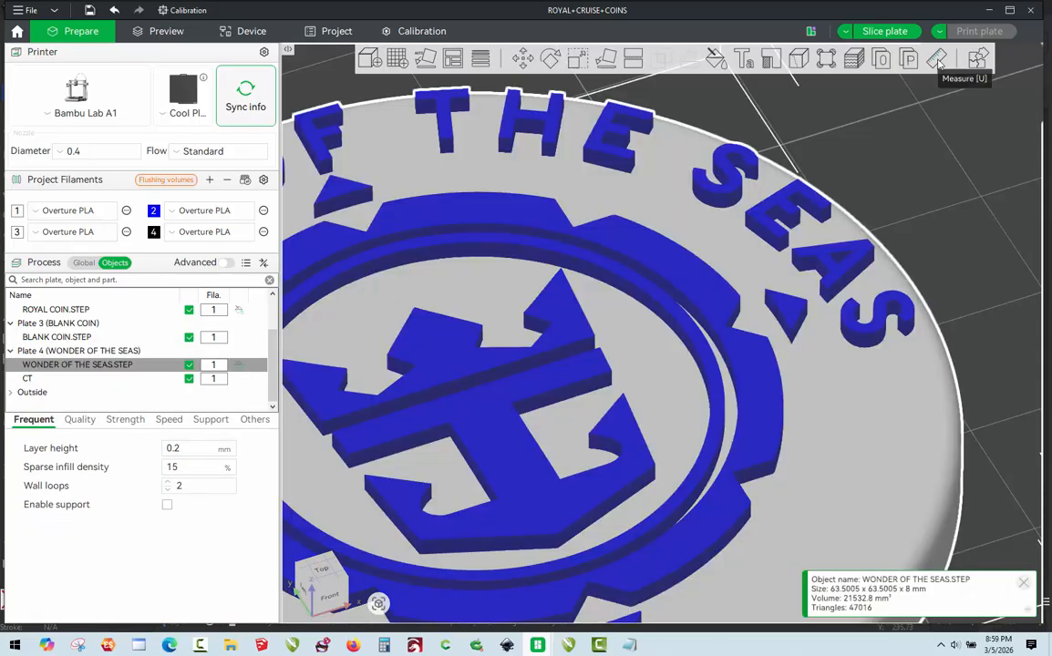
{"action": "left_click", "coordinate": [936, 60]}
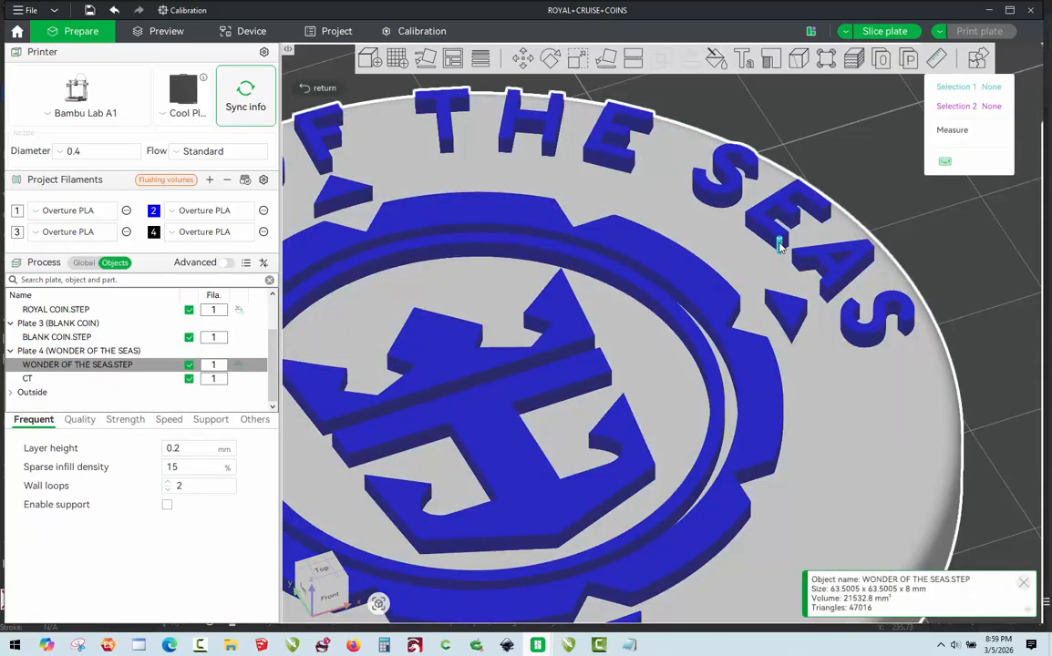
{"action": "left_click", "coordinate": [780, 244]}
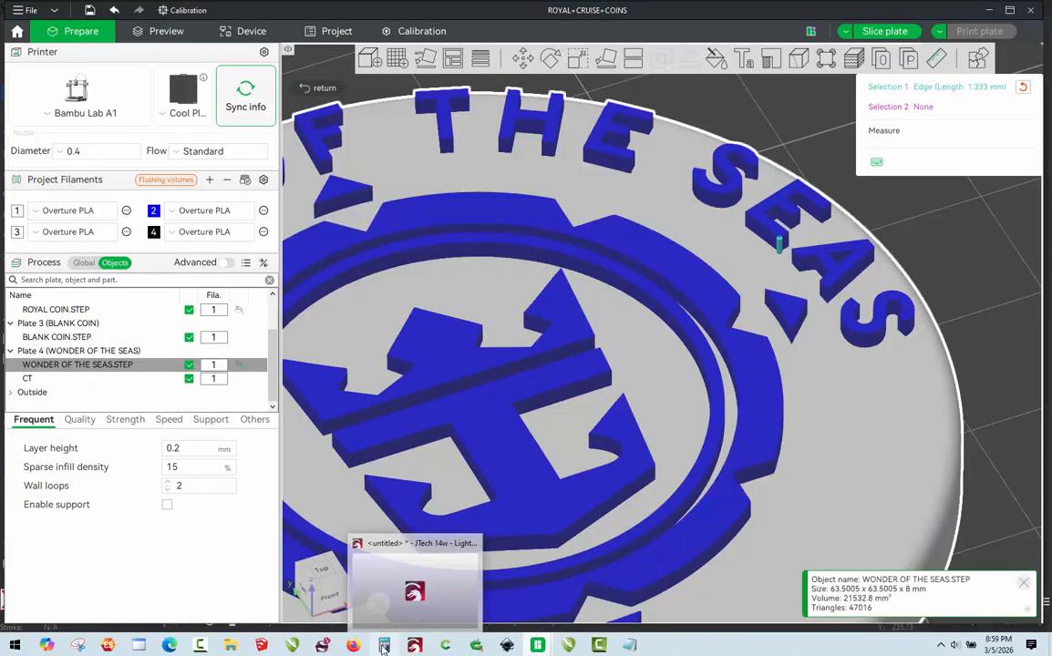
Step: Switch to Calculator, subtract the 1.333 mm letter height from the 8 mm coin height, and exit the measurement
{"action": "left_click", "coordinate": [383, 645]}
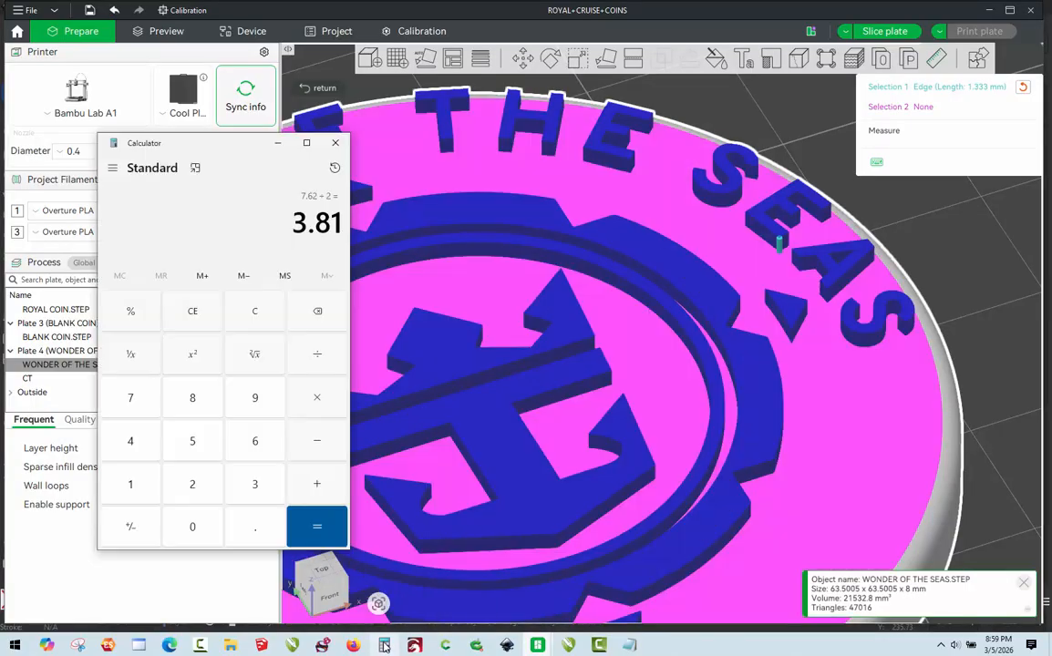
{"action": "left_click", "coordinate": [258, 312]}
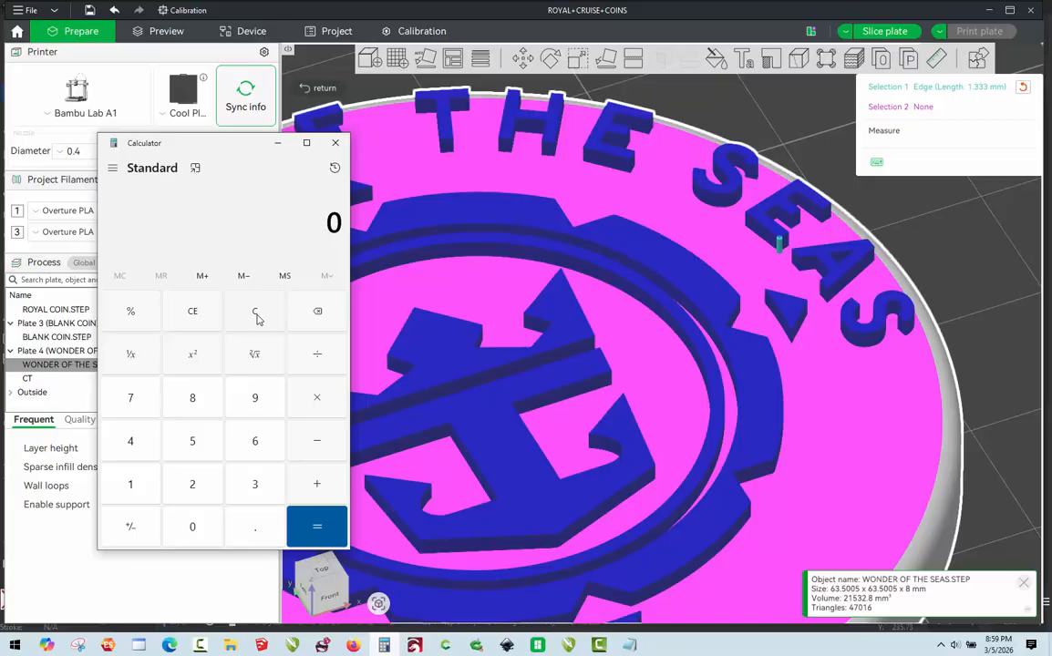
{"action": "left_click", "coordinate": [195, 408]}
{"action": "left_click", "coordinate": [317, 442]}
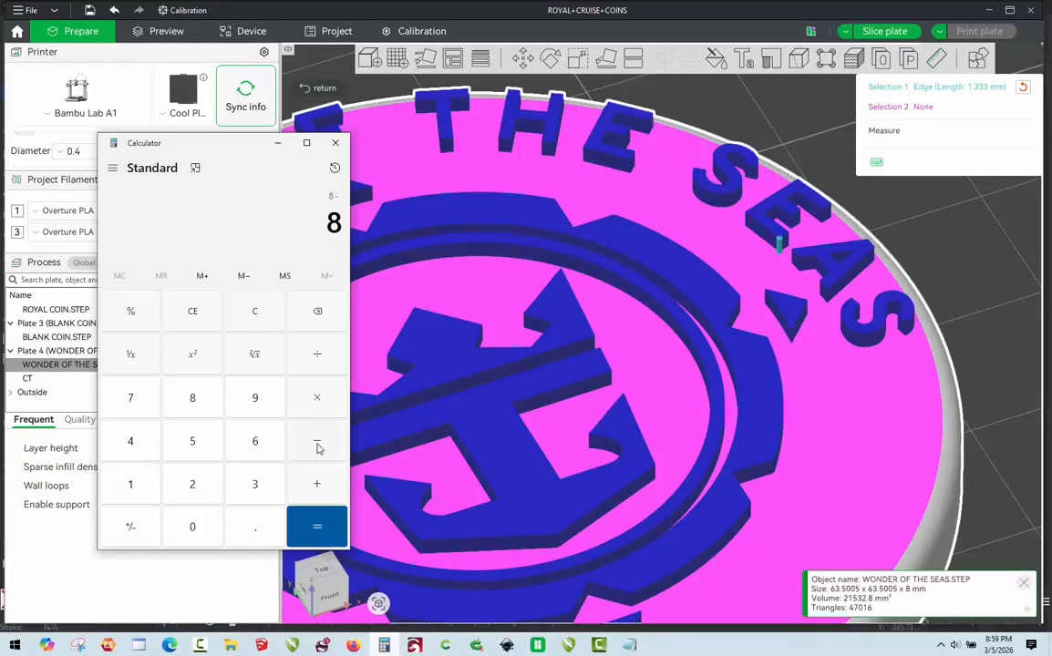
{"action": "left_click", "coordinate": [130, 484]}
{"action": "left_click", "coordinate": [254, 527]}
{"action": "left_click", "coordinate": [261, 492]}
{"action": "left_click", "coordinate": [261, 494]}
{"action": "left_click", "coordinate": [262, 496]}
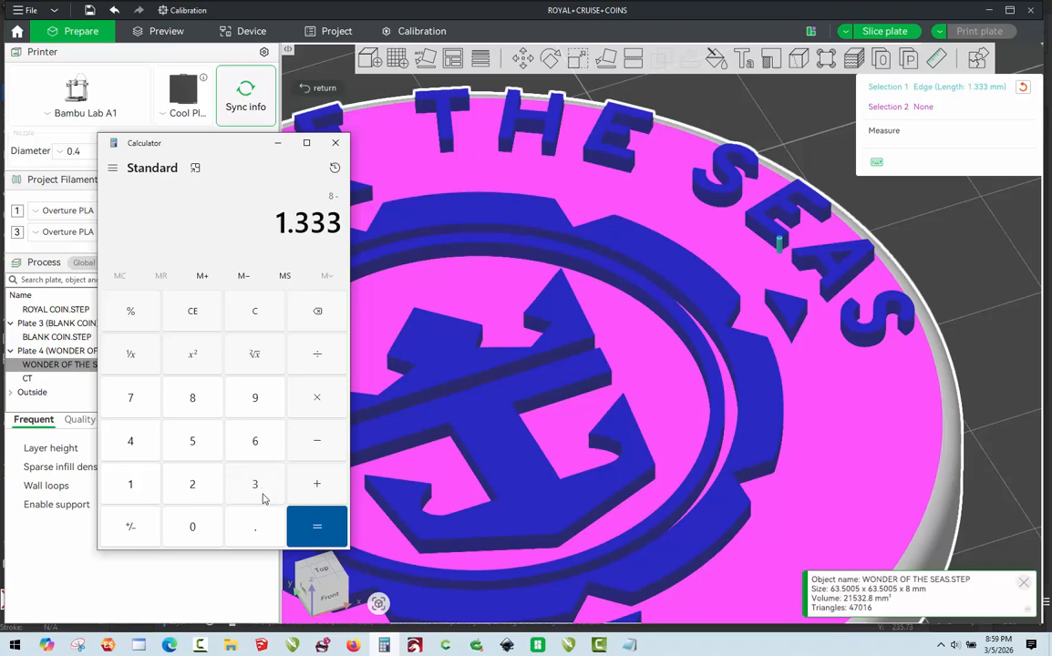
{"action": "left_click", "coordinate": [311, 538]}
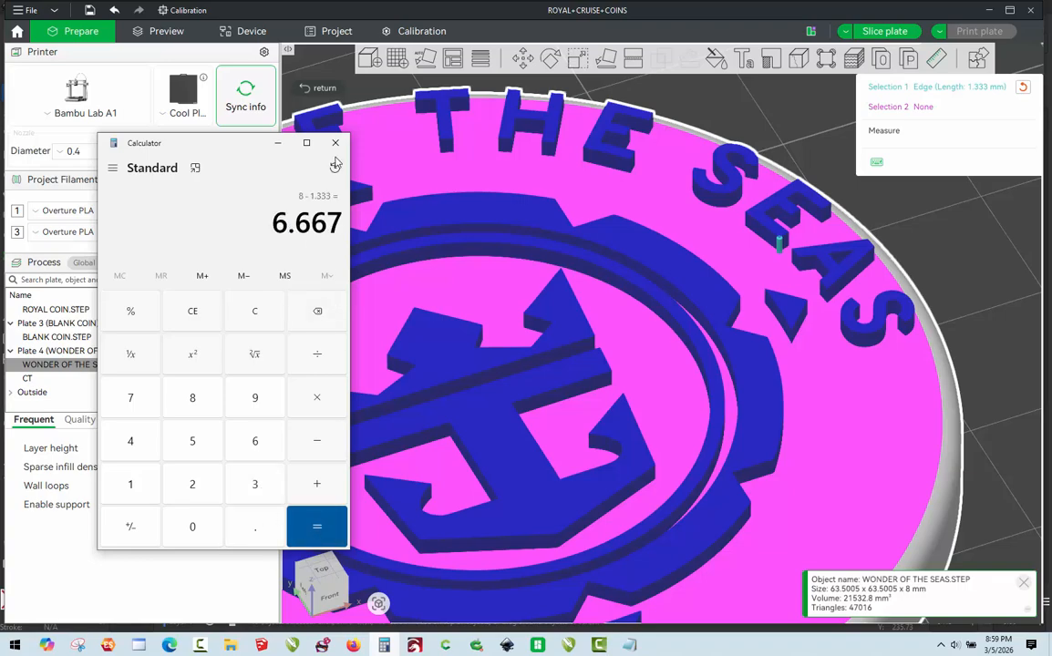
{"action": "left_click", "coordinate": [334, 143]}
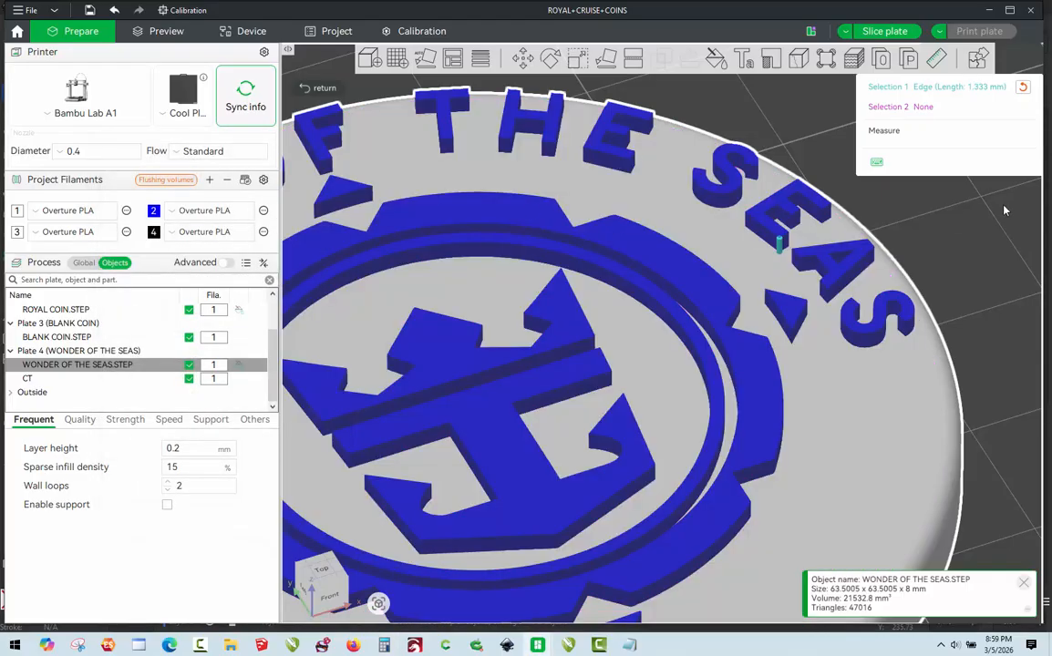
{"action": "key", "text": "Escape"}
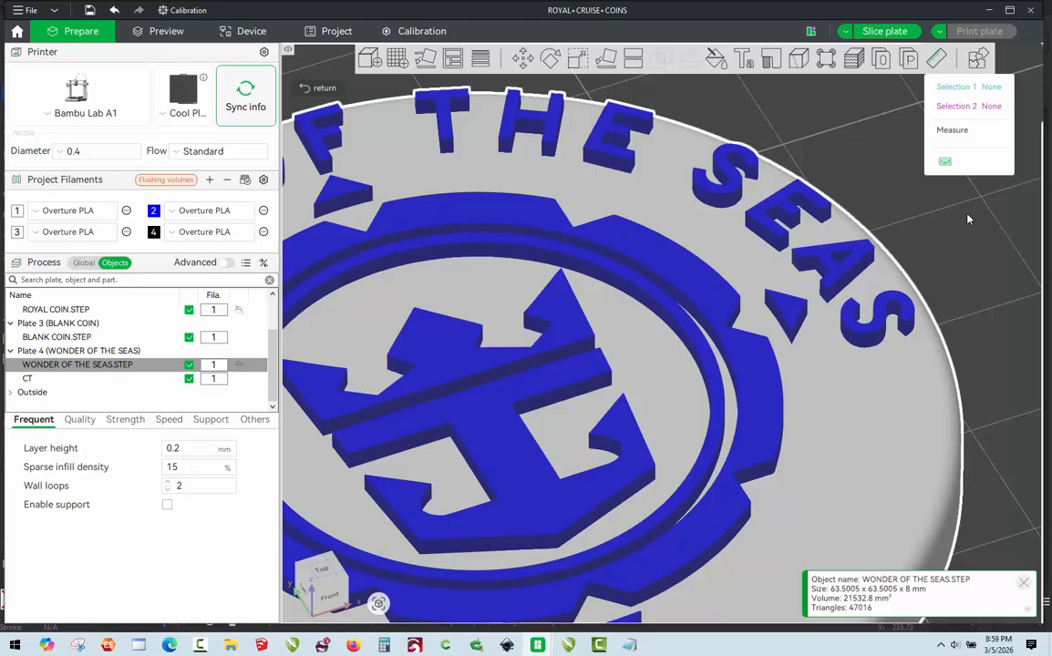
{"action": "key", "text": "Escape"}
{"action": "left_click", "coordinate": [969, 220]}
Step: Add 0.5 to 6.67 in Calculator to work out the Z position for the center of the 1 mm thick lettering
{"action": "scroll", "coordinate": [898, 235], "scroll_direction": "down", "scroll_amount": 9}
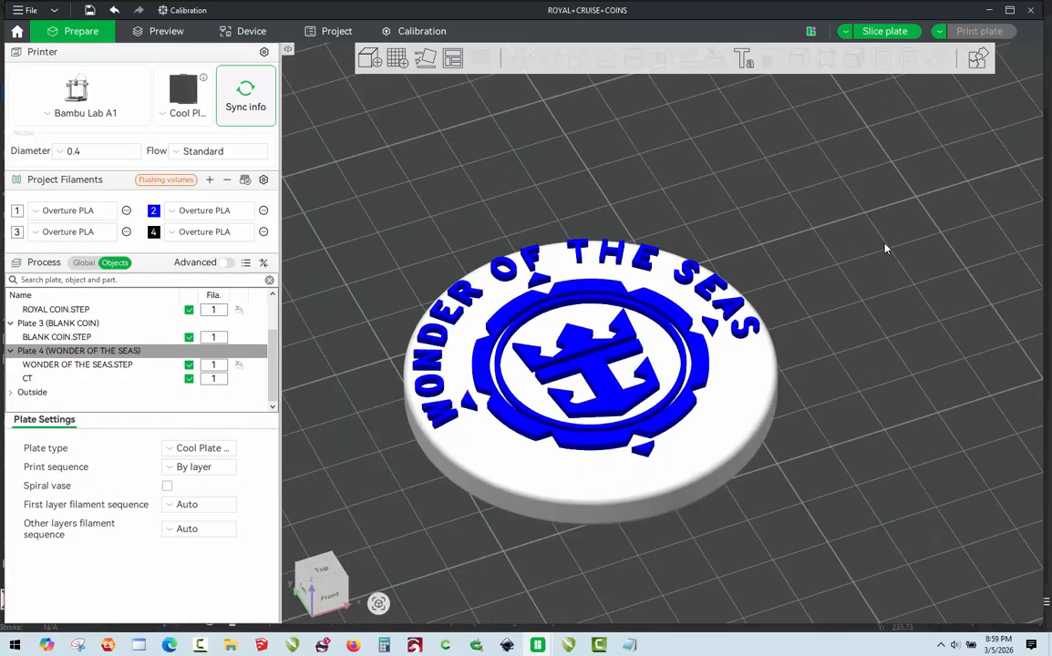
{"action": "scroll", "coordinate": [619, 577], "scroll_direction": "up", "scroll_amount": 2}
{"action": "right_click_drag", "start_coordinate": [482, 545], "coordinate": [563, 458]}
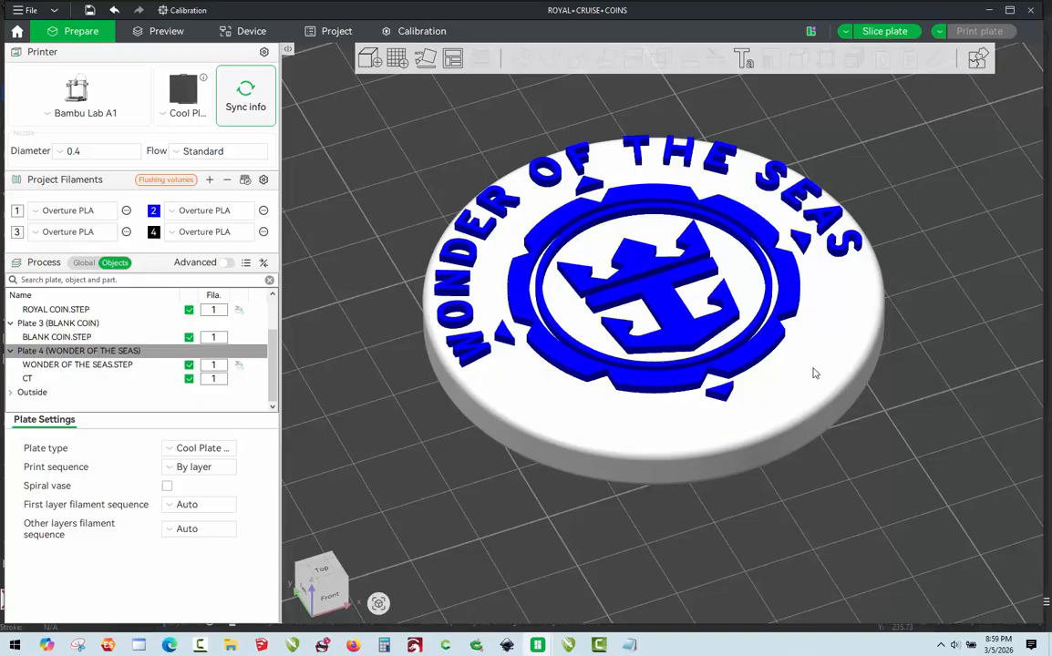
{"action": "left_click", "coordinate": [385, 645]}
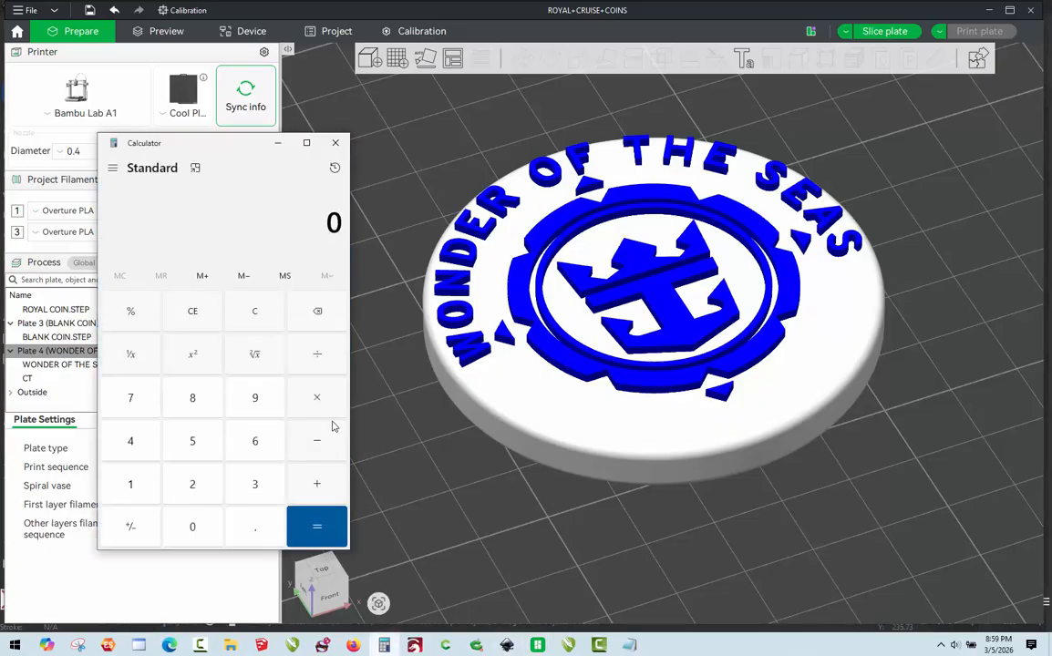
{"action": "left_click", "coordinate": [256, 443]}
{"action": "left_click", "coordinate": [256, 529]}
{"action": "left_click", "coordinate": [255, 441]}
{"action": "left_click", "coordinate": [145, 406]}
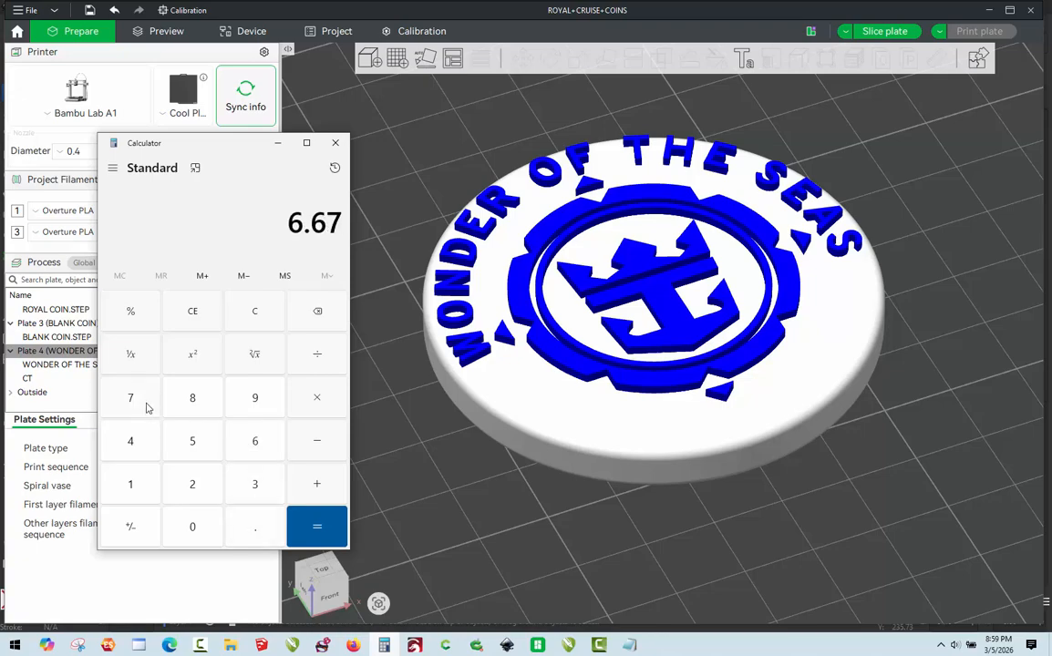
{"action": "left_click", "coordinate": [321, 484]}
{"action": "left_click", "coordinate": [255, 524]}
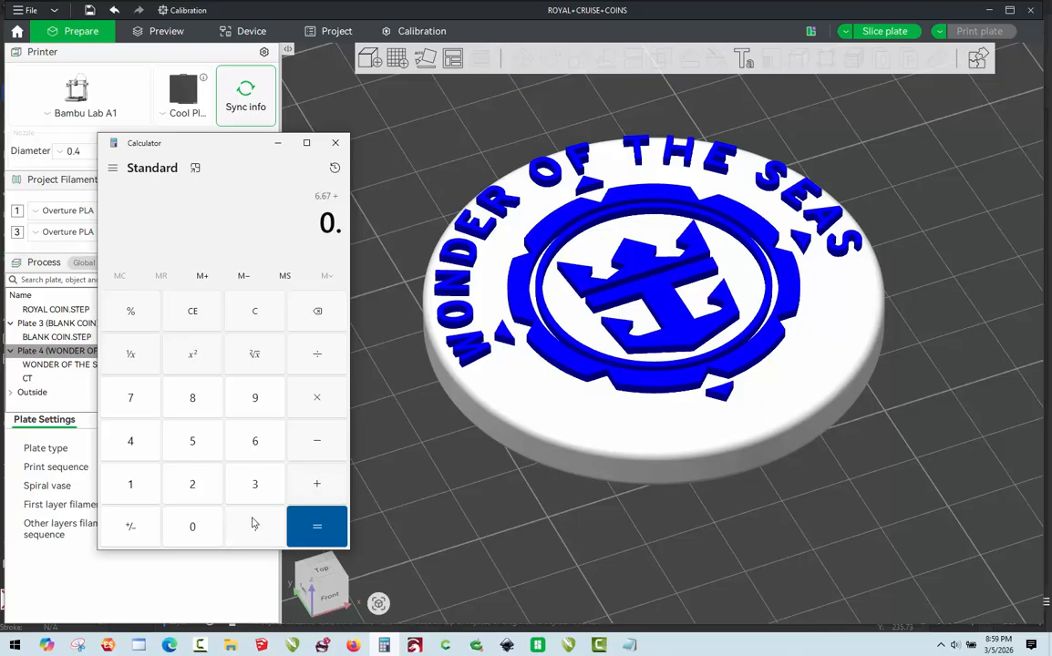
{"action": "left_click", "coordinate": [195, 441]}
{"action": "left_click", "coordinate": [303, 522]}
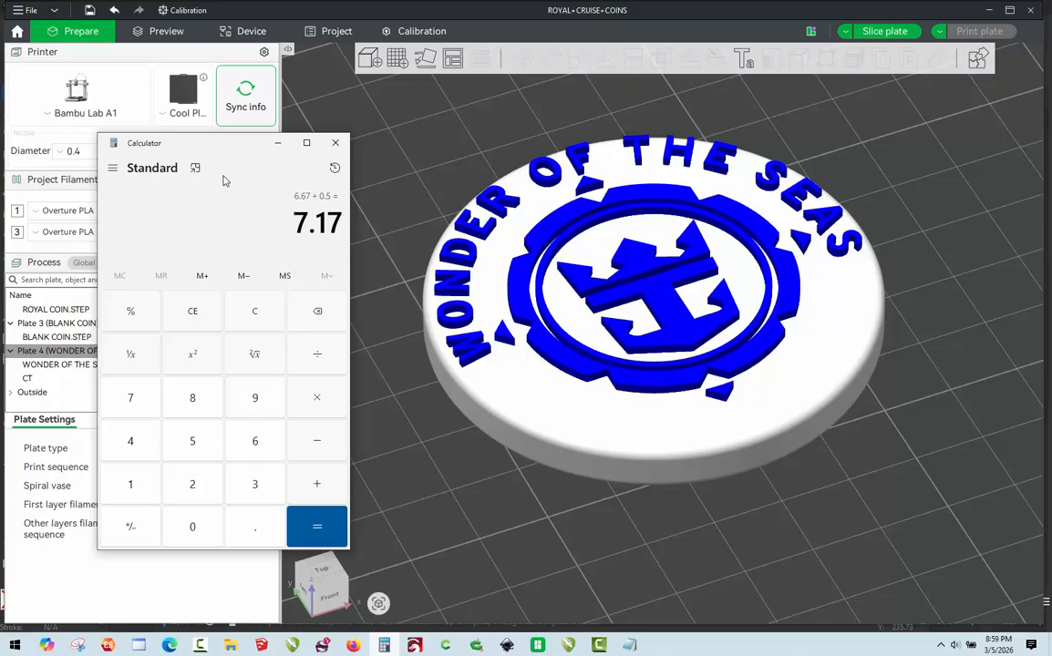
{"action": "left_click", "coordinate": [277, 142]}
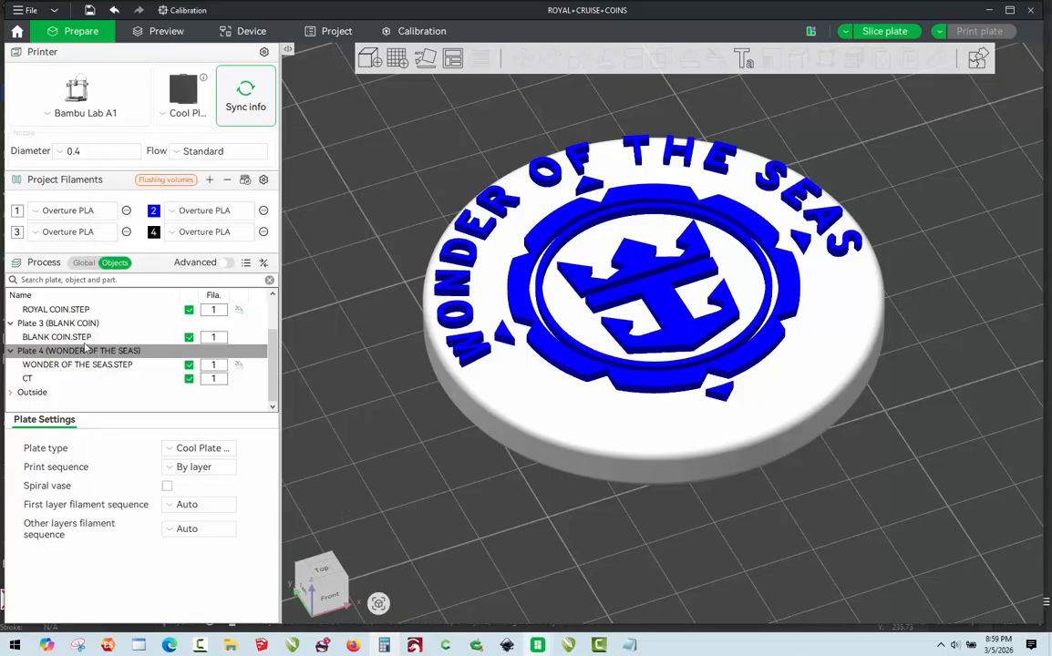
Step: Merge the CT lettering and the WONDER OF THE SEAS coin on plate 4 into one assembly
{"action": "left_click", "coordinate": [27, 379]}
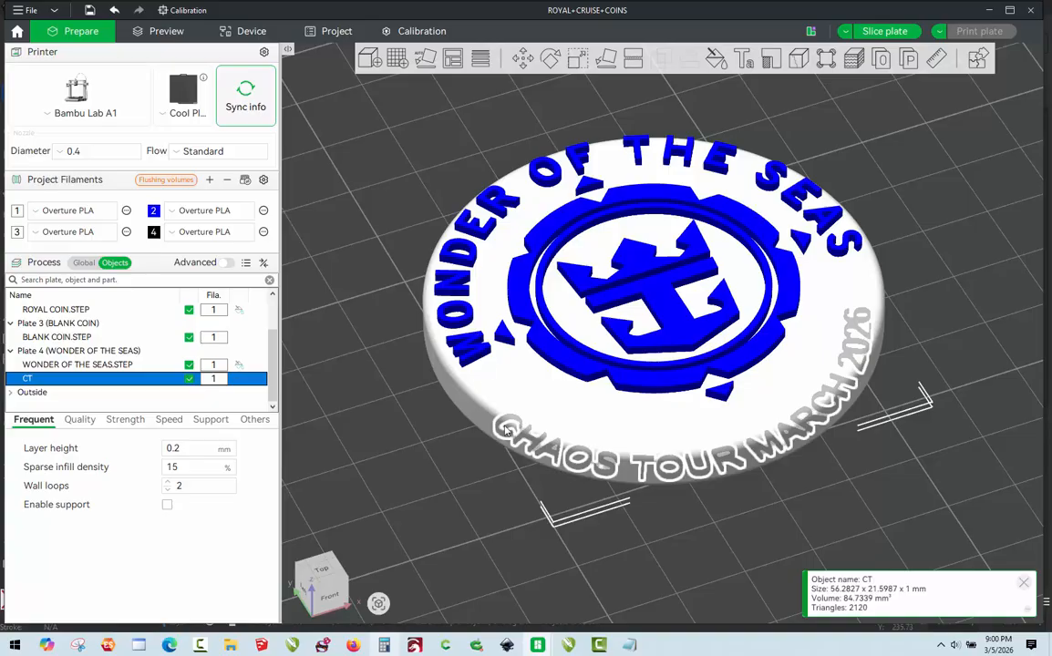
{"action": "left_click", "coordinate": [478, 377], "text": "ctrl"}
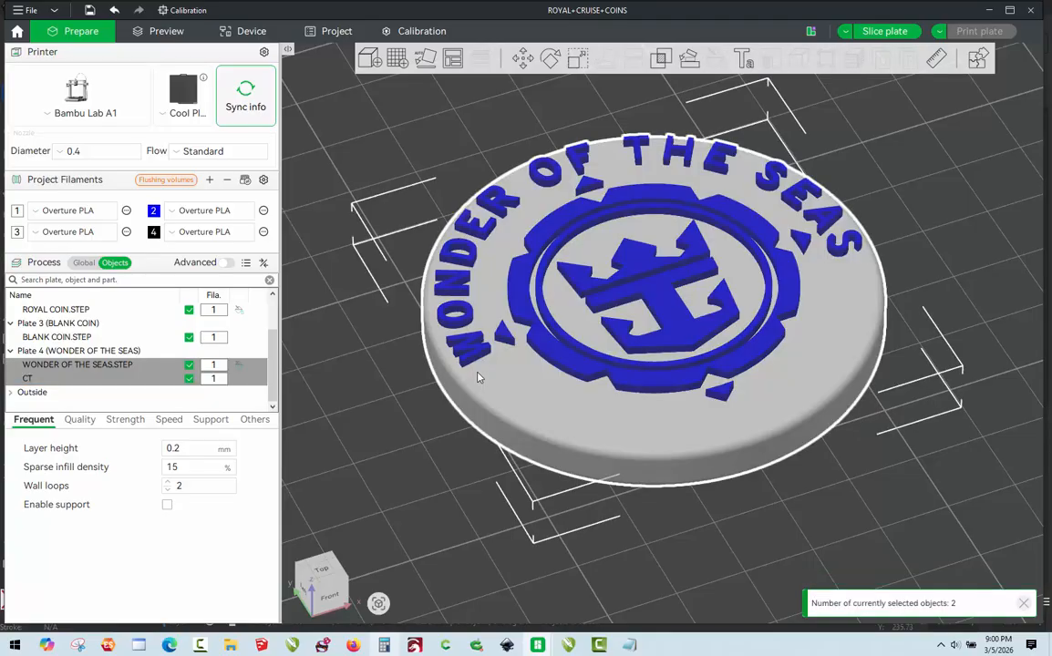
{"action": "right_click", "coordinate": [91, 370]}
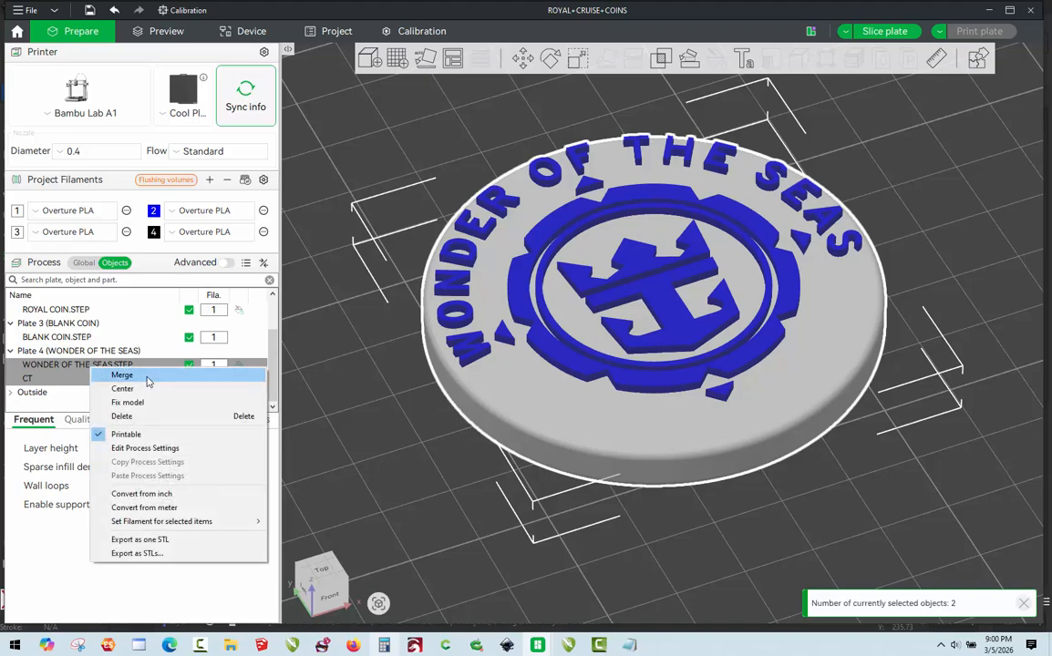
{"action": "left_click", "coordinate": [122, 375]}
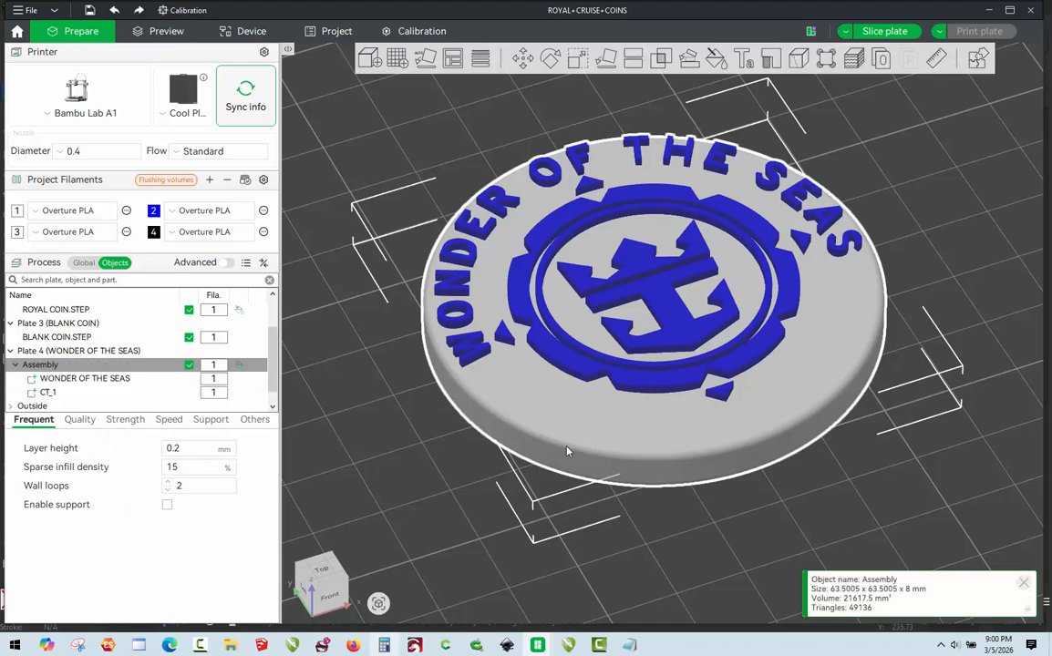
Step: Set the CT_1 lettering part's Z position to 7.17 mm in world coordinates, raising it to the coin's face
{"action": "left_click", "coordinate": [75, 397]}
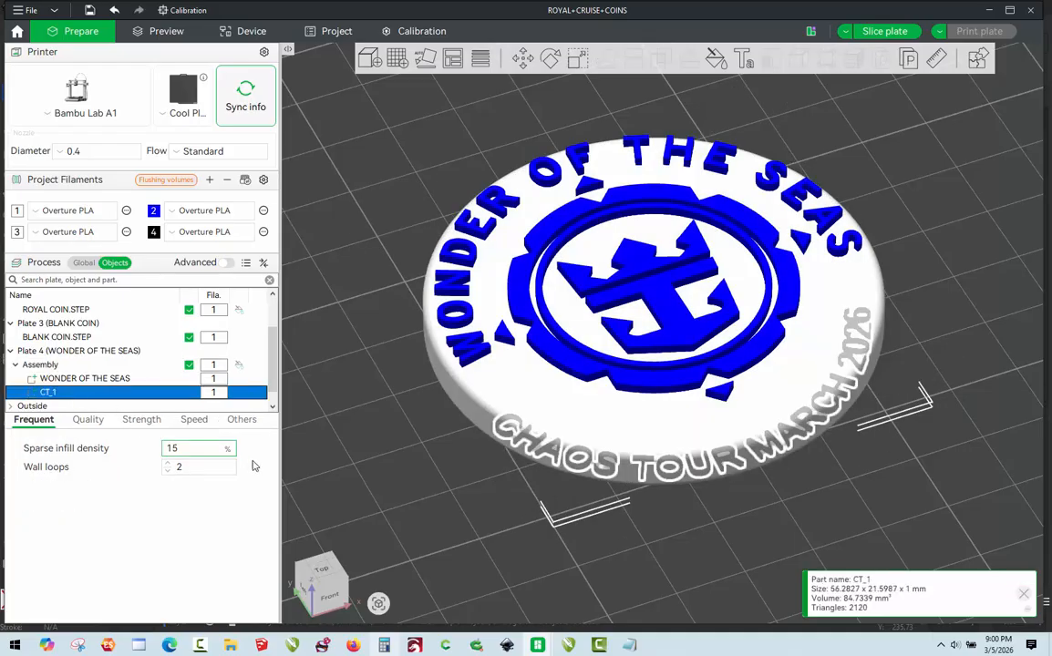
{"action": "left_click", "coordinate": [523, 58]}
{"action": "left_click", "coordinate": [575, 88]}
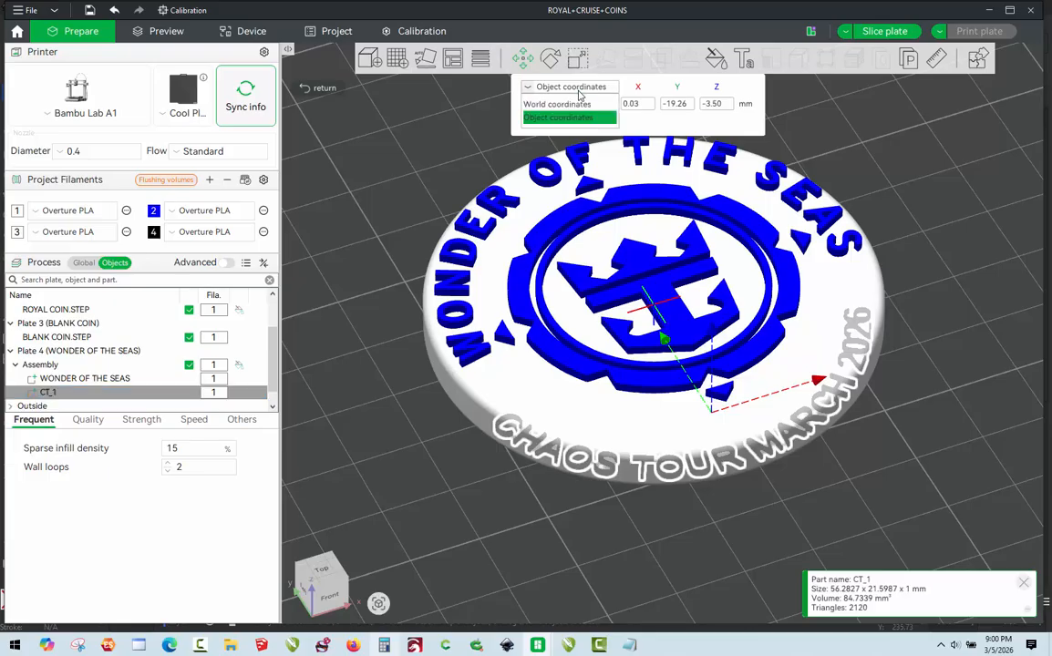
{"action": "left_click", "coordinate": [547, 112]}
{"action": "left_click", "coordinate": [718, 107]}
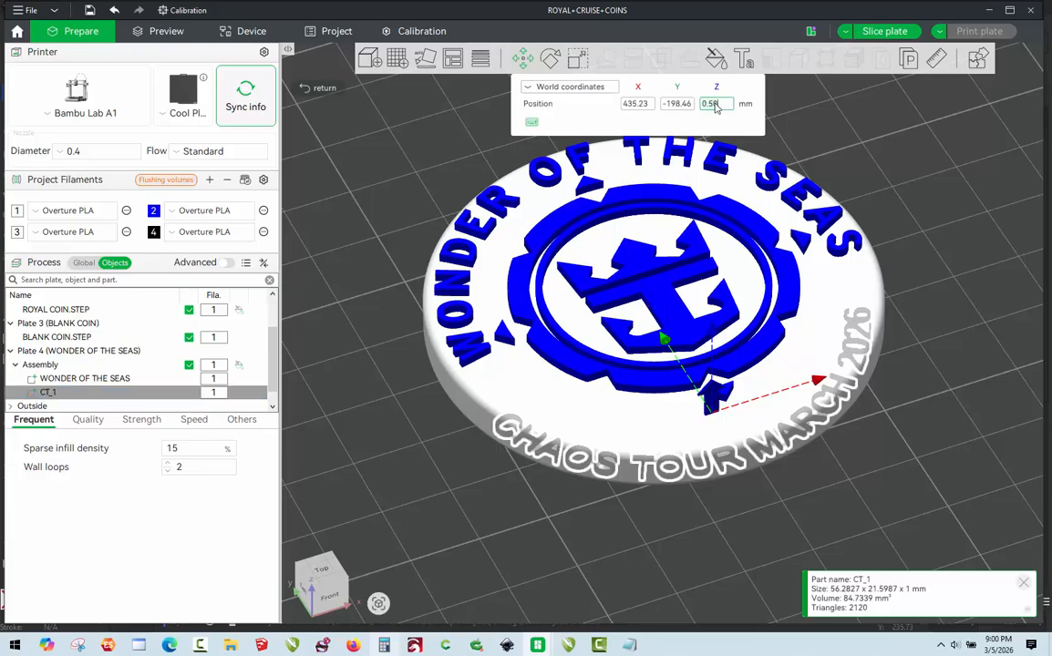
{"action": "key", "text": "BackSpace"}
{"action": "key", "text": "BackSpace"}
{"action": "key", "text": "BackSpace"}
{"action": "key", "text": "BackSpace"}
{"action": "type", "text": "7"}
{"action": "key", "text": "Return"}
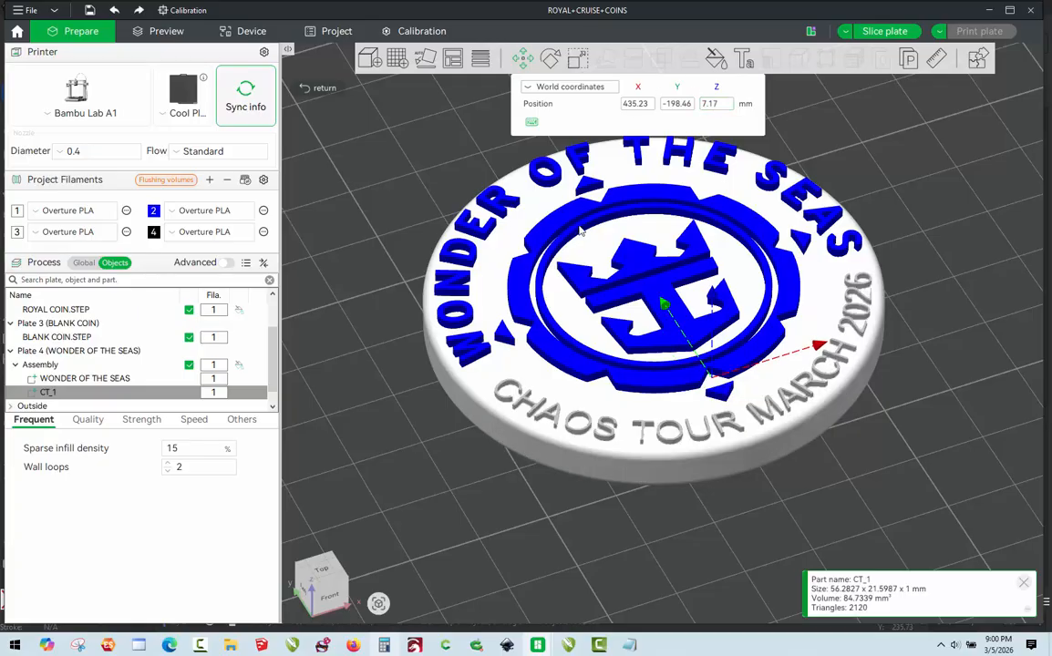
Step: Assign filament 2 (blue) to the CT_1 lettering part and deselect it
{"action": "key", "text": "2"}
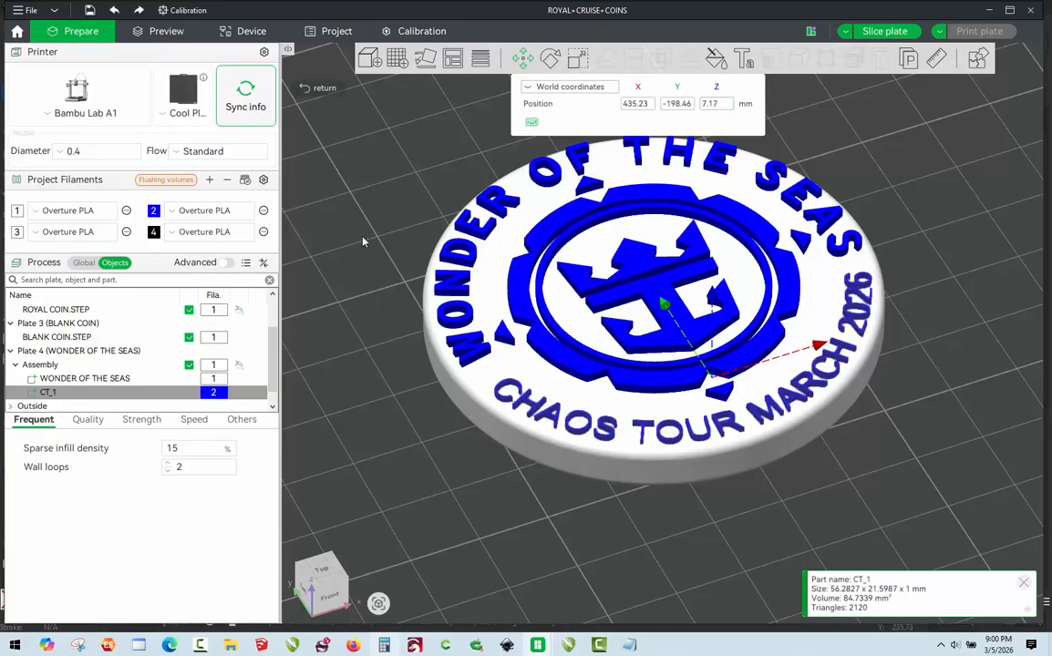
{"action": "left_click", "coordinate": [404, 402]}
{"action": "left_click_drag", "start_coordinate": [421, 437], "coordinate": [461, 508]}
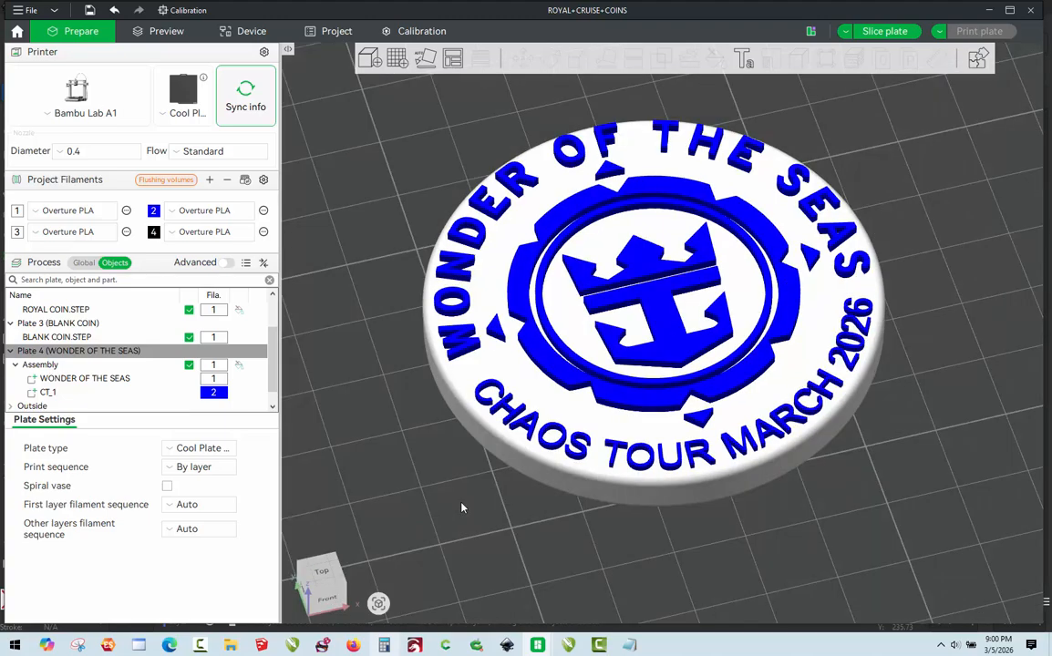
Step: Slice the WONDER OF THE SEAS plate, collapse the slicing results and inspect the sliced coin from above and at an angle
{"action": "left_click", "coordinate": [879, 31]}
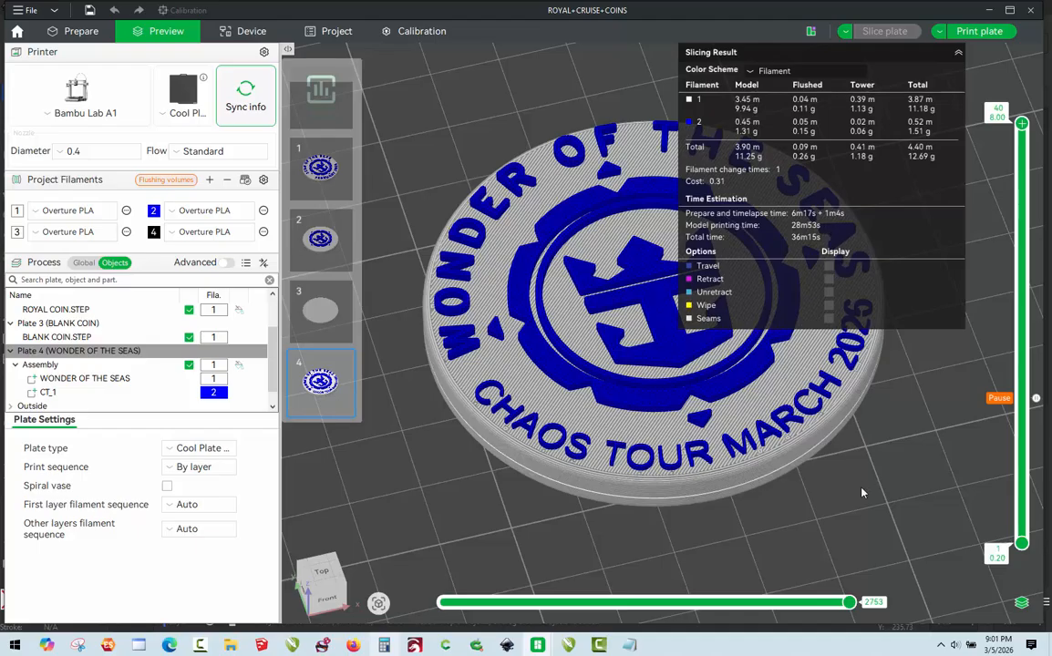
{"action": "left_click_drag", "start_coordinate": [861, 492], "coordinate": [861, 491]}
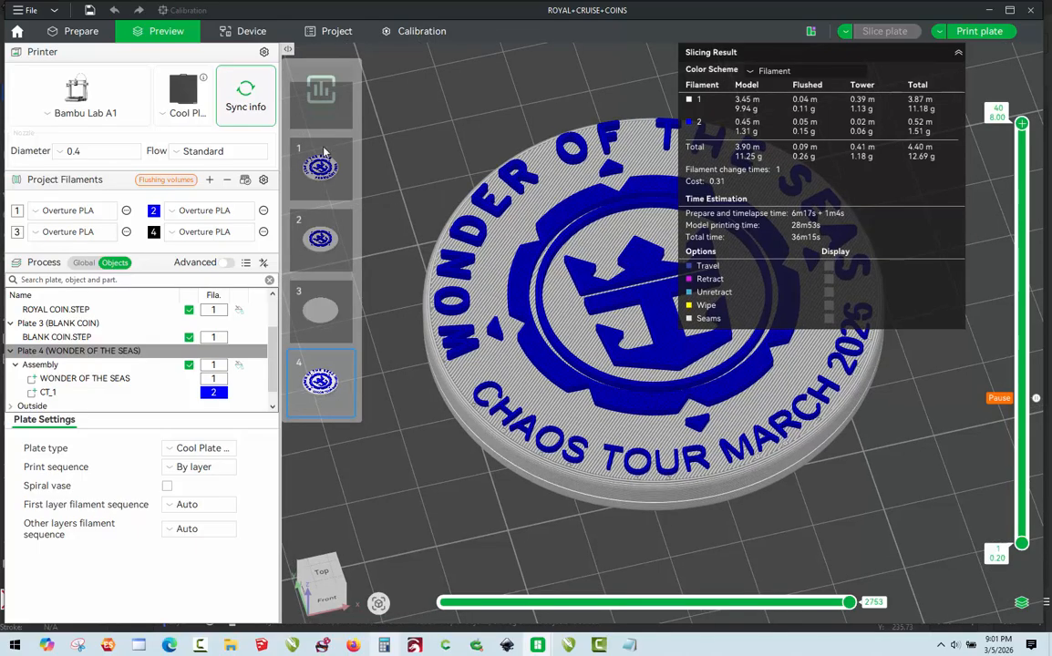
{"action": "left_click", "coordinate": [958, 52]}
{"action": "left_click_drag", "start_coordinate": [919, 162], "coordinate": [892, 223]}
{"action": "scroll", "coordinate": [892, 223], "scroll_direction": "down", "scroll_amount": 3}
{"action": "scroll", "coordinate": [892, 221], "scroll_direction": "up", "scroll_amount": 2}
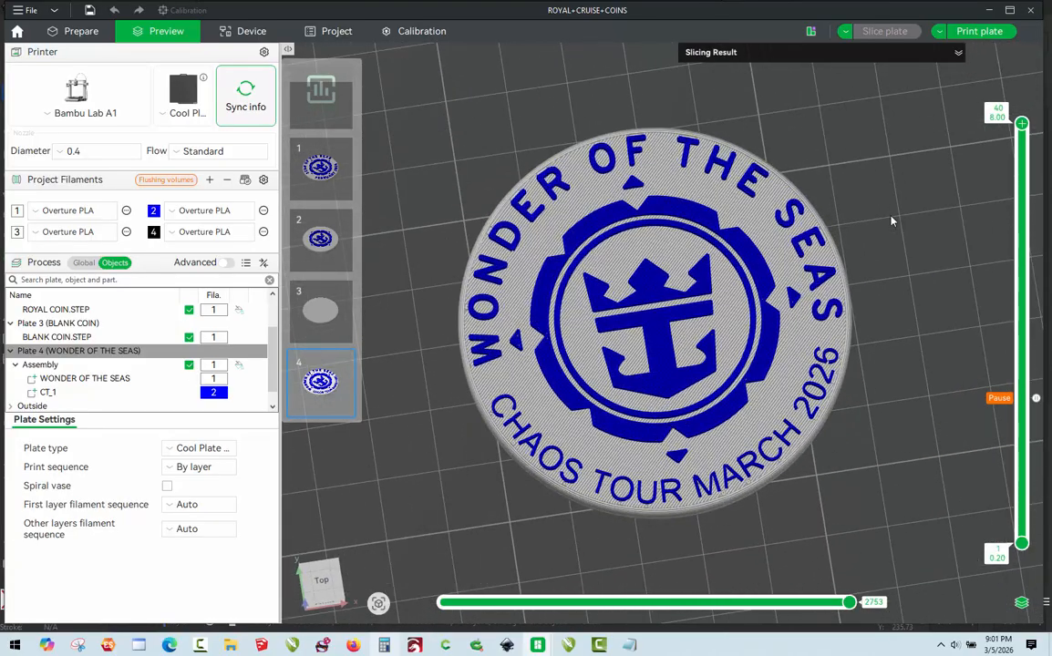
{"action": "scroll", "coordinate": [892, 222], "scroll_direction": "up", "scroll_amount": 2}
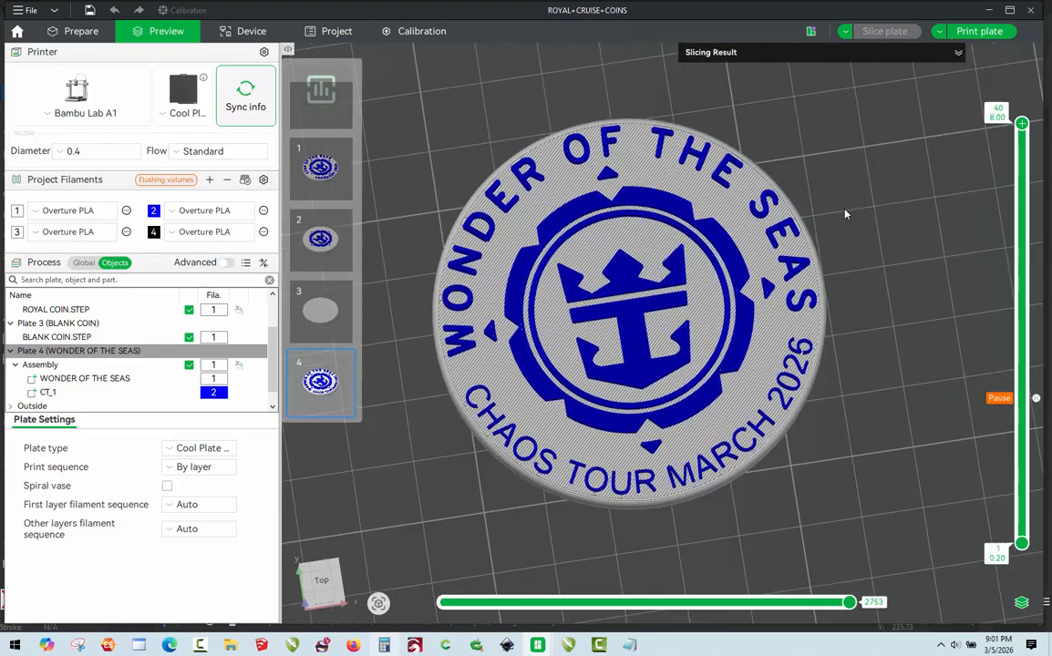
{"action": "scroll", "coordinate": [841, 221], "scroll_direction": "down", "scroll_amount": 2}
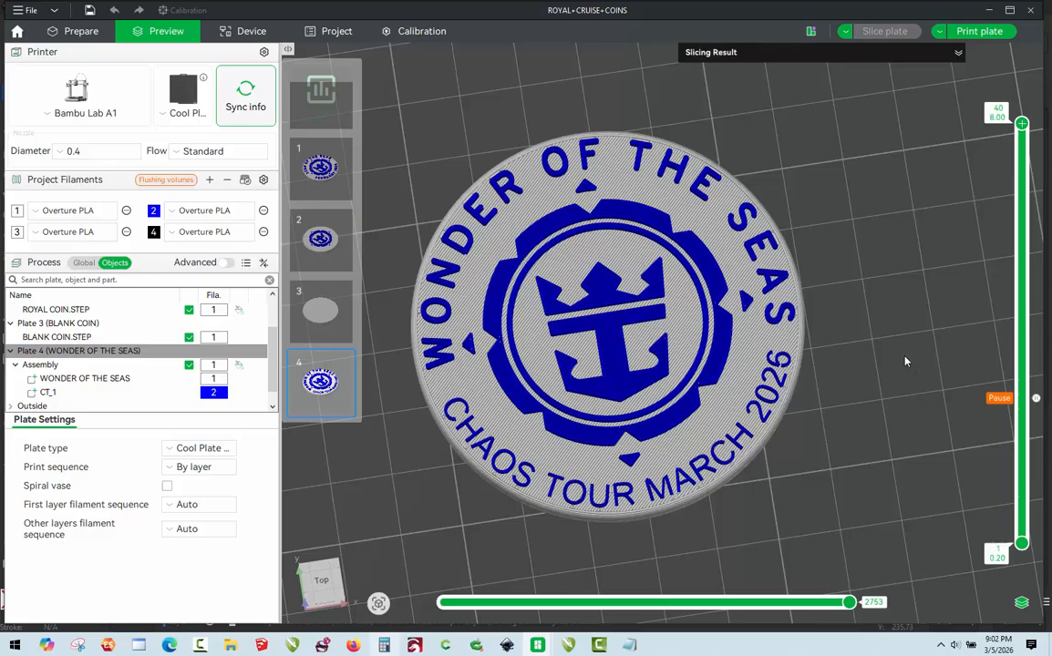
{"action": "left_click_drag", "start_coordinate": [448, 492], "coordinate": [454, 470]}
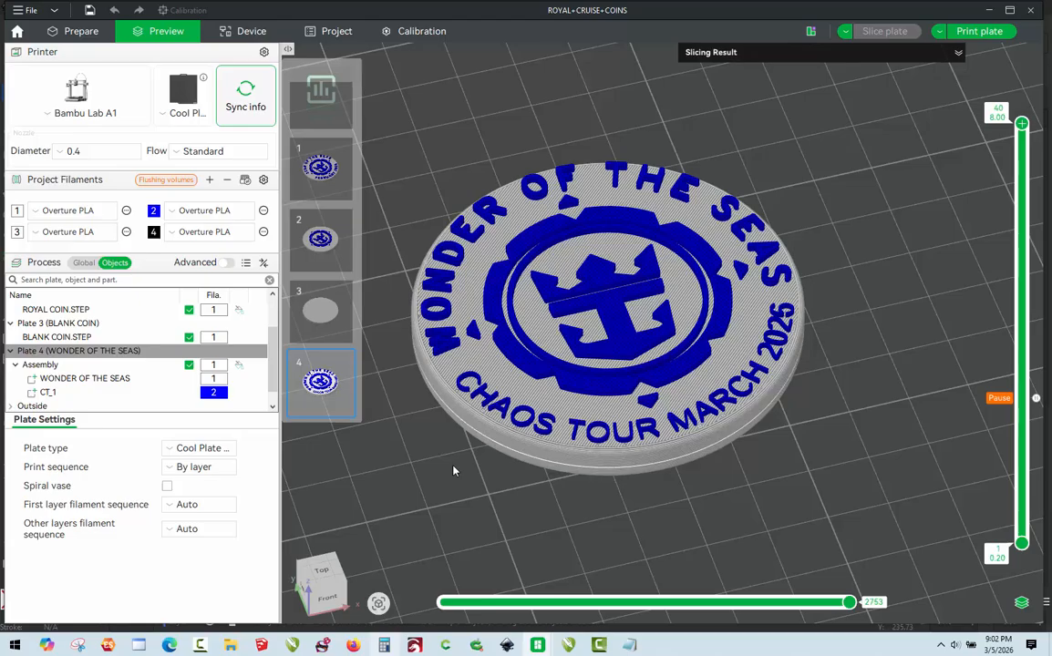